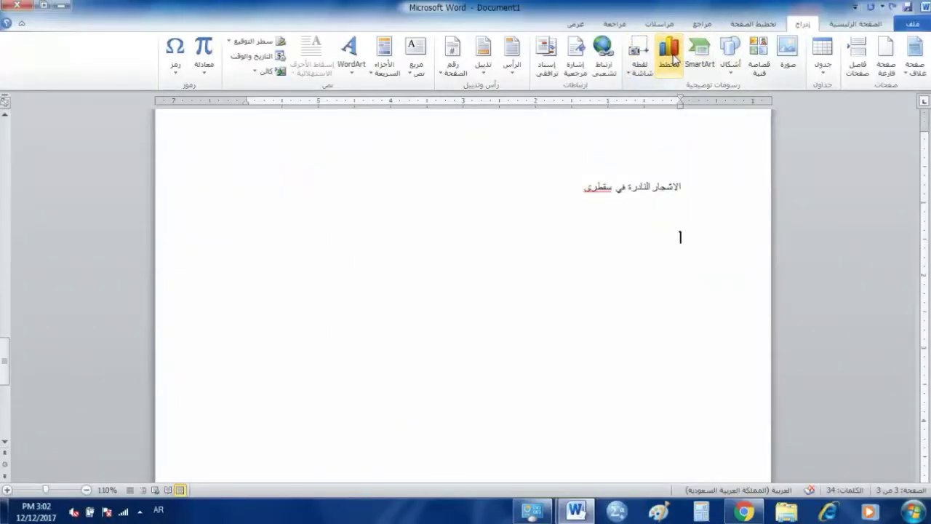
# Step: Insert a 3-D Pie chart from the Pie category of the chart gallery
pyautogui.click(675, 58)
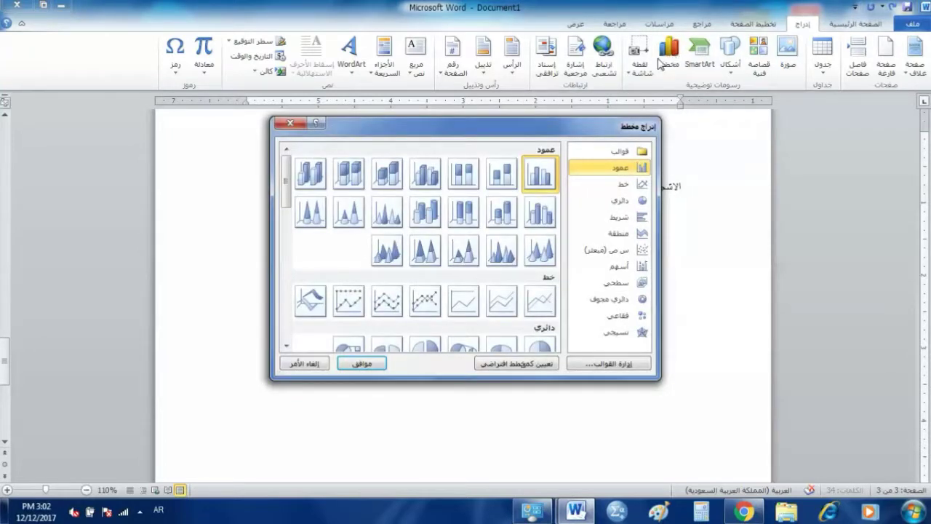
pyautogui.click(619, 203)
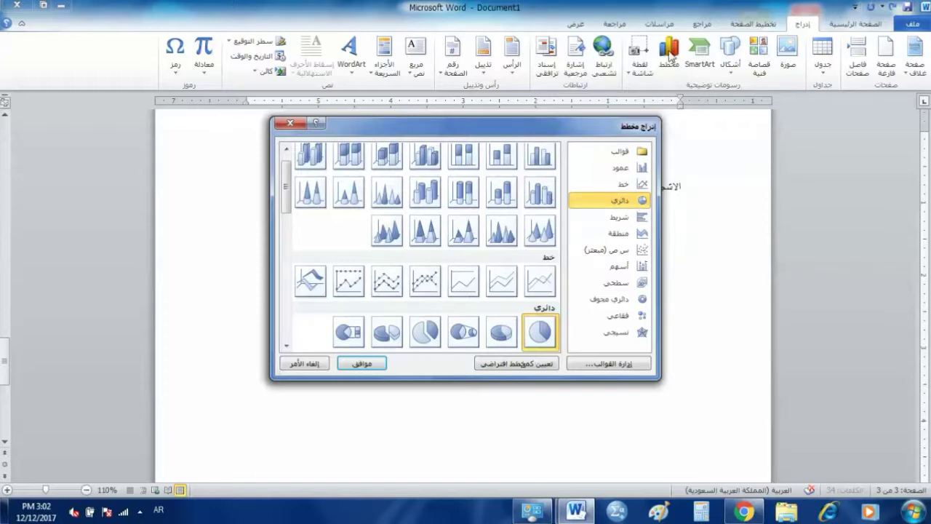
pyautogui.click(502, 336)
pyautogui.click(362, 364)
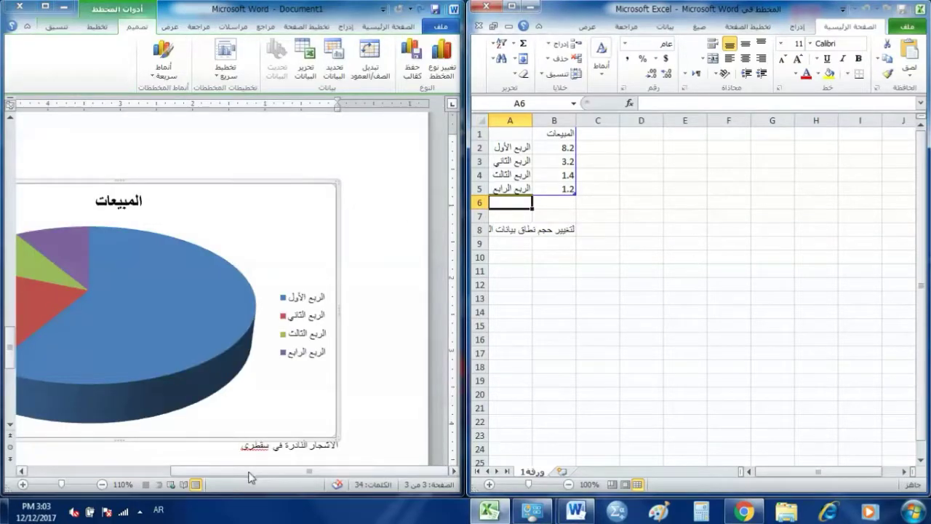
# Step: Rename the series header in B1 to الطاقة الكهربائية
pyautogui.click(562, 133)
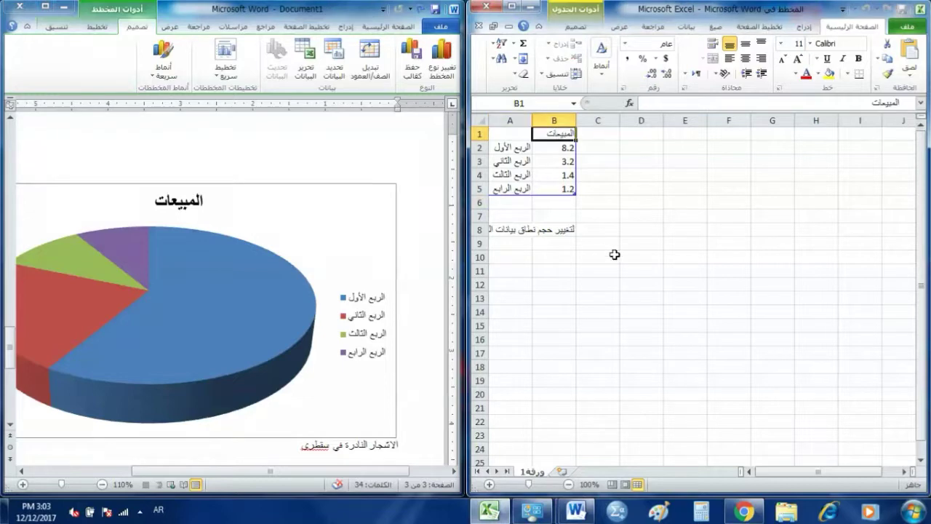
pyautogui.write('الطا')
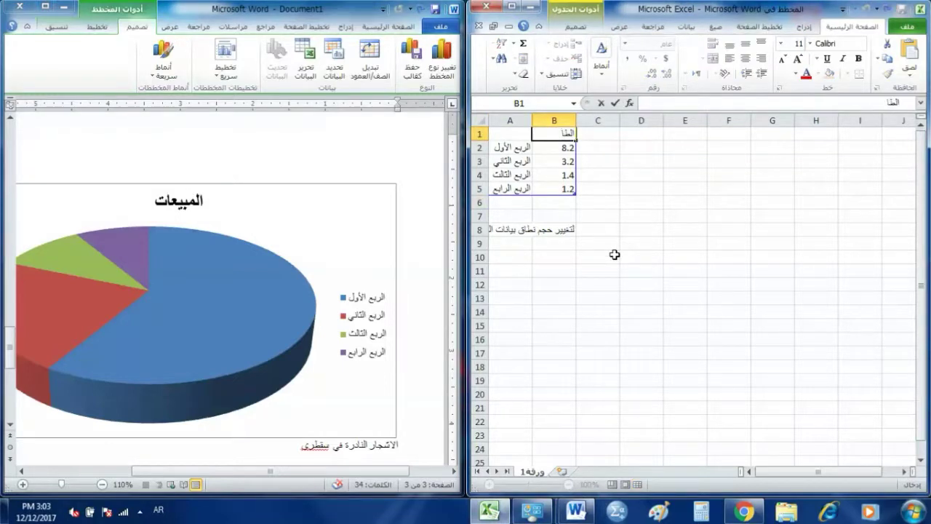
pyautogui.write('ق الكهرب')
pyautogui.write('ائية')
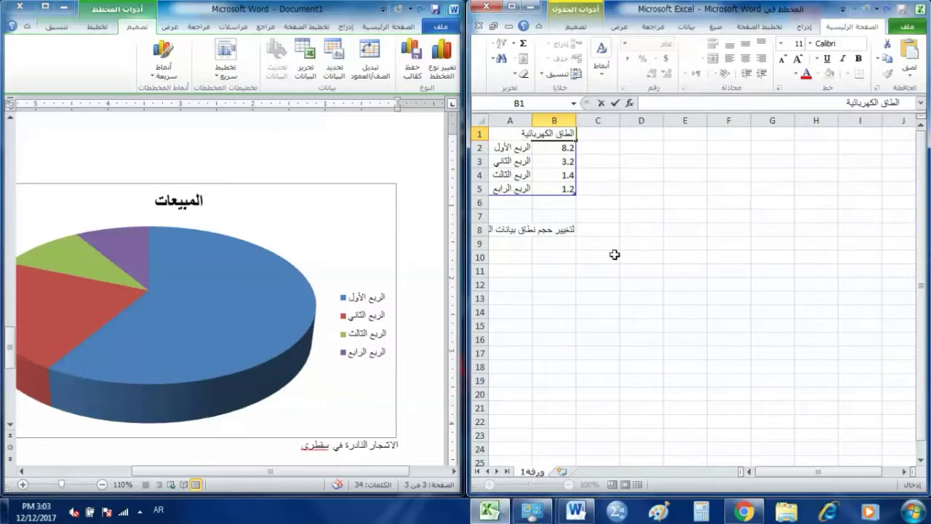
pyautogui.click(514, 150)
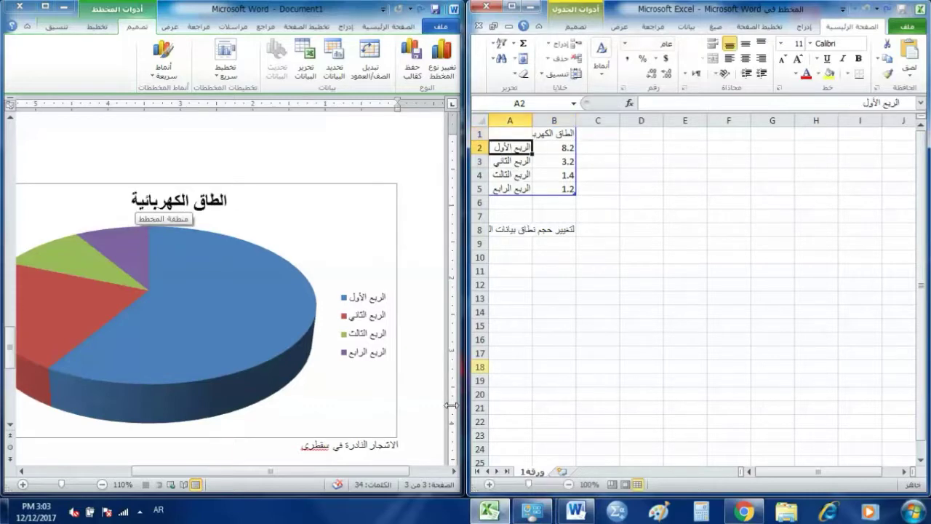
pyautogui.doubleClick(561, 133)
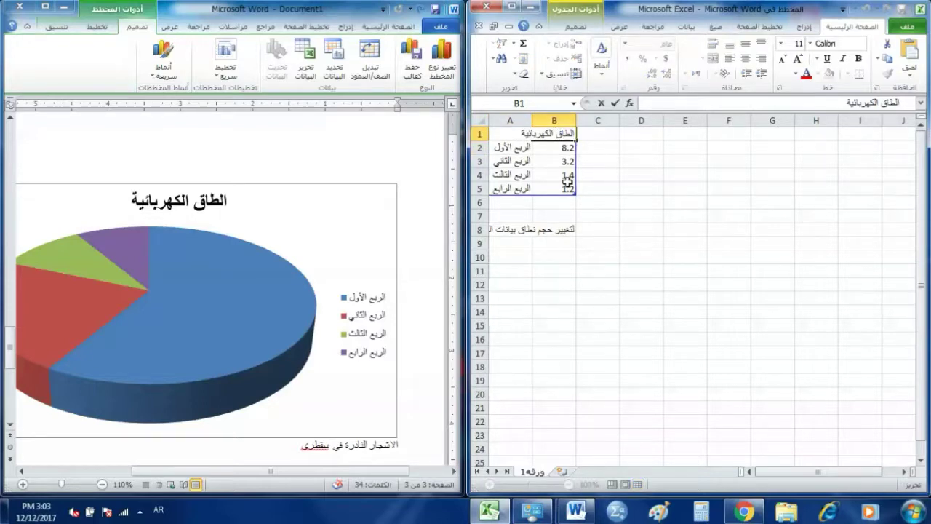
pyautogui.write('ة')
pyautogui.click(509, 148)
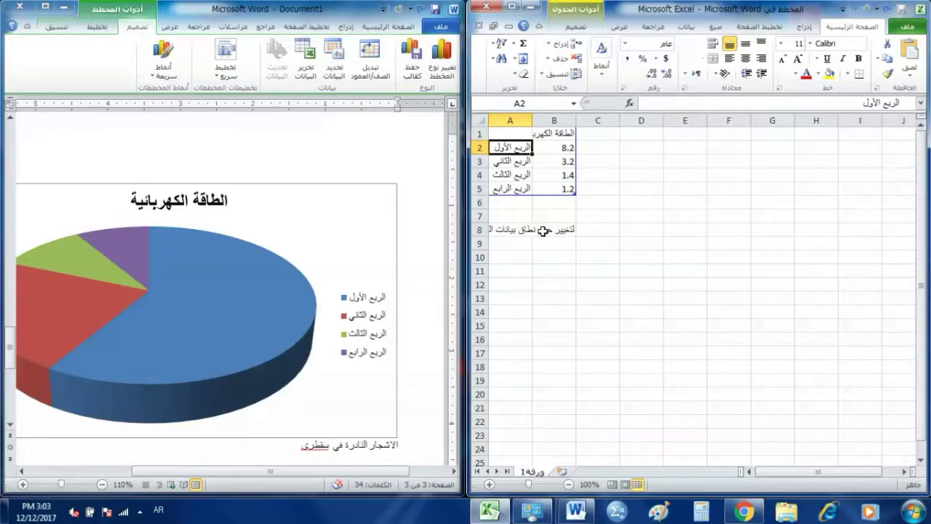
# Step: Enter the categories ارض الصومال, اليمن, قطر and الحرم المكي in A2:A5
pyautogui.write('ارض الصوما')
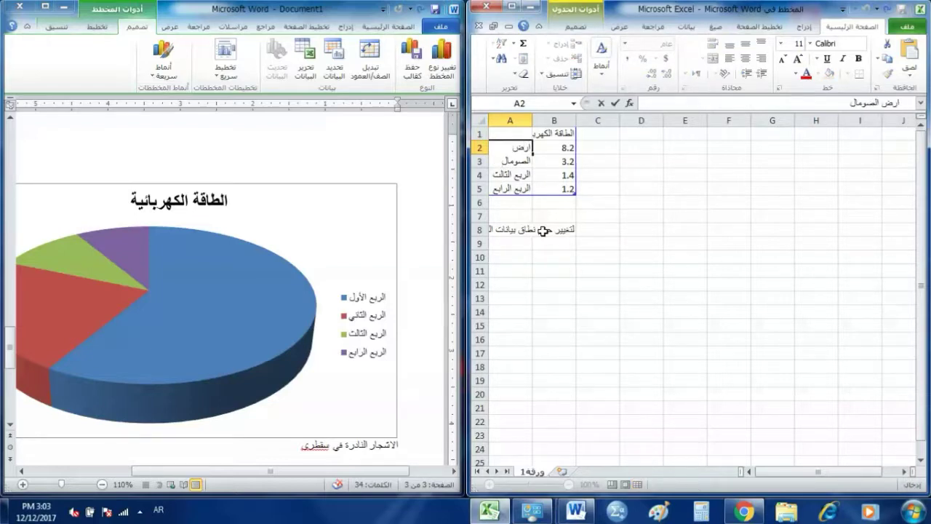
pyautogui.press('Return')
pyautogui.write('اليمن')
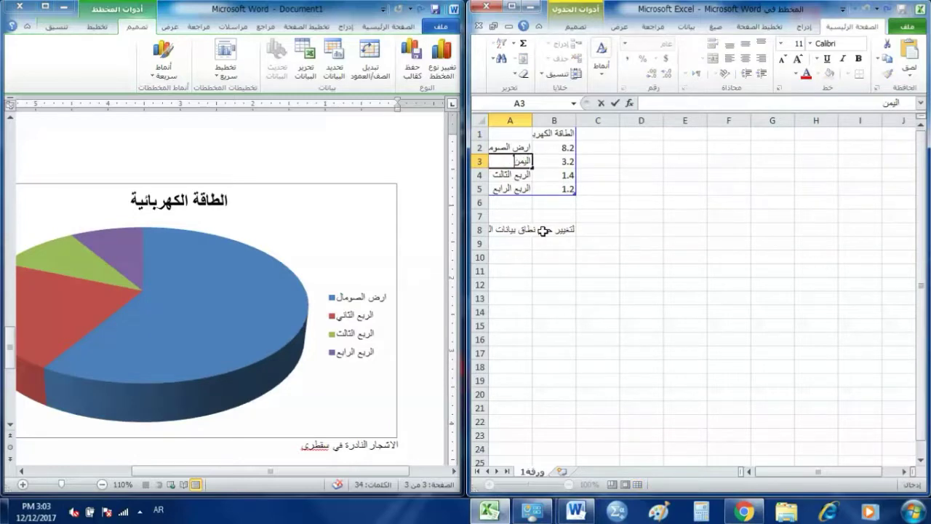
pyautogui.press('Return')
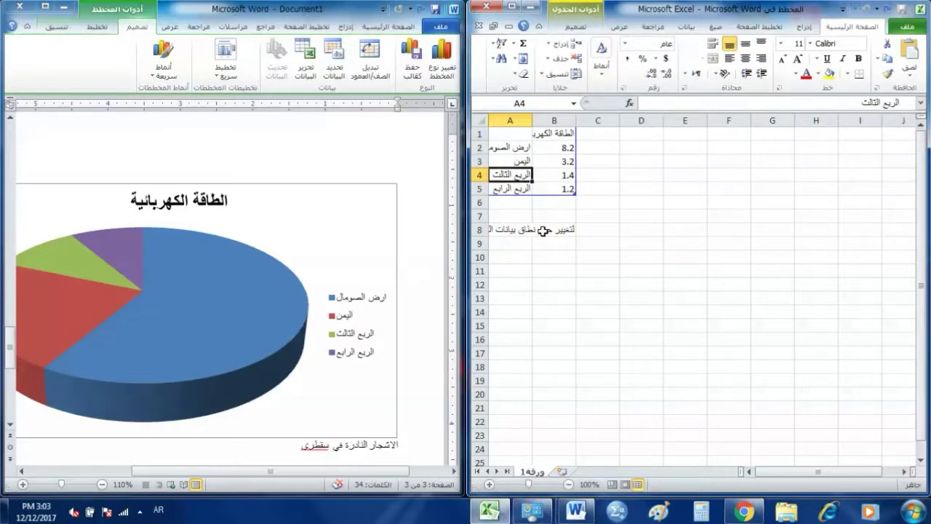
pyautogui.write('قطر')
pyautogui.press('Return')
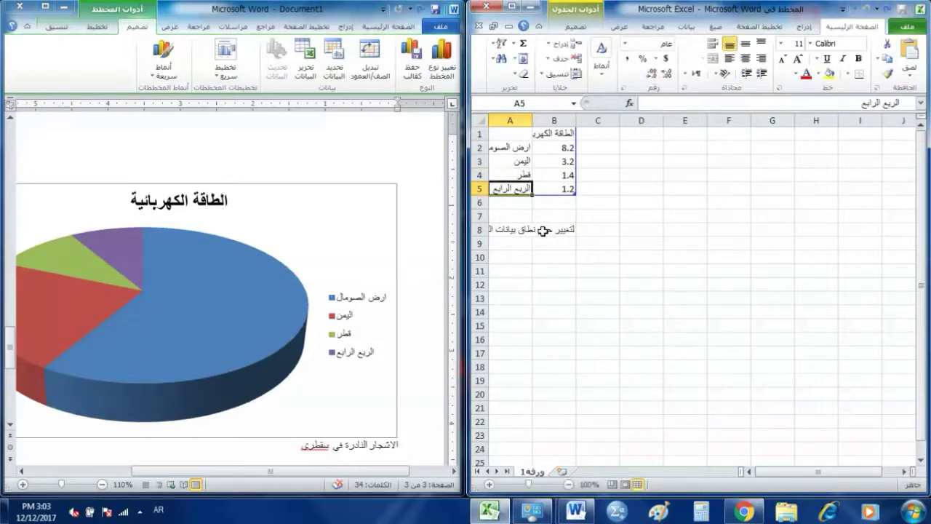
pyautogui.write('الحرم')
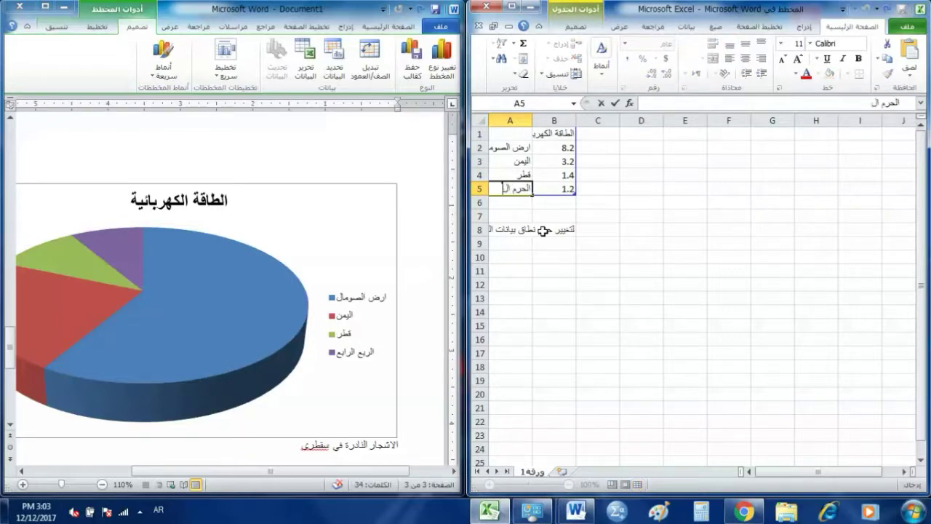
pyautogui.write(' المكي')
# Step: Widen column A and enter the values 18000, 750, 32000 and 5800 in B2:B5
pyautogui.click(556, 148)
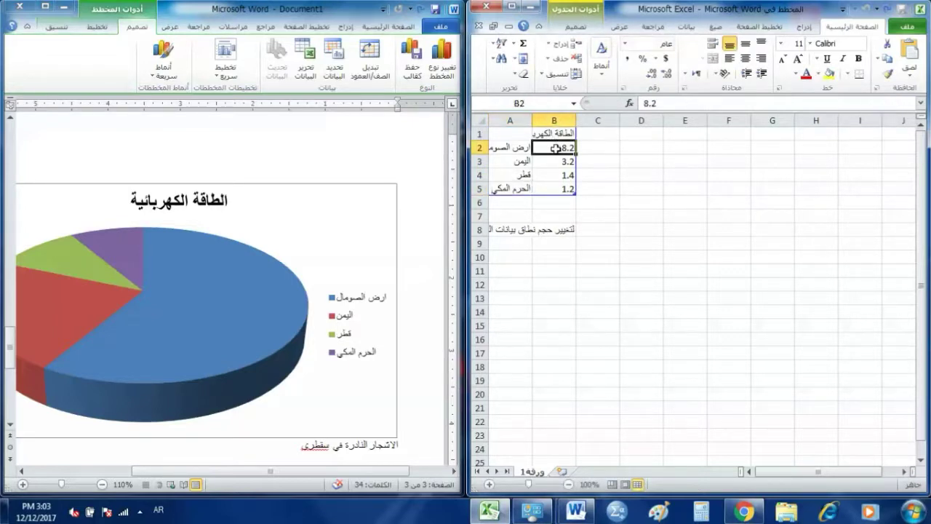
pyautogui.moveTo(534, 123); pyautogui.dragTo(550, 124)
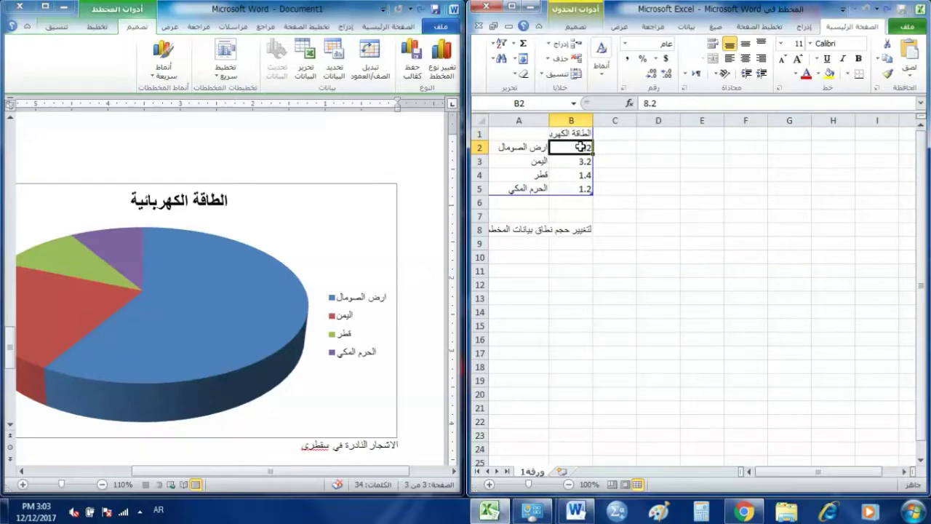
pyautogui.write('18000')
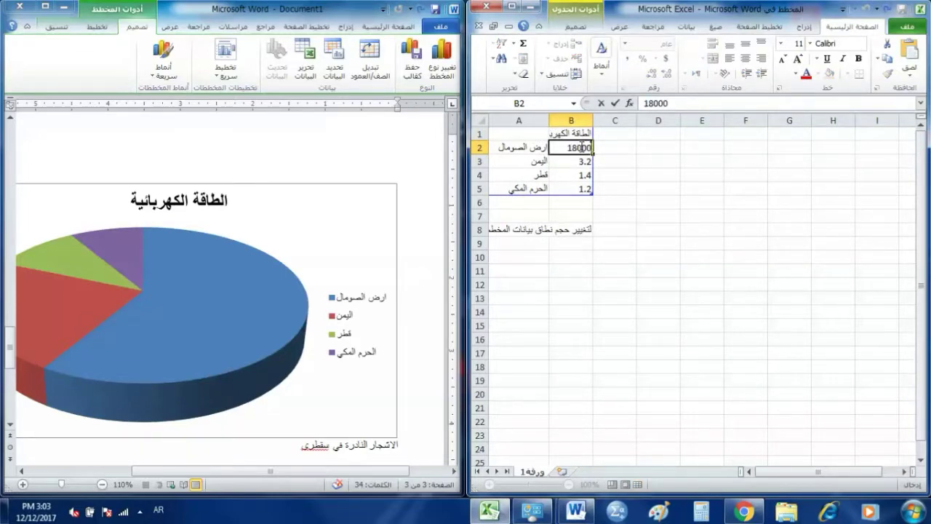
pyautogui.press('Return')
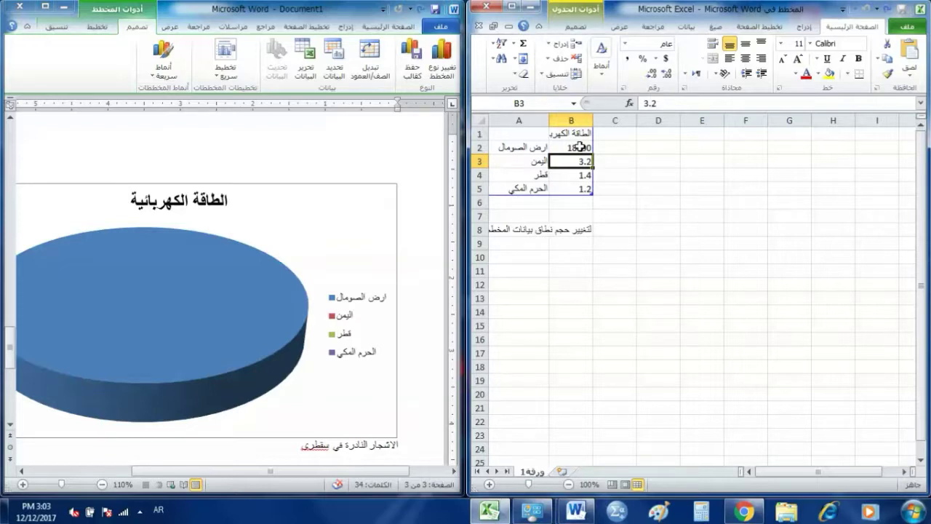
pyautogui.write('750')
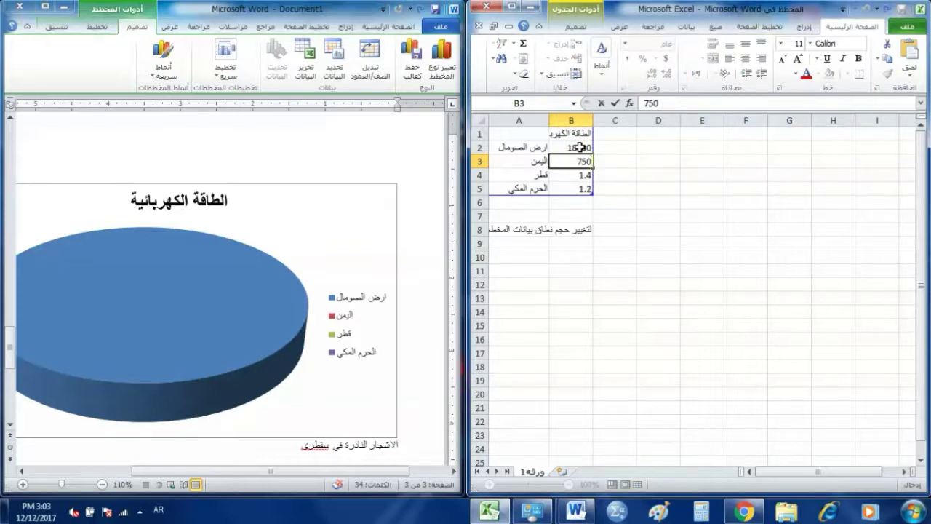
pyautogui.press('Return')
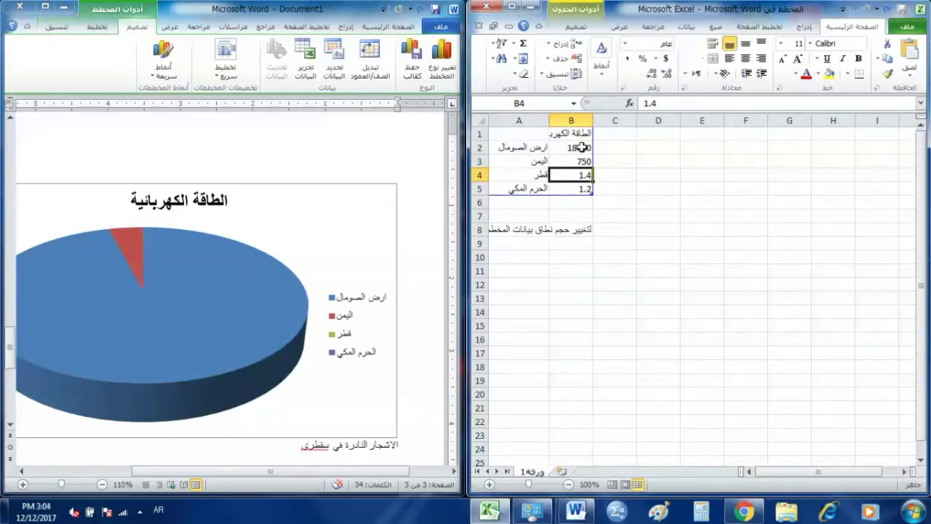
pyautogui.write('32000')
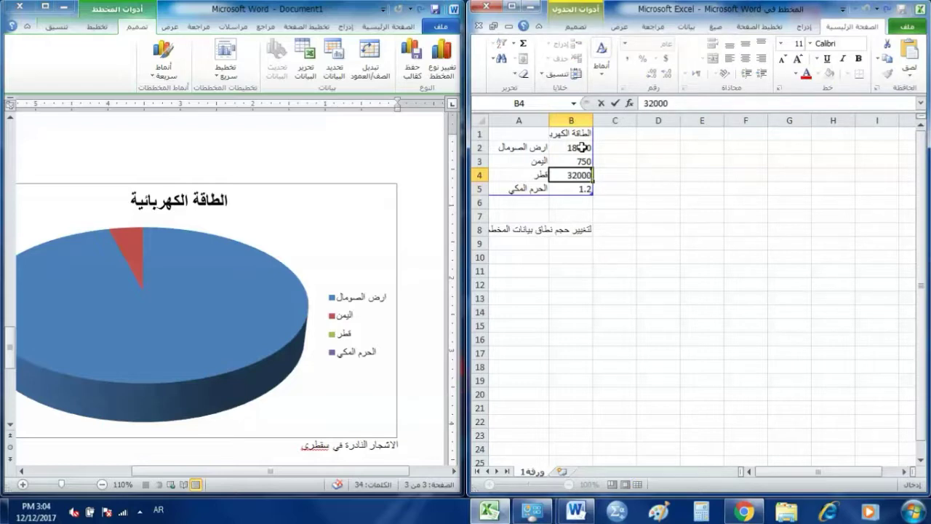
pyautogui.press('Return')
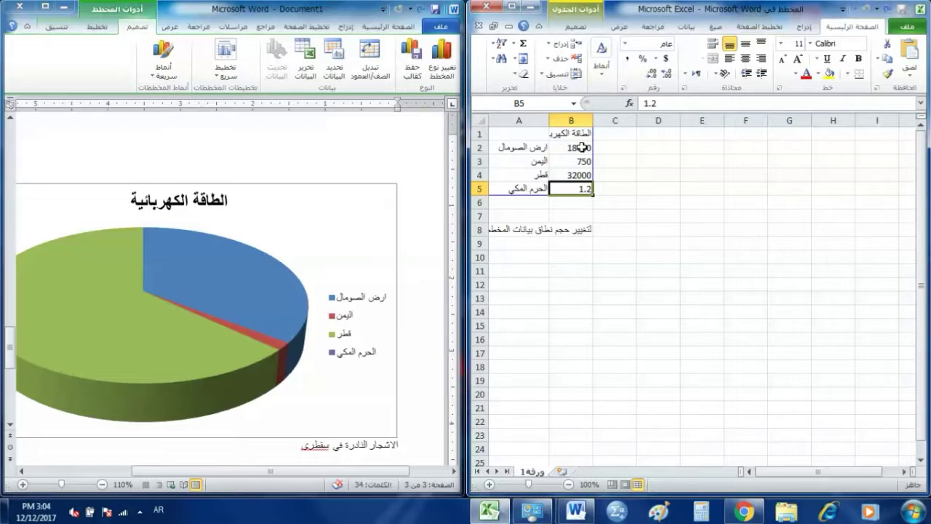
pyautogui.write('5800')
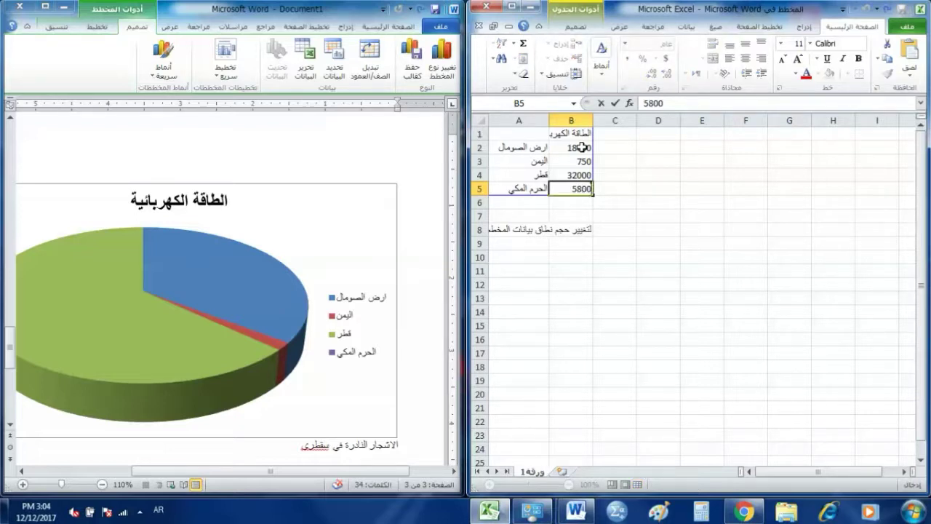
pyautogui.press('Up')
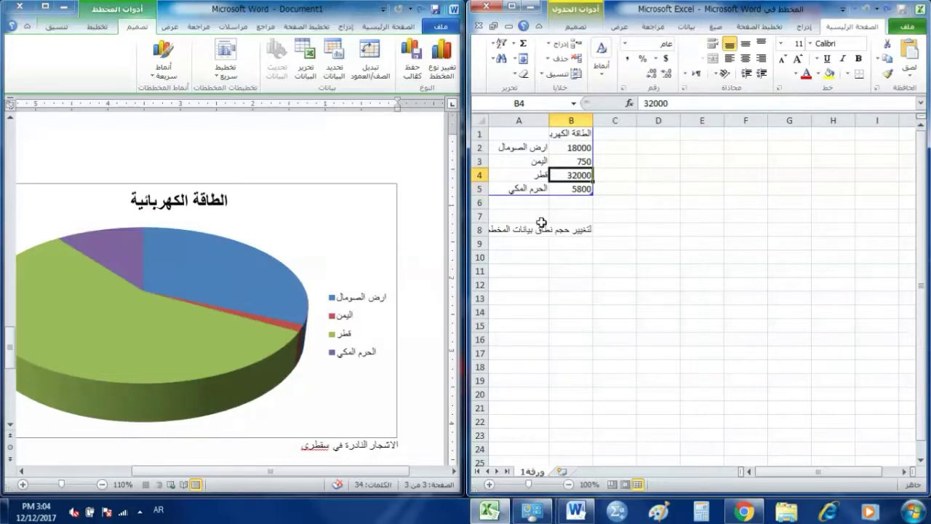
# Step: Close the chart data and set the chart's text wrapping to In Front of Text
pyautogui.click(486, 9)
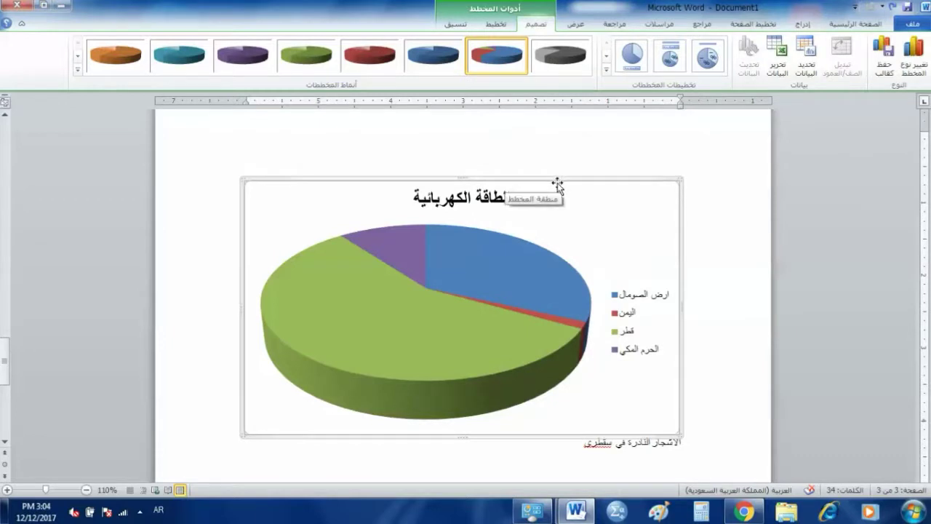
pyautogui.click(458, 24)
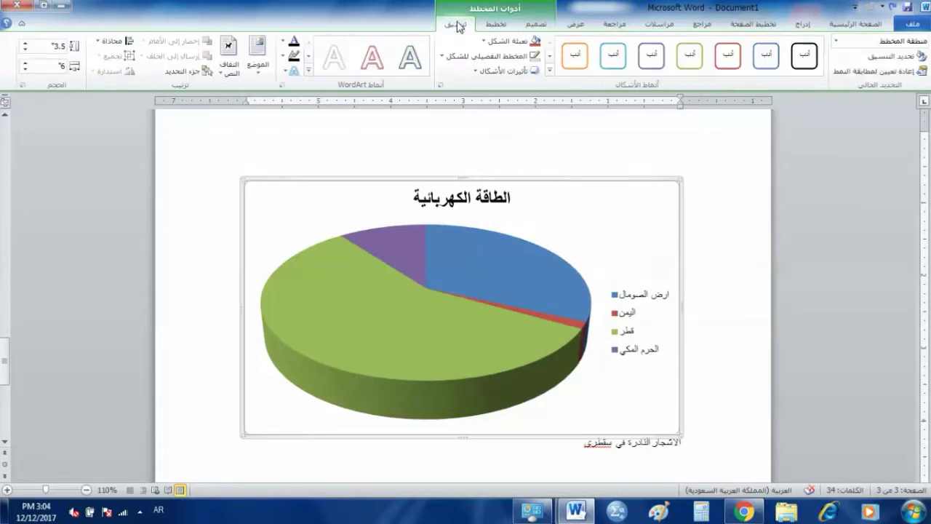
pyautogui.click(227, 65)
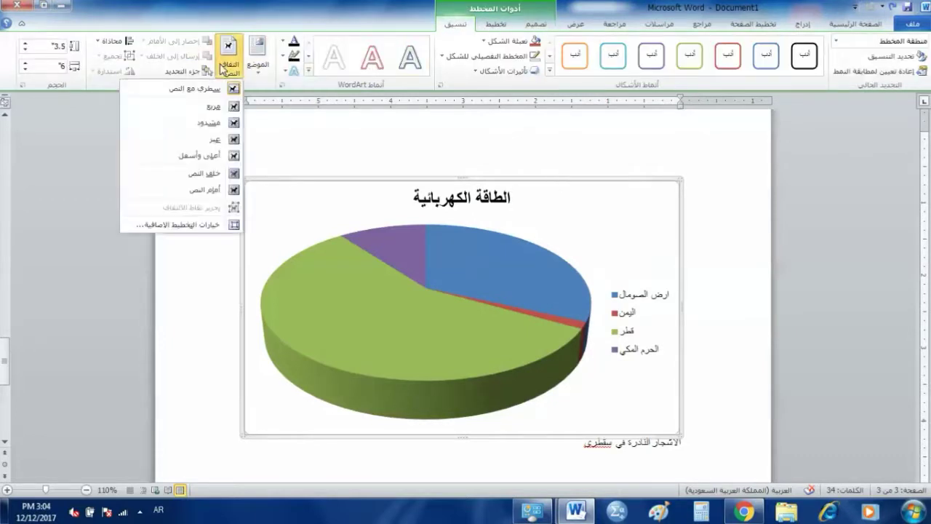
pyautogui.click(206, 191)
# Step: Set the pie chart's 3-D rotation to X 70° and Y 50°
pyautogui.rightClick(594, 216)
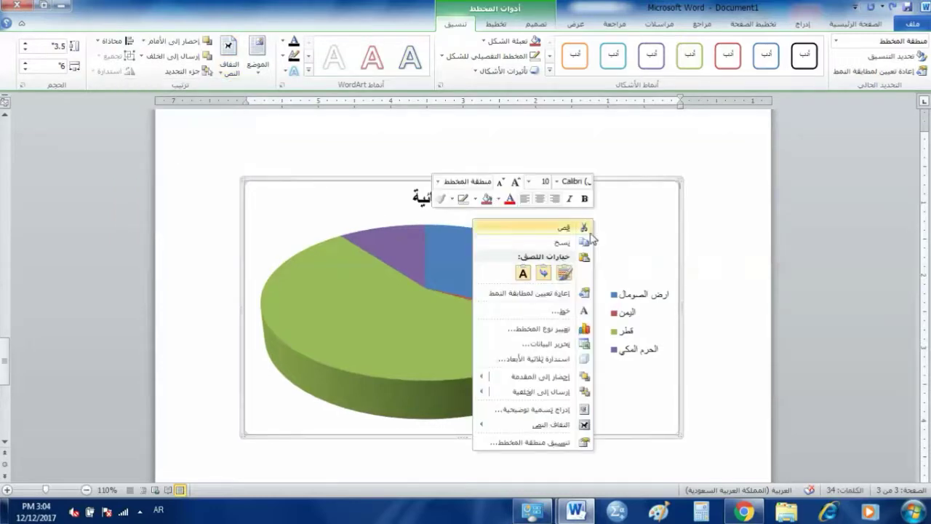
pyautogui.click(525, 359)
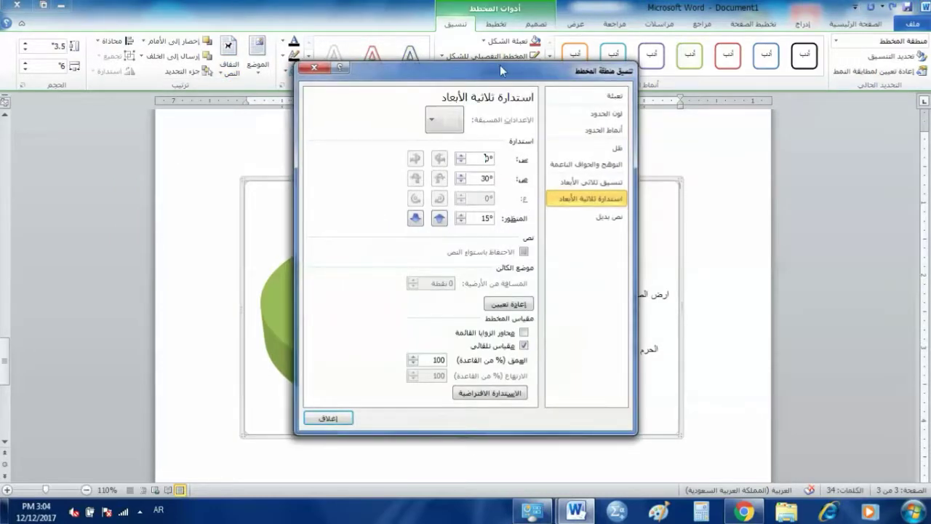
pyautogui.moveTo(486, 103)
pyautogui.mouseDown()
pyautogui.moveTo(737, 18)
pyautogui.moveTo(779, 19)
pyautogui.mouseUp()
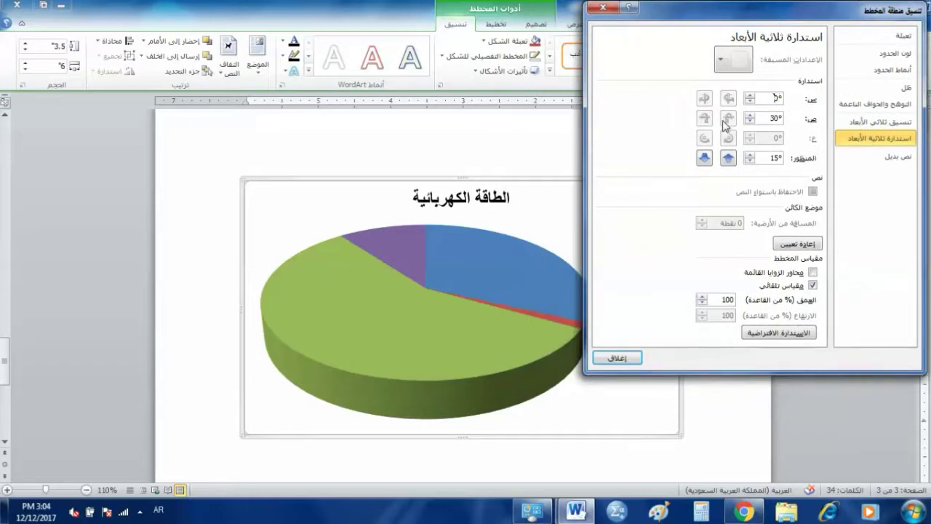
pyautogui.click(750, 102)
pyautogui.click(750, 101)
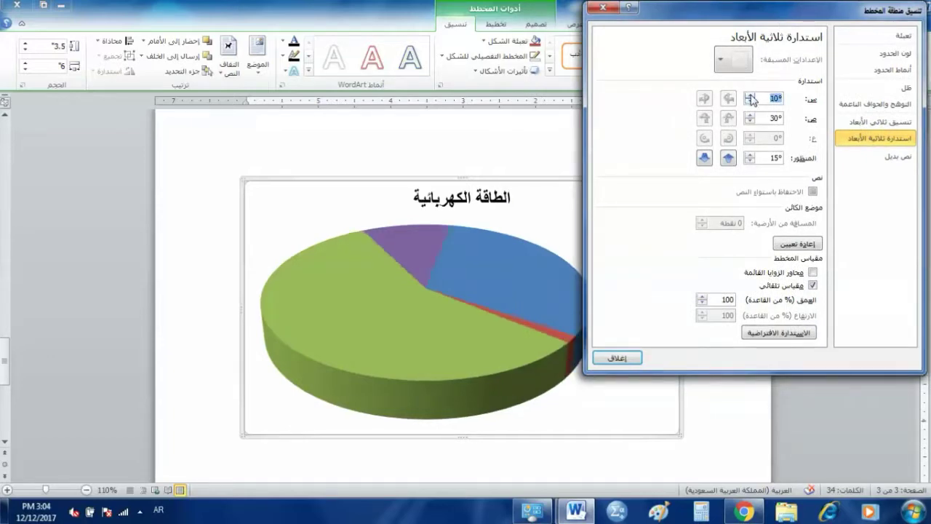
pyautogui.click(750, 101)
pyautogui.click(750, 101)
pyautogui.click(750, 101)
pyautogui.click(749, 101)
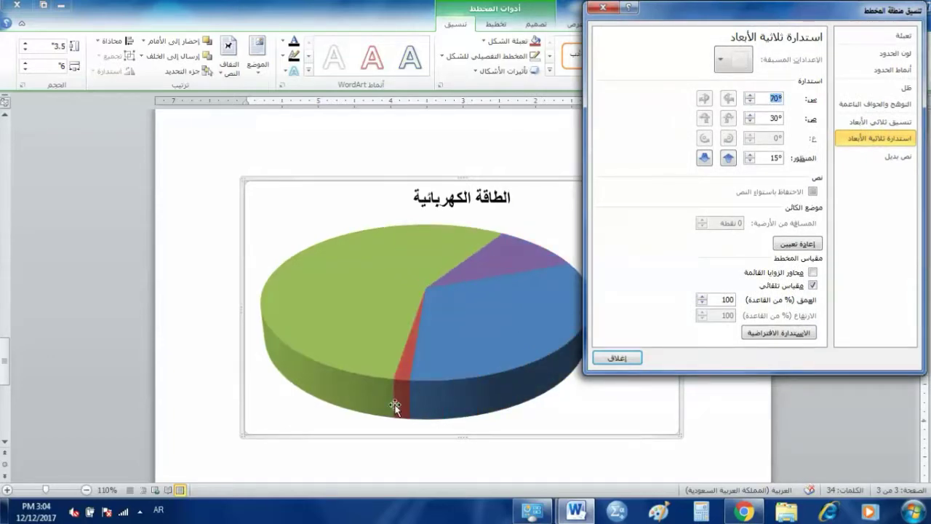
pyautogui.click(752, 118)
pyautogui.click(752, 119)
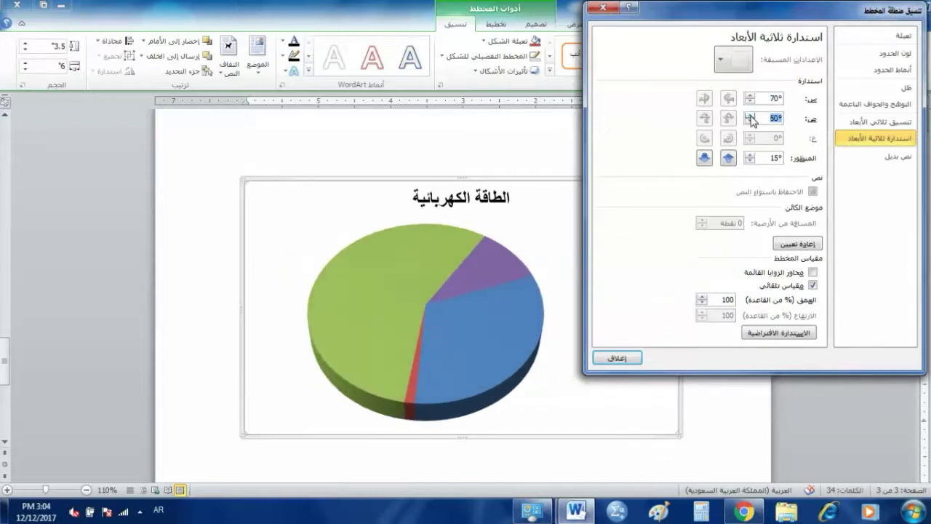
pyautogui.click(616, 357)
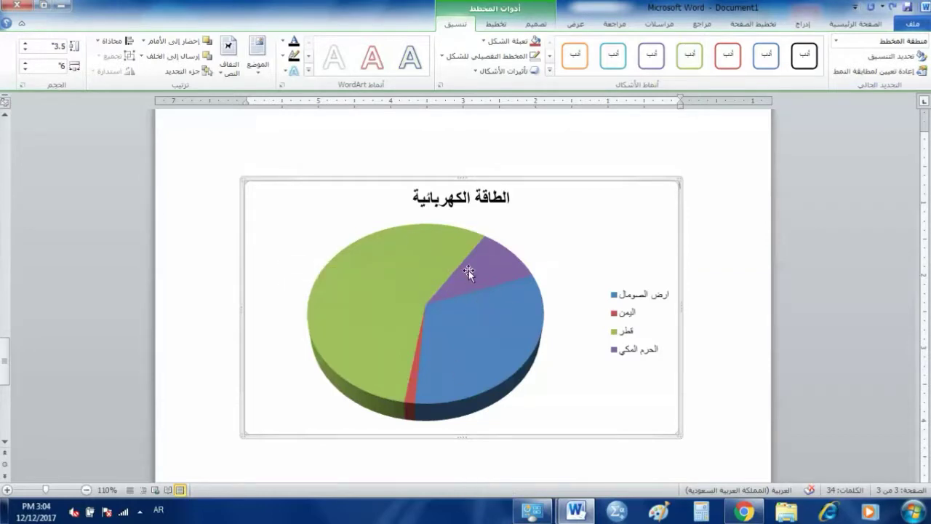
# Step: Show the chart legend at the bottom
pyautogui.click(497, 24)
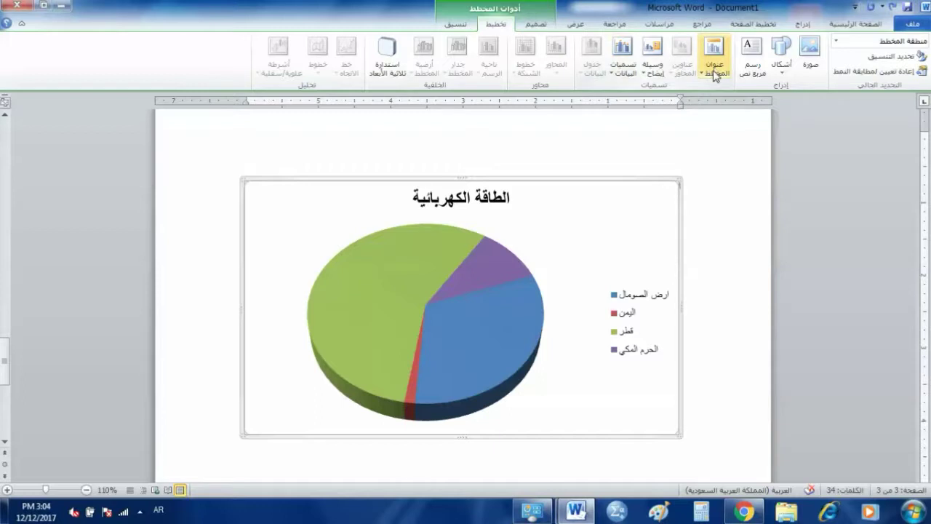
pyautogui.click(653, 73)
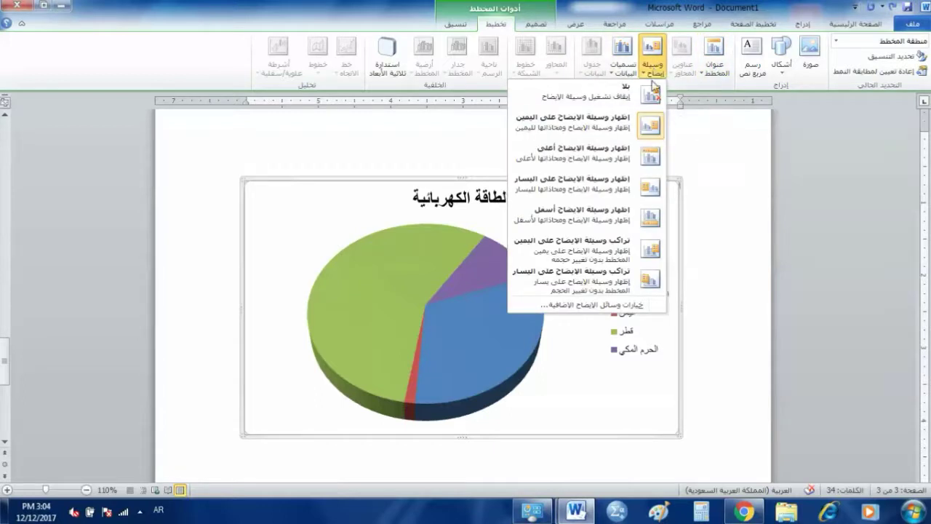
pyautogui.click(571, 214)
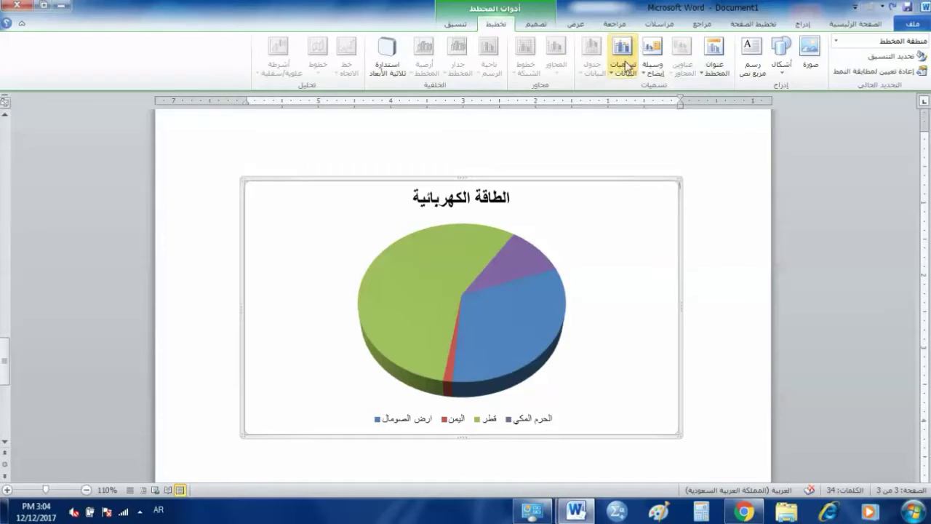
# Step: Label the slices with percentages instead of values, positioned at Outside End
pyautogui.click(624, 65)
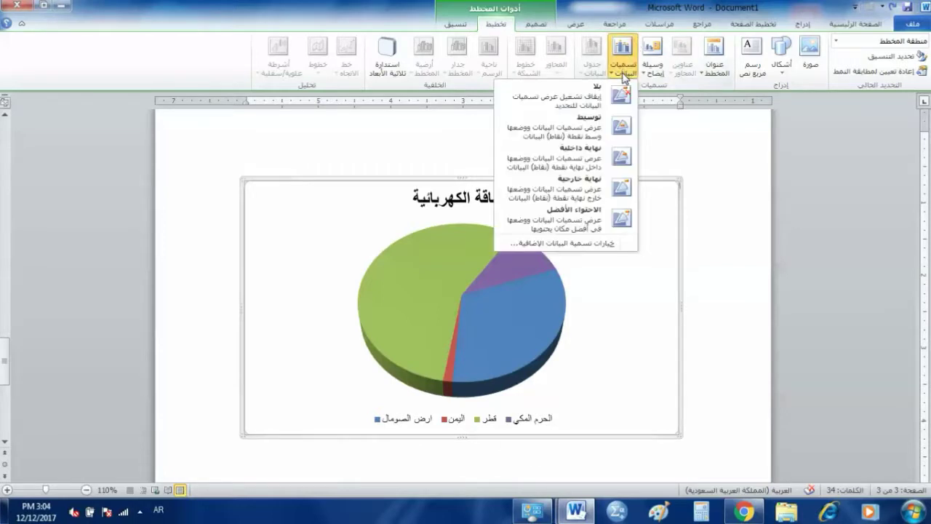
pyautogui.click(556, 243)
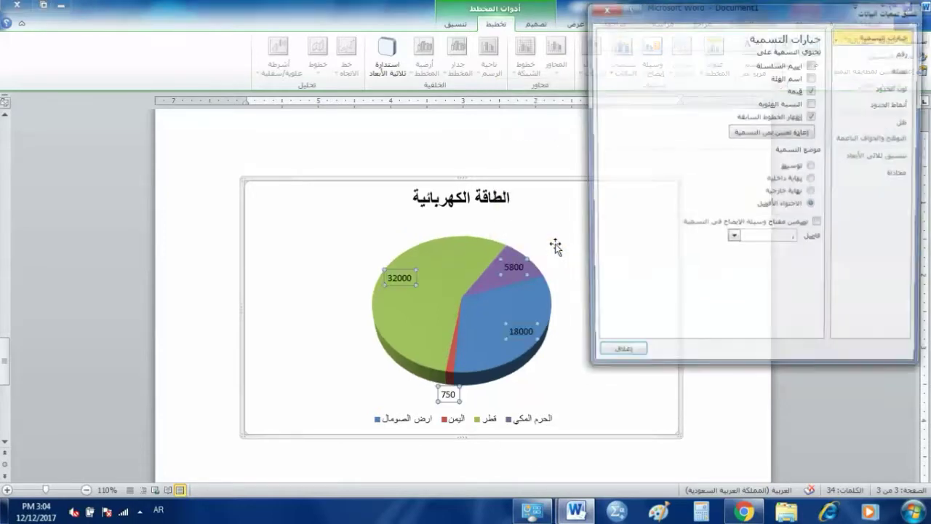
pyautogui.click(812, 90)
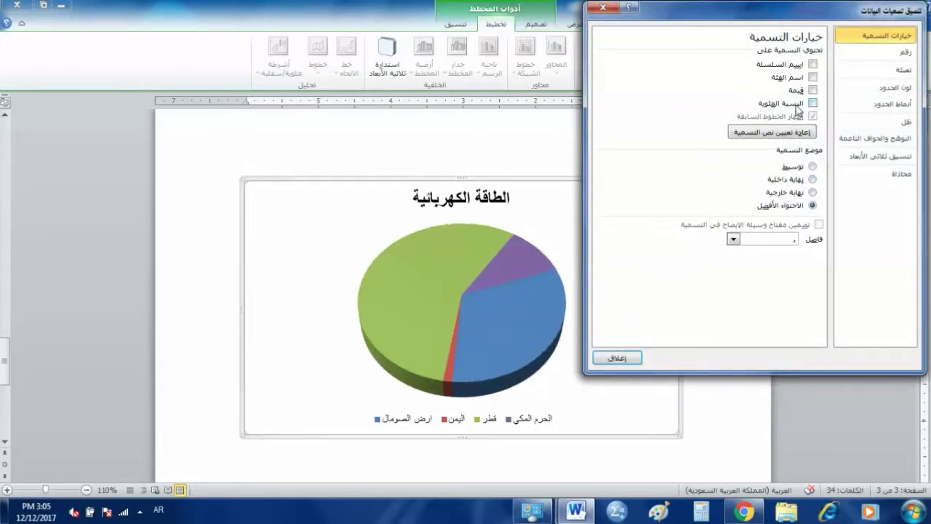
pyautogui.click(798, 108)
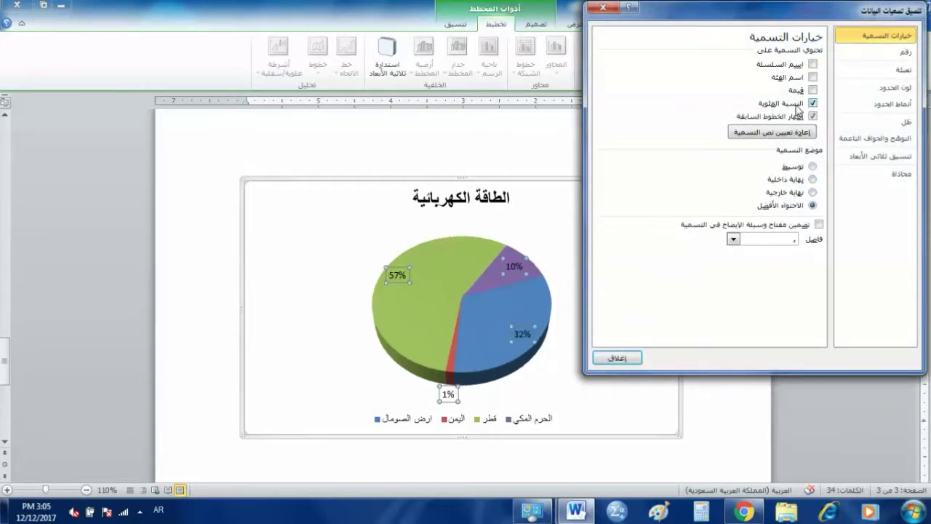
pyautogui.click(811, 193)
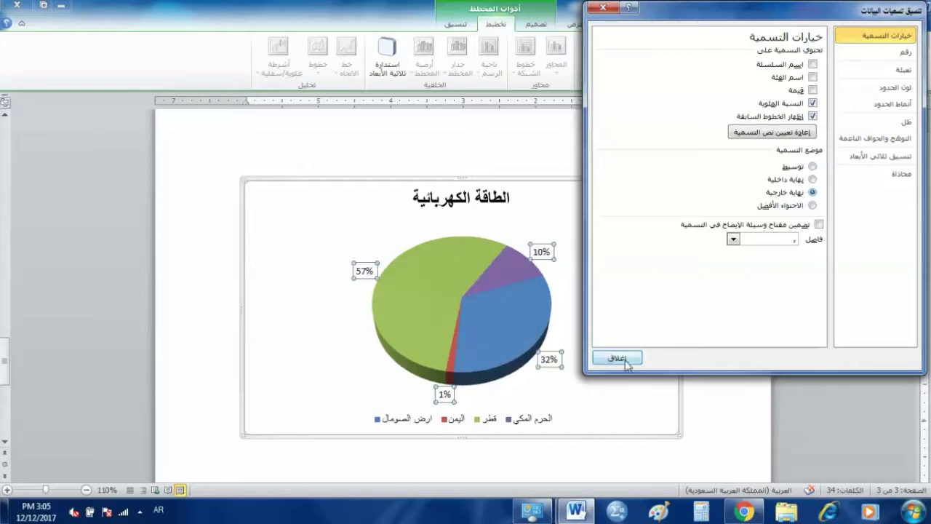
# Step: Close the data label settings and place the cursor on the empty line below the Socotra paragraph
pyautogui.click(623, 359)
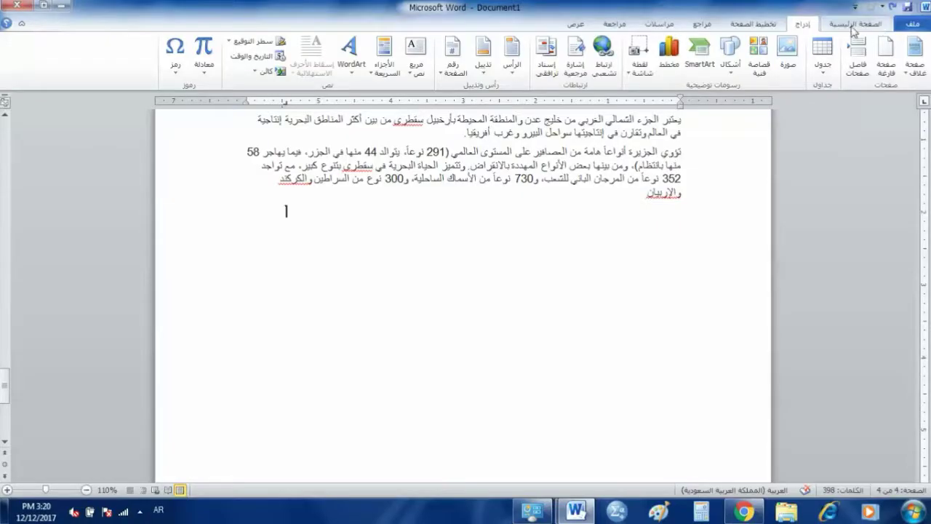
pyautogui.click(856, 24)
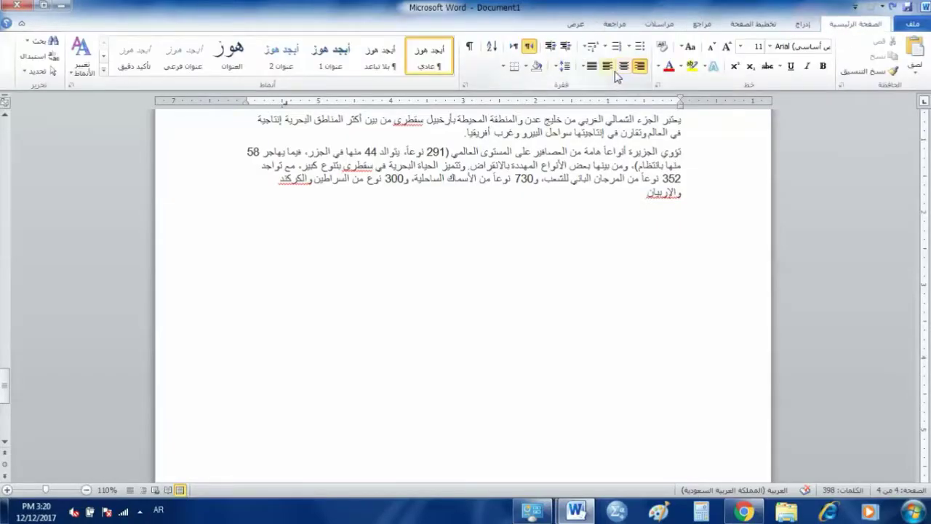
pyautogui.doubleClick(675, 222)
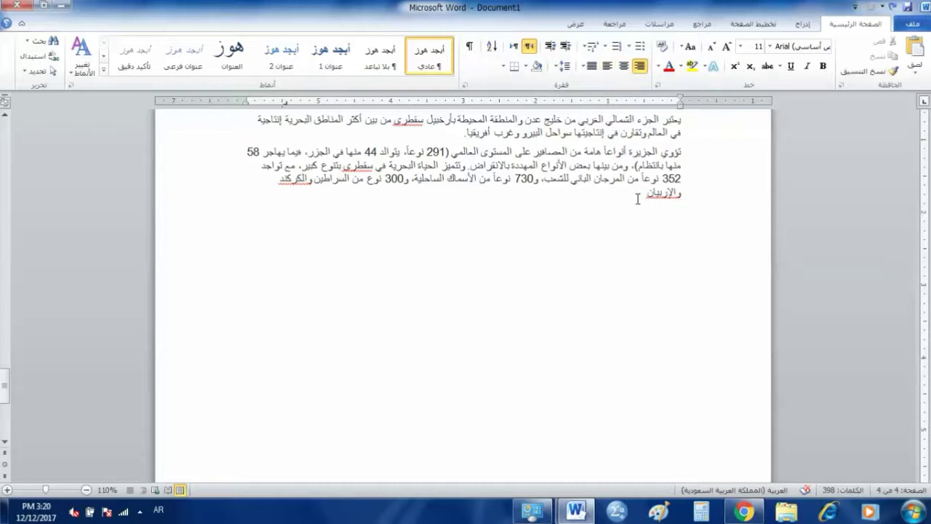
pyautogui.click(804, 25)
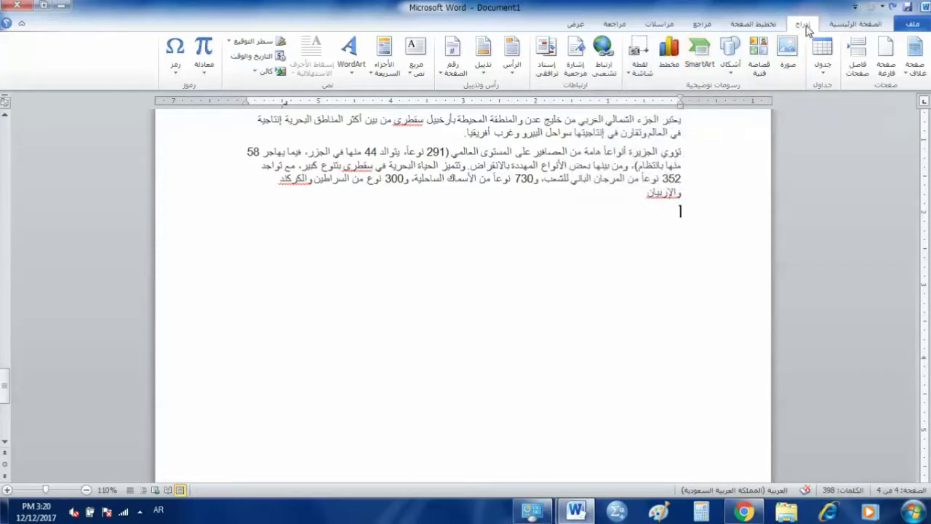
# Step: Insert a three-panel Continuous Picture List SmartArt graphic below the paragraph
pyautogui.click(707, 65)
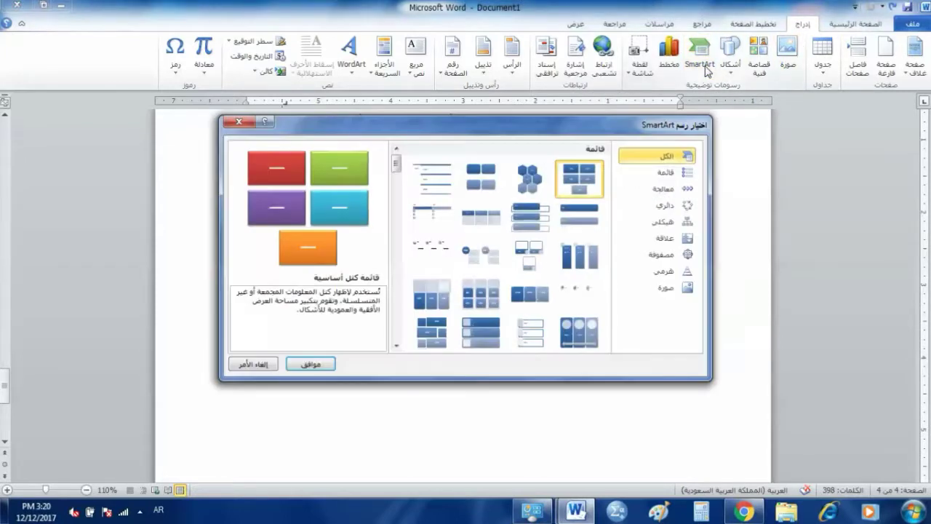
pyautogui.click(585, 337)
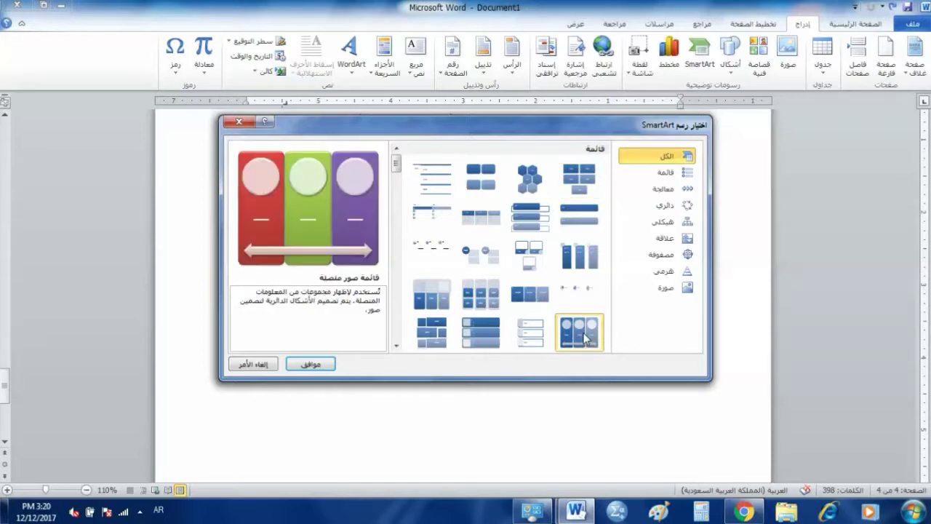
pyautogui.click(309, 364)
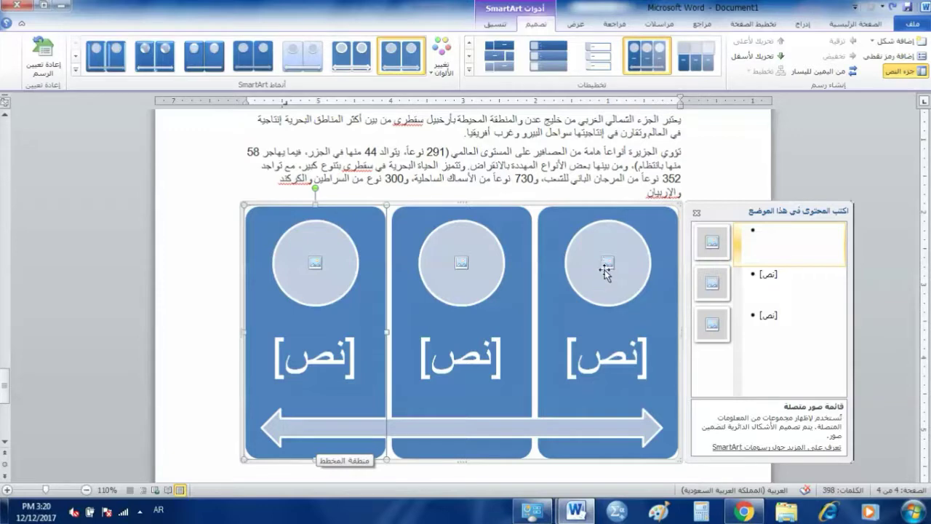
pyautogui.click(608, 263)
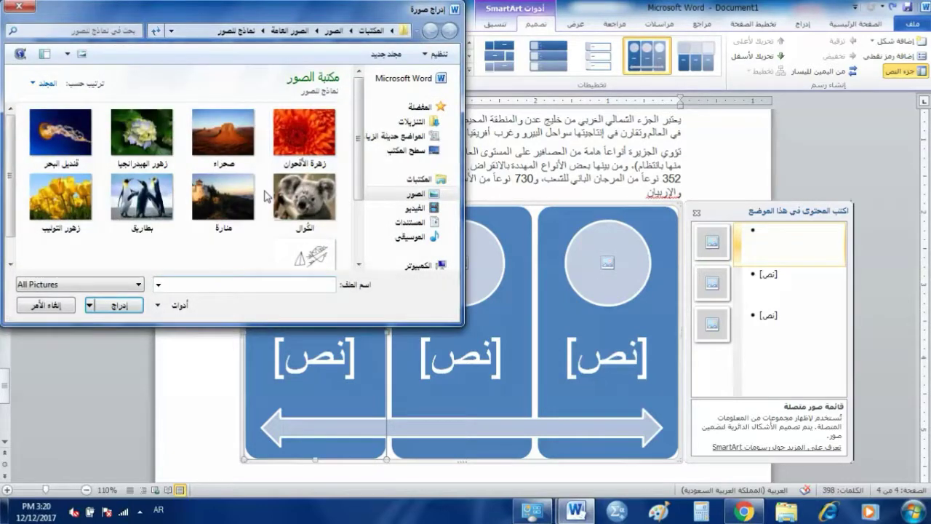
# Step: Put the koala photo in the right circle and caption it about Yemen's rare animals
pyautogui.doubleClick(304, 200)
pyautogui.click(637, 360)
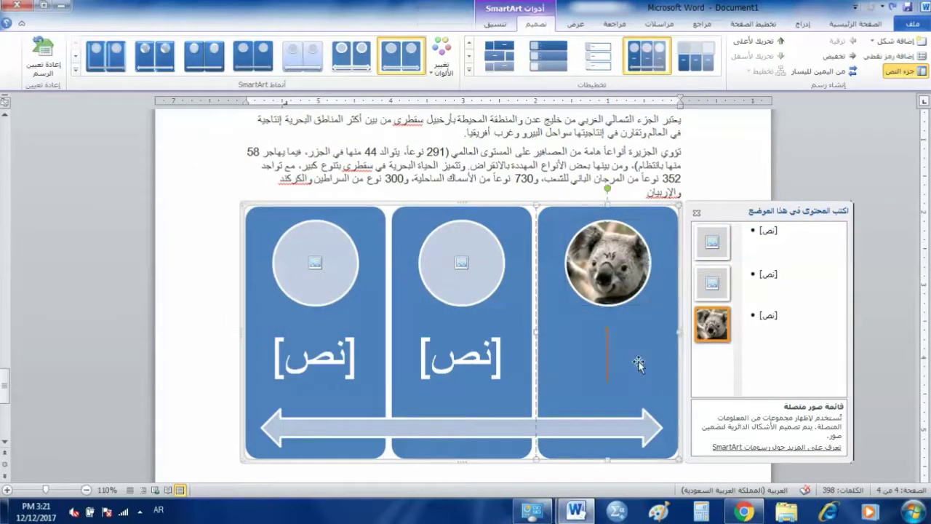
pyautogui.write('من ال')
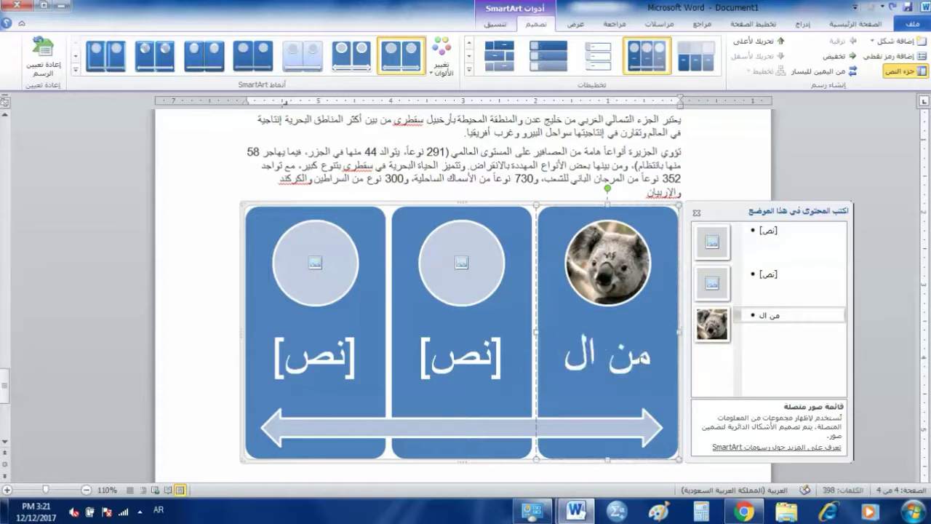
pyautogui.write('حيوانات')
pyautogui.write(' ال')
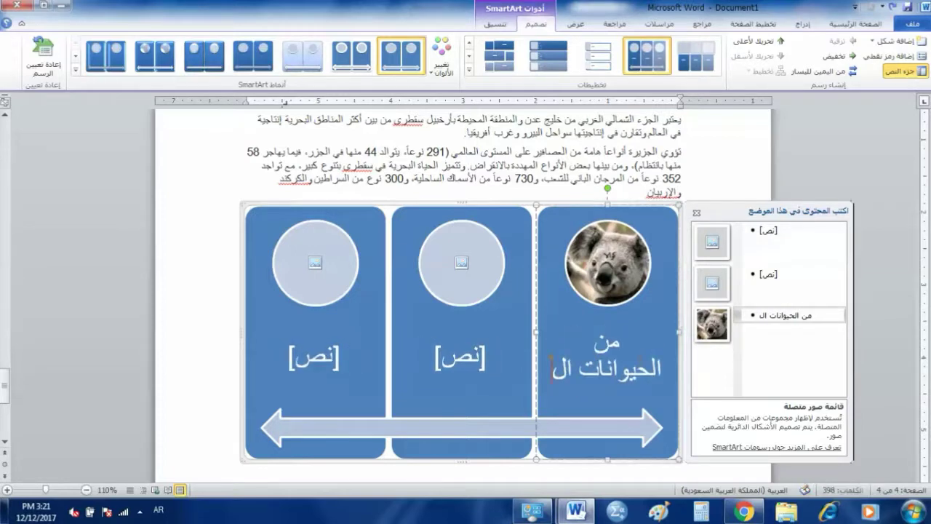
pyautogui.write('نادرة في ا')
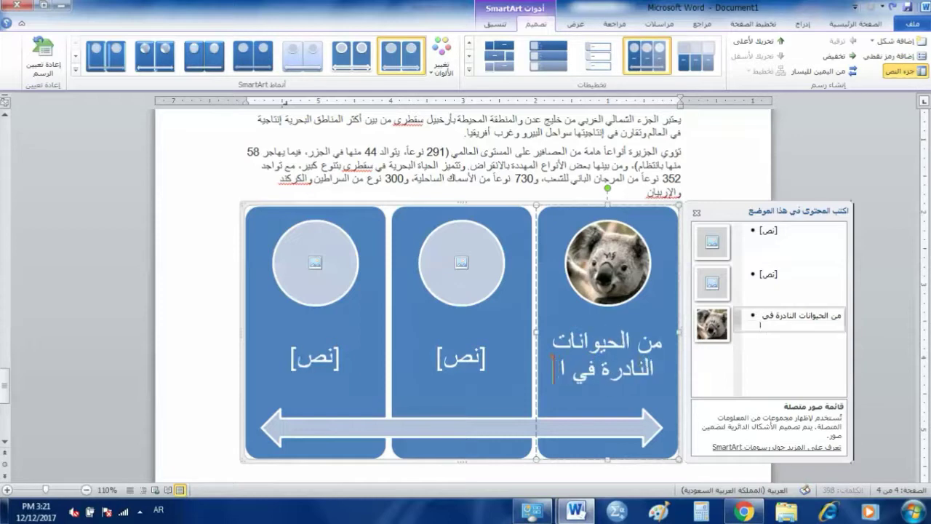
pyautogui.write('ليمن')
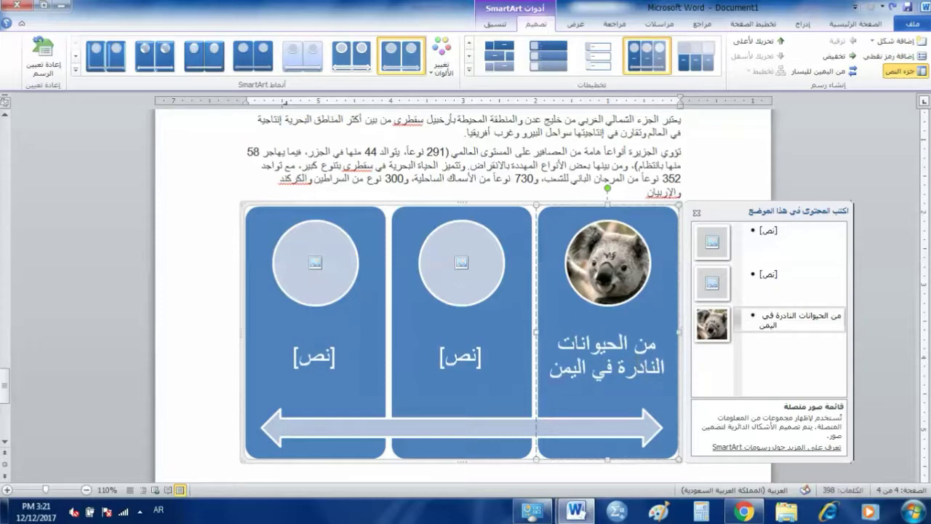
# Step: Put the penguin photo in the middle circle, captioned بطاريق نادرة من اليمن
pyautogui.click(462, 263)
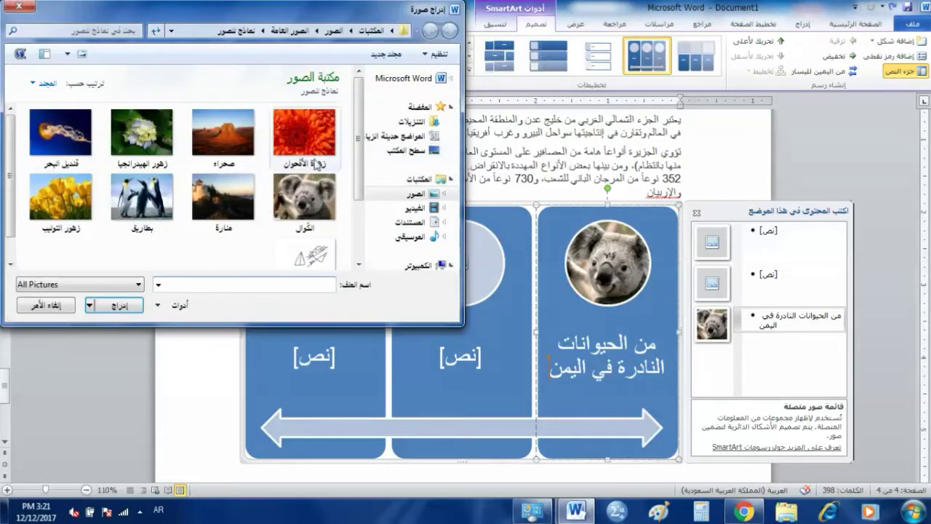
pyautogui.doubleClick(146, 200)
pyautogui.click(462, 357)
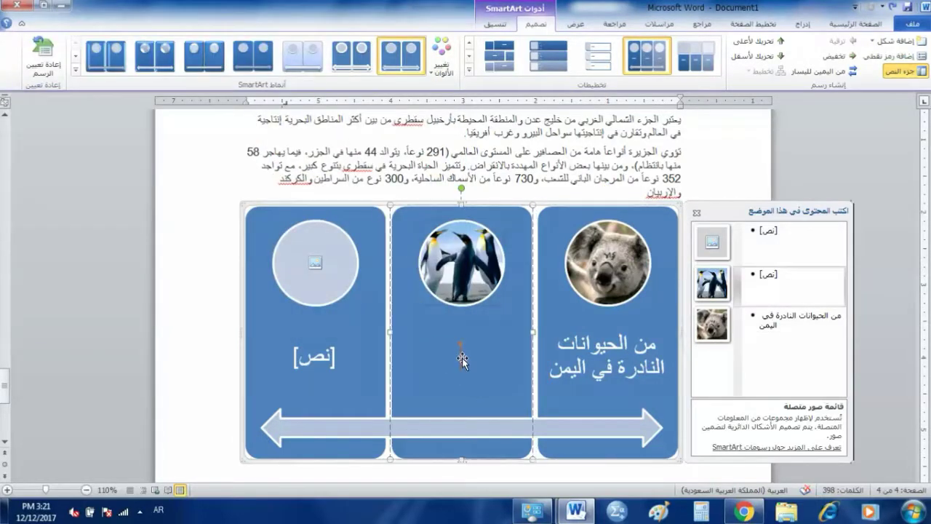
pyautogui.write('بطاريق')
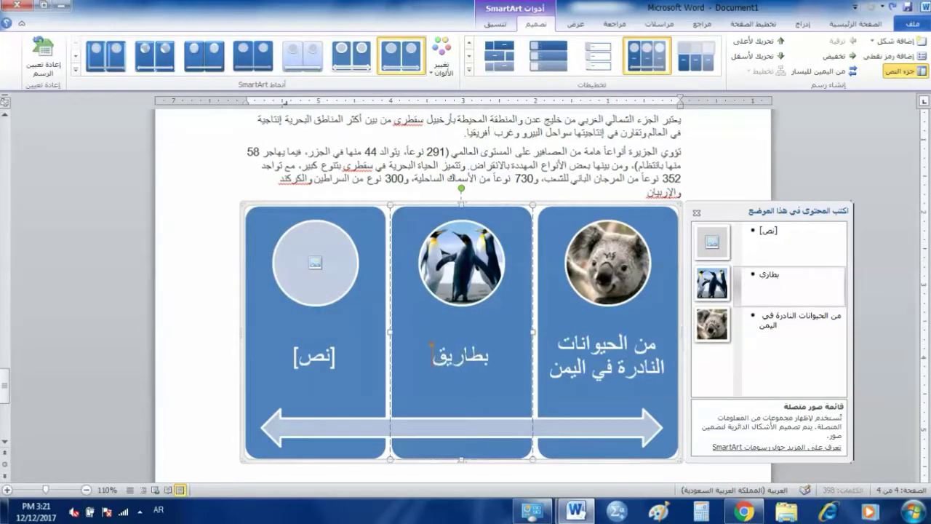
pyautogui.write(' نادرة')
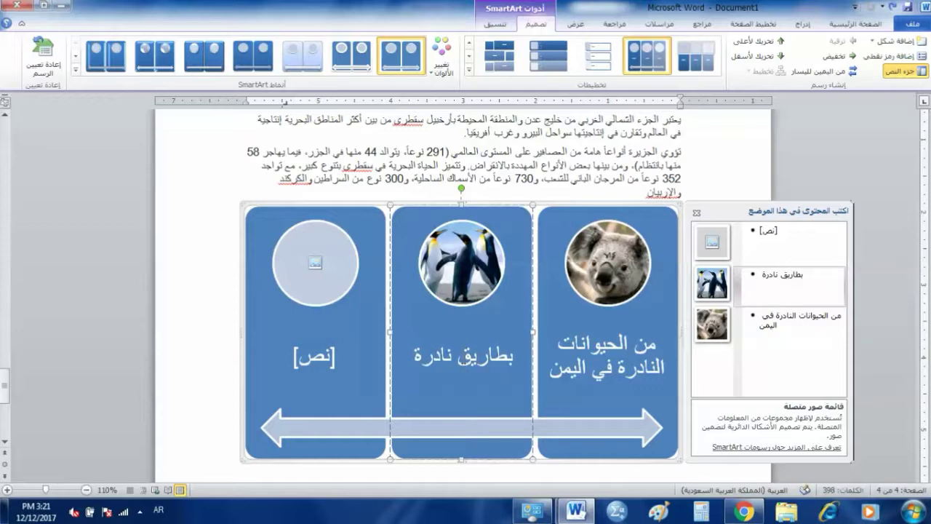
pyautogui.write(' من اليمن')
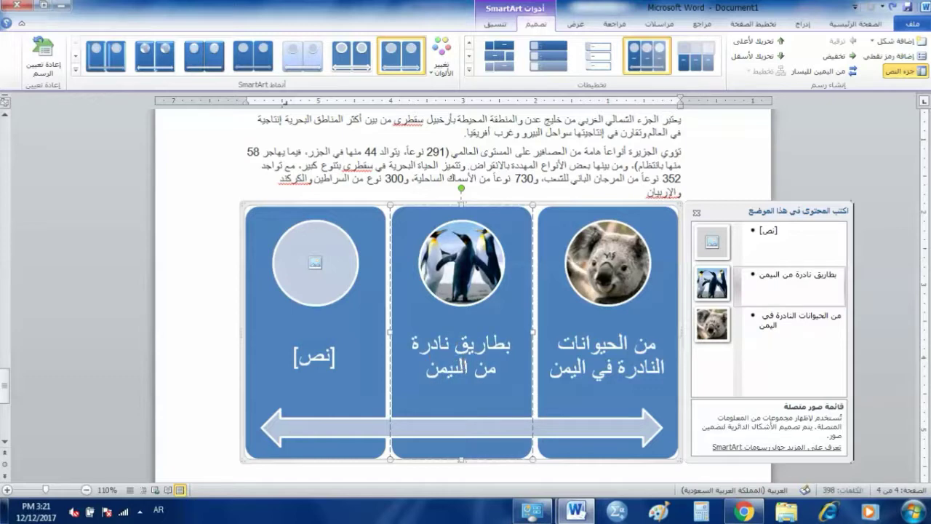
pyautogui.press('BackSpace')
pyautogui.press('BackSpace')
pyautogui.press('BackSpace')
pyautogui.write('ى')
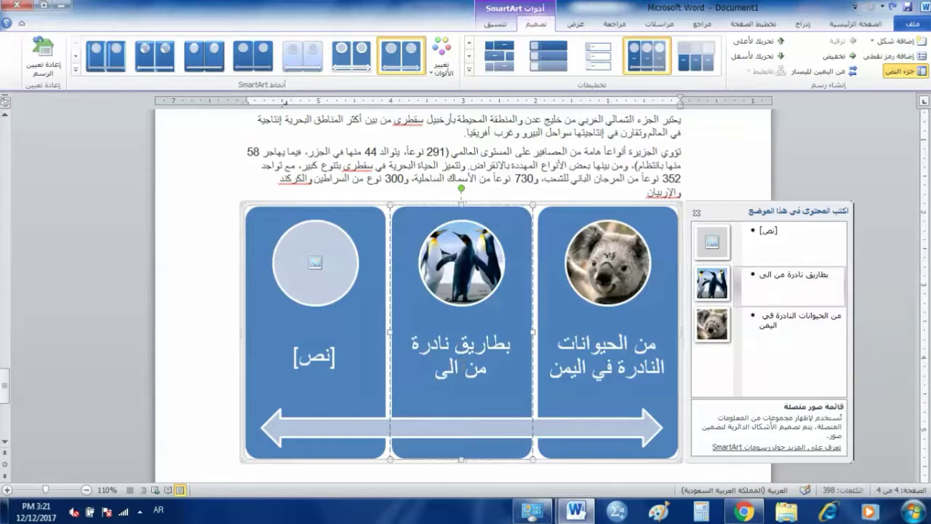
pyautogui.press('BackSpace')
pyautogui.write('يمن')
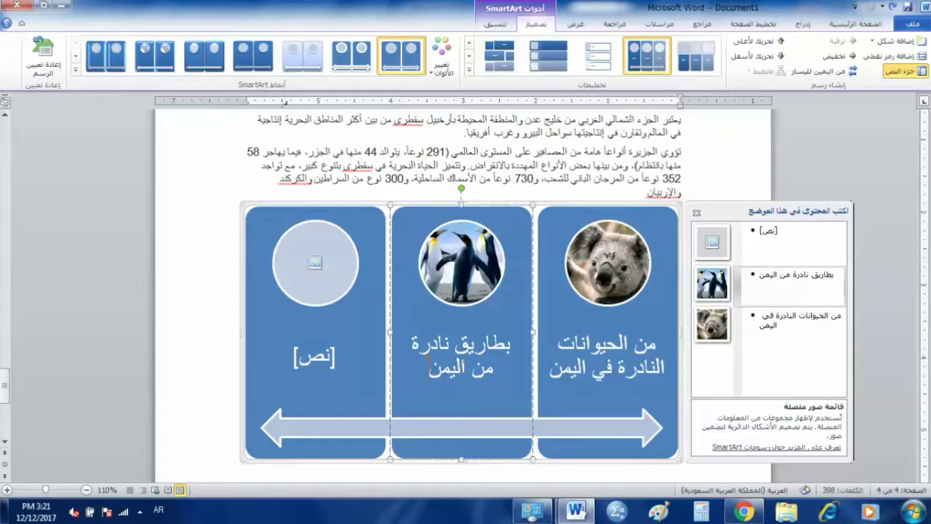
# Step: Put the desert picture in the last circle, captioned من الجبال اليمنية الشهيرة, and close the text pane
pyautogui.click(315, 263)
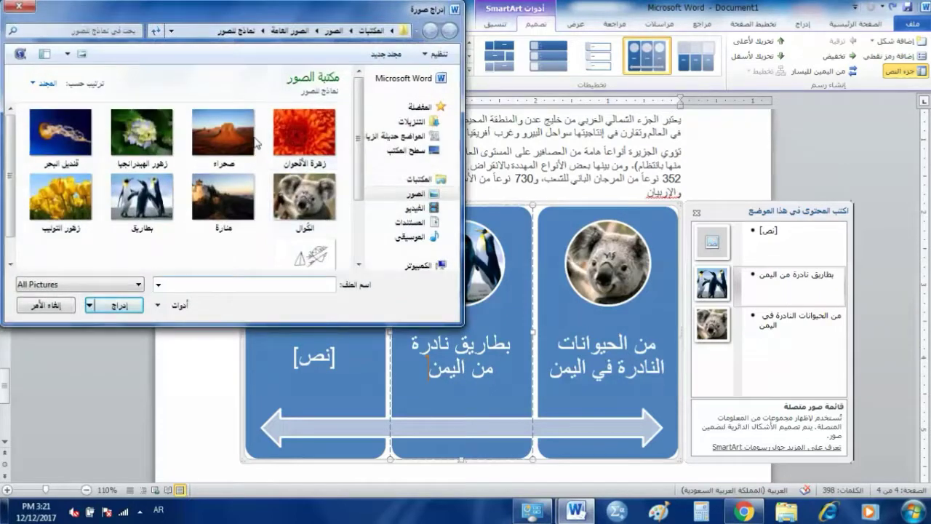
pyautogui.click(227, 137)
pyautogui.doubleClick(227, 138)
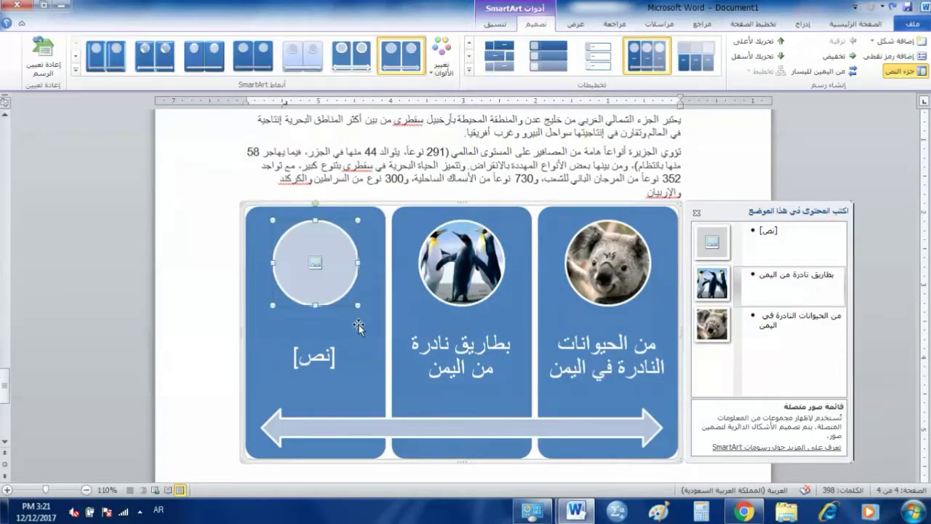
pyautogui.click(320, 359)
pyautogui.write('من الحب')
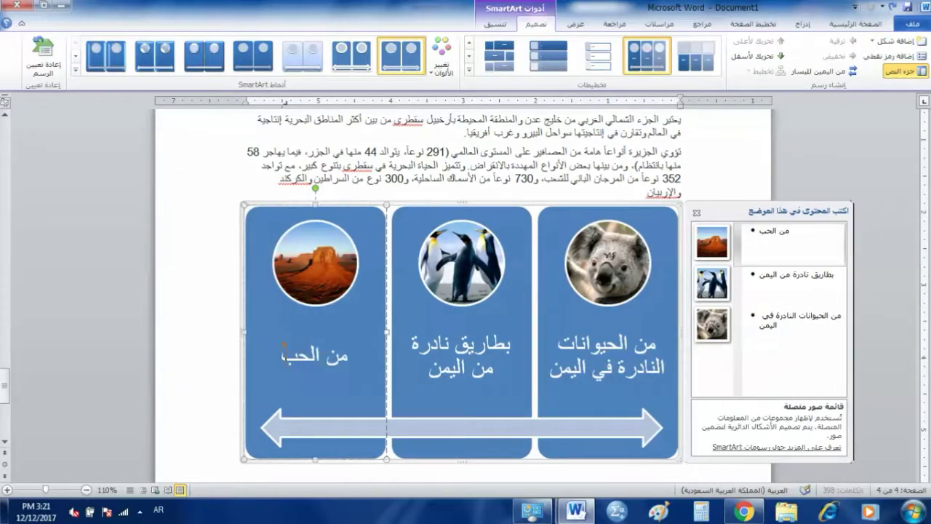
pyautogui.press('BackSpace')
pyautogui.press('BackSpace')
pyautogui.write('ج')
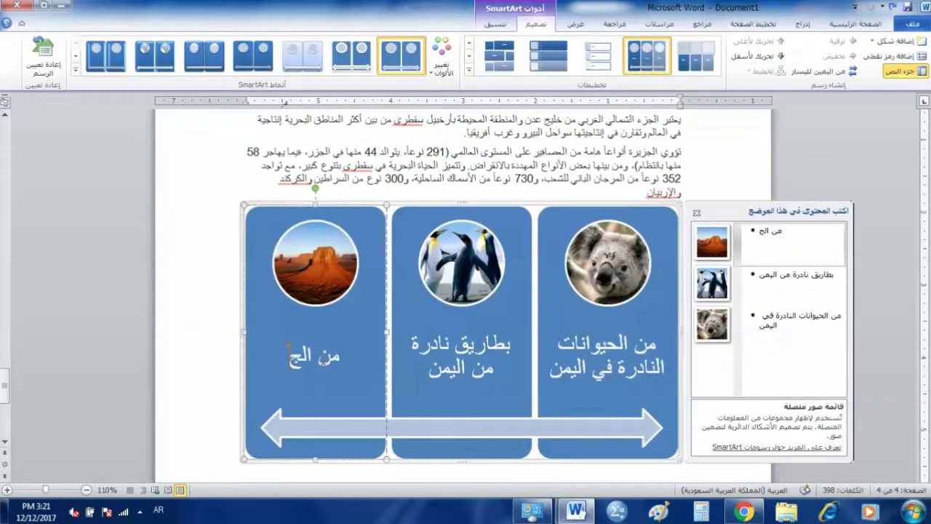
pyautogui.write('بال اليمنية')
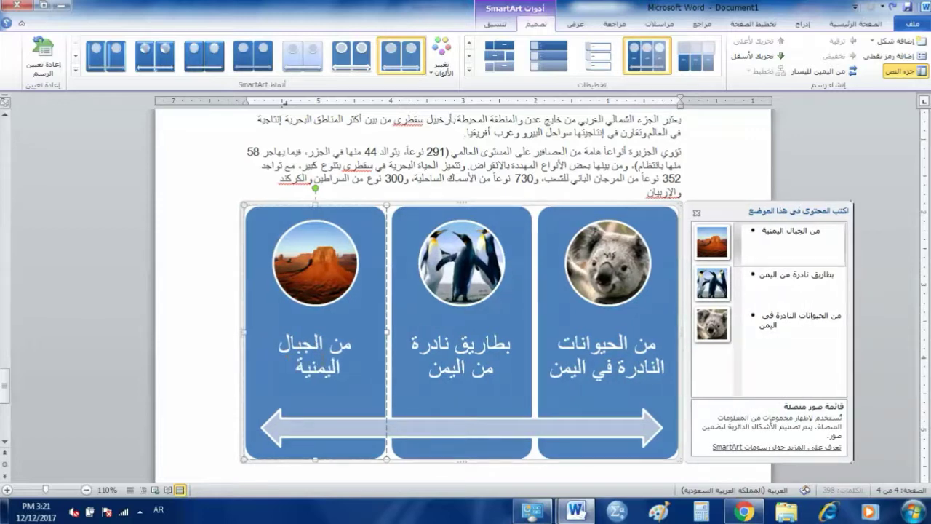
pyautogui.write(' الشهير')
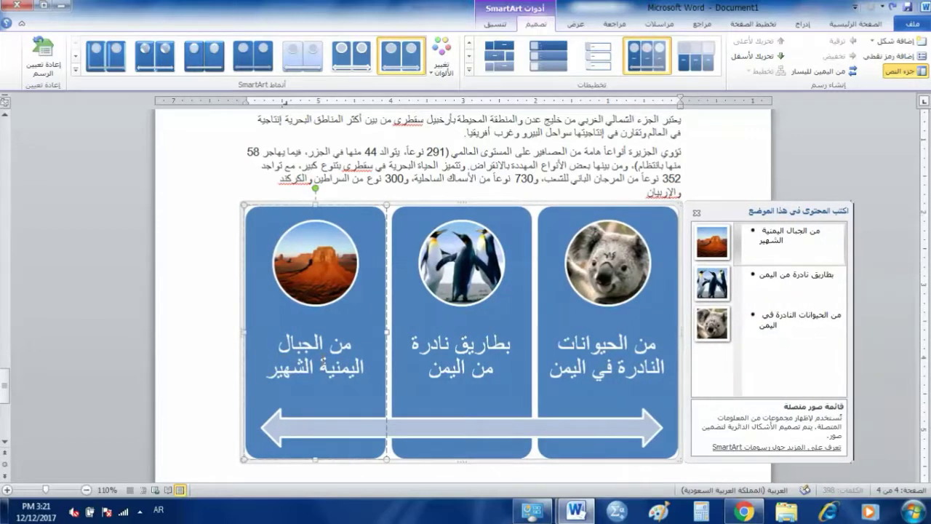
pyautogui.write('ة')
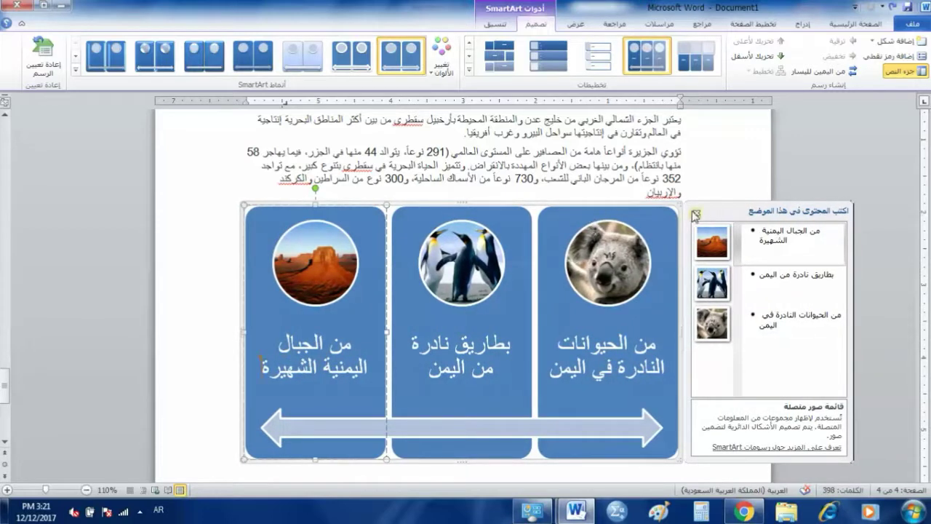
pyautogui.click(695, 215)
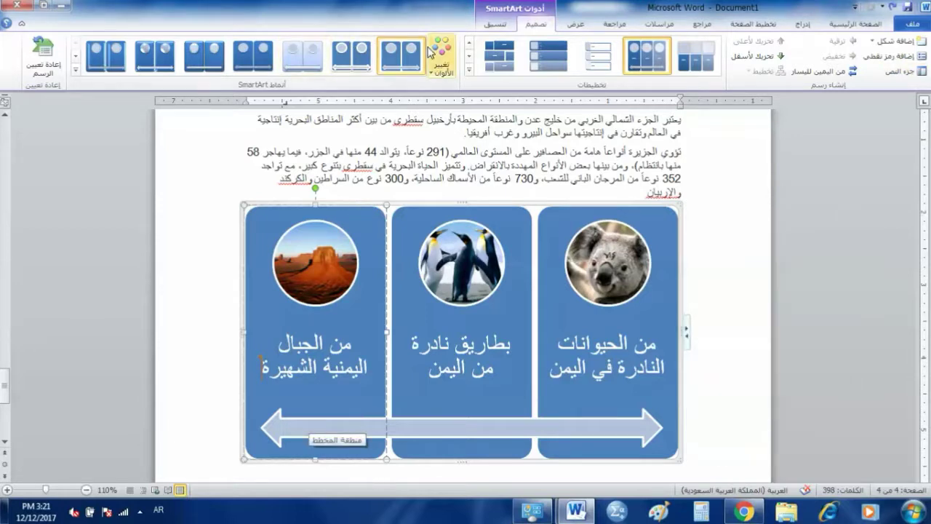
# Step: Recolour the SmartArt with the green, teal and purple Colorful scheme
pyautogui.click(443, 69)
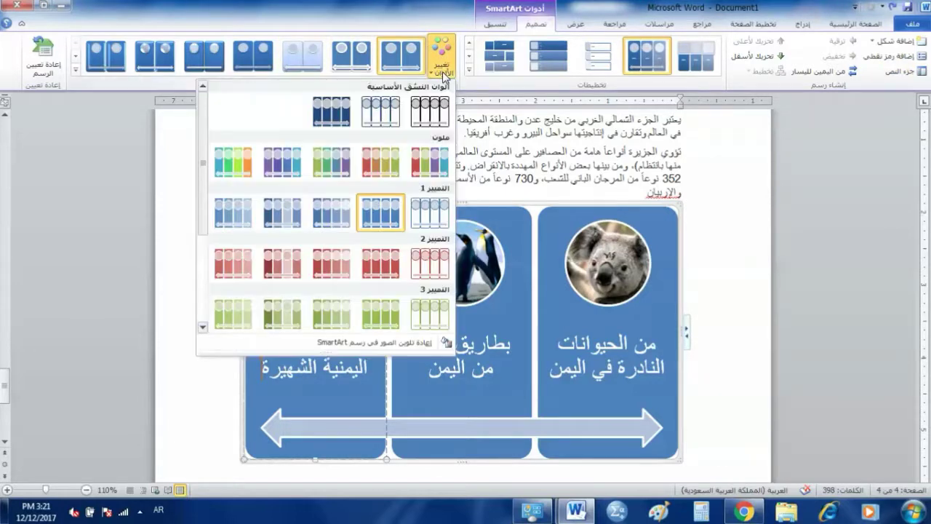
pyautogui.click(384, 166)
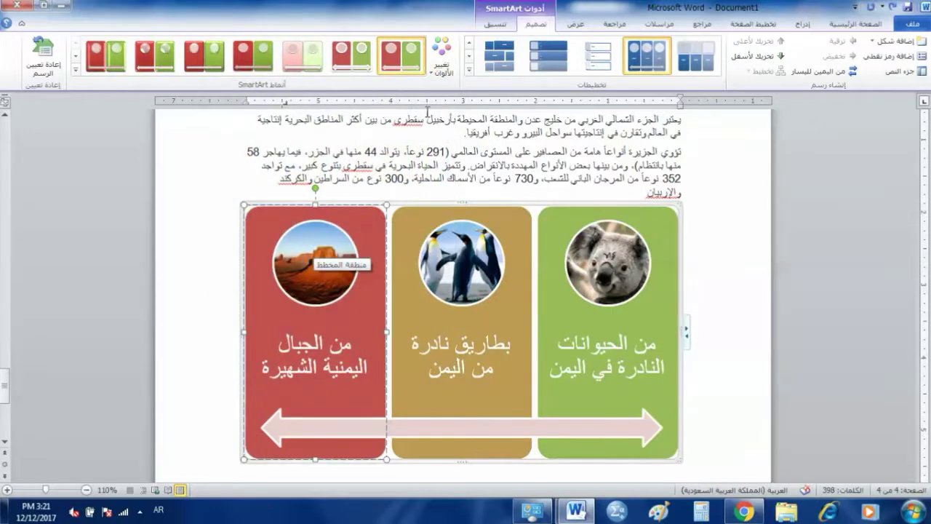
pyautogui.click(442, 62)
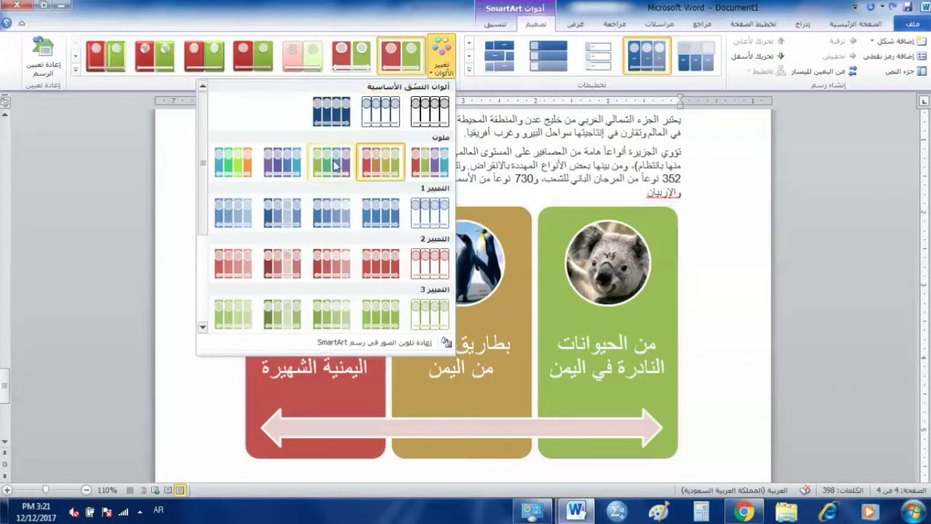
pyautogui.click(333, 165)
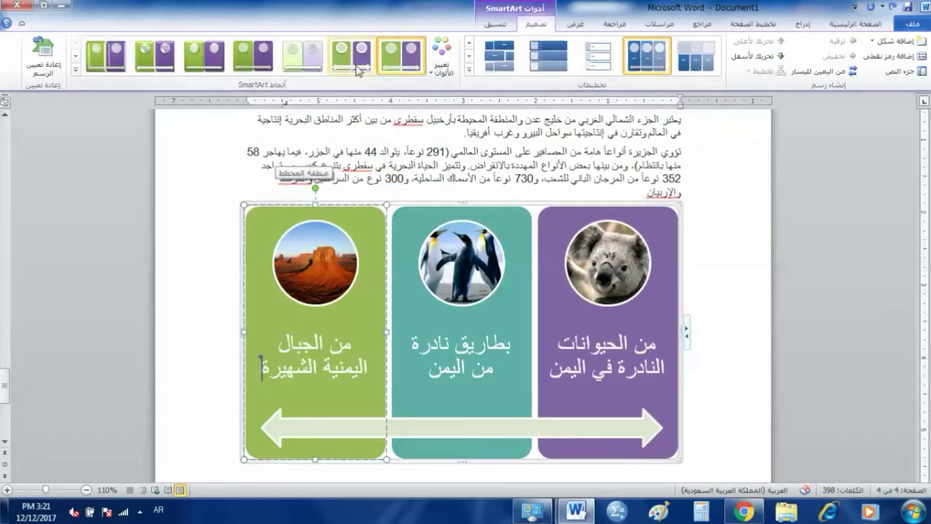
# Step: Apply a 3-D perspective SmartArt style to the diagram
pyautogui.click(356, 67)
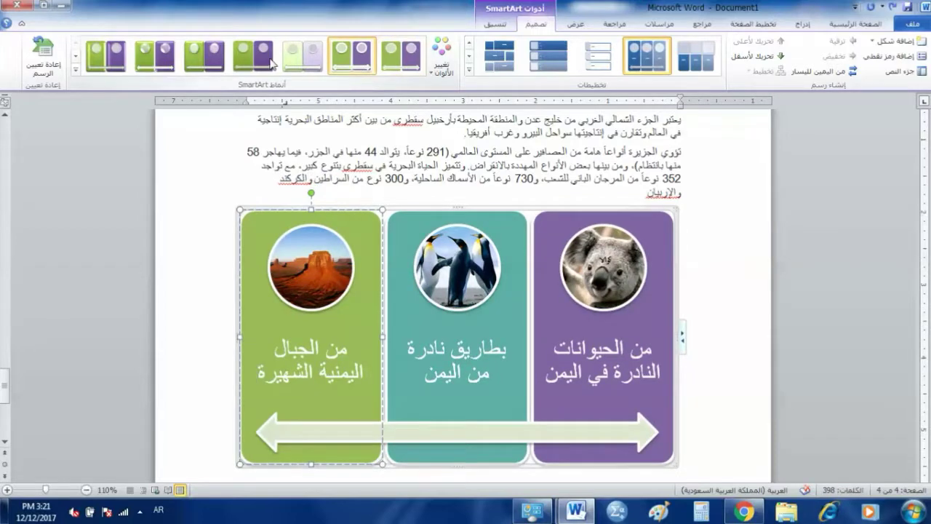
pyautogui.click(213, 63)
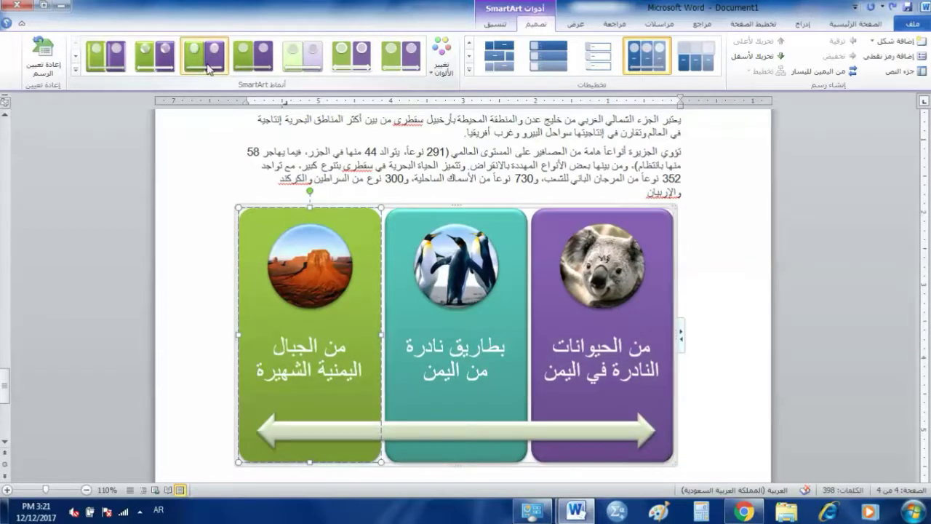
pyautogui.click(75, 70)
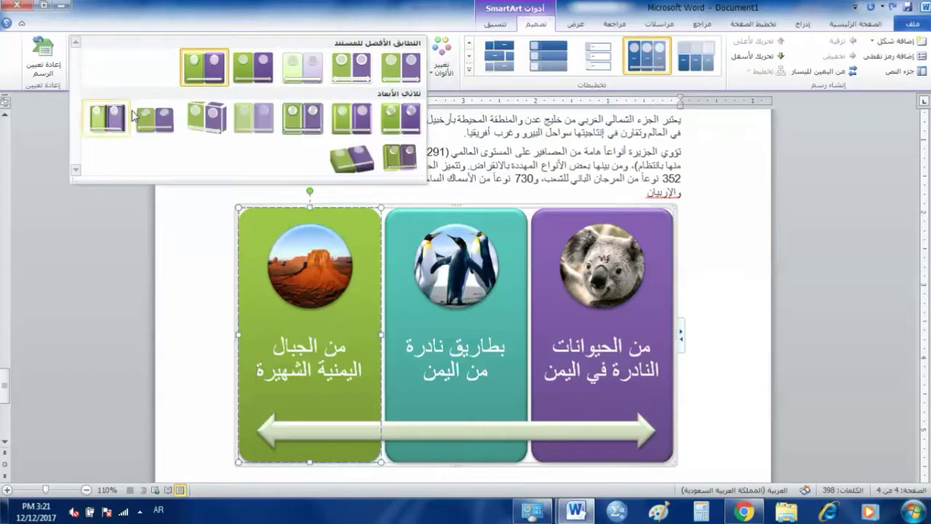
pyautogui.click(350, 158)
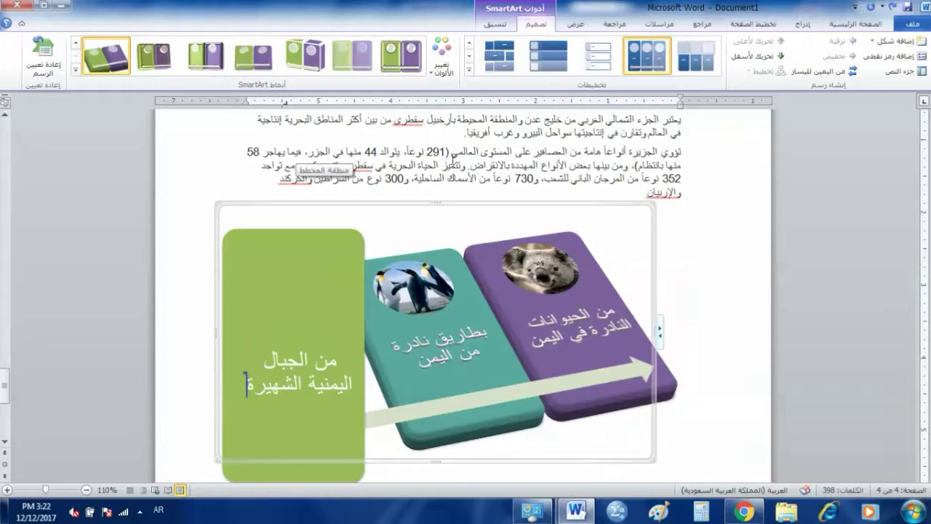
pyautogui.click(492, 164)
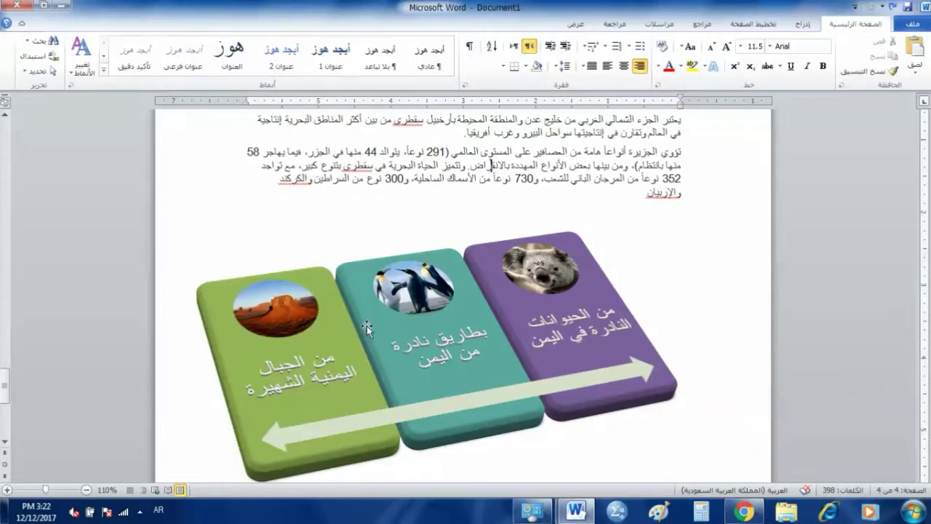
pyautogui.click(468, 302)
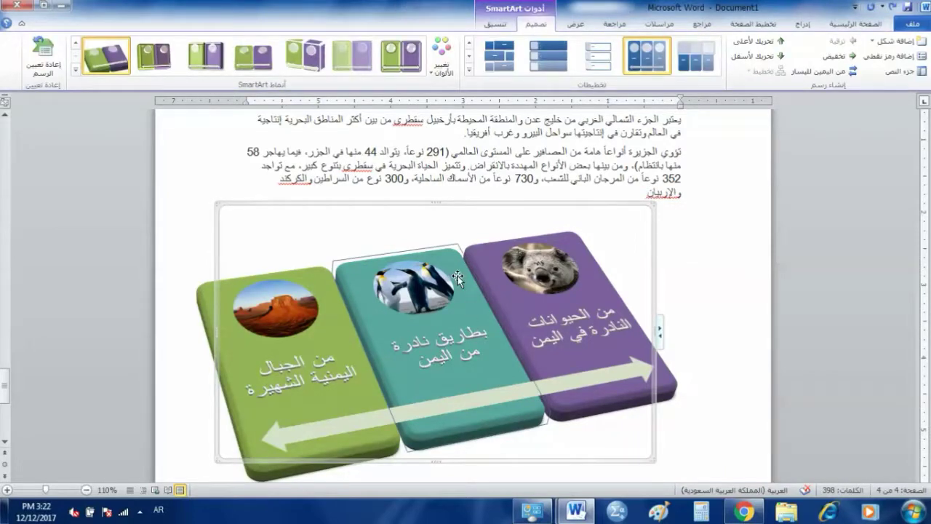
# Step: Add a fourth panel after the teal one and fill its circle with the lighthouse picture
pyautogui.click(899, 41)
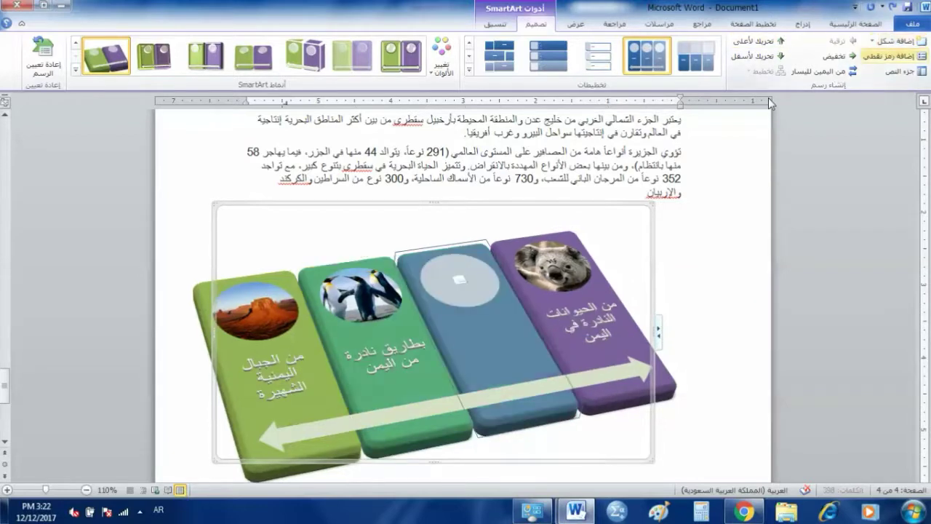
pyautogui.click(459, 279)
pyautogui.doubleClick(222, 197)
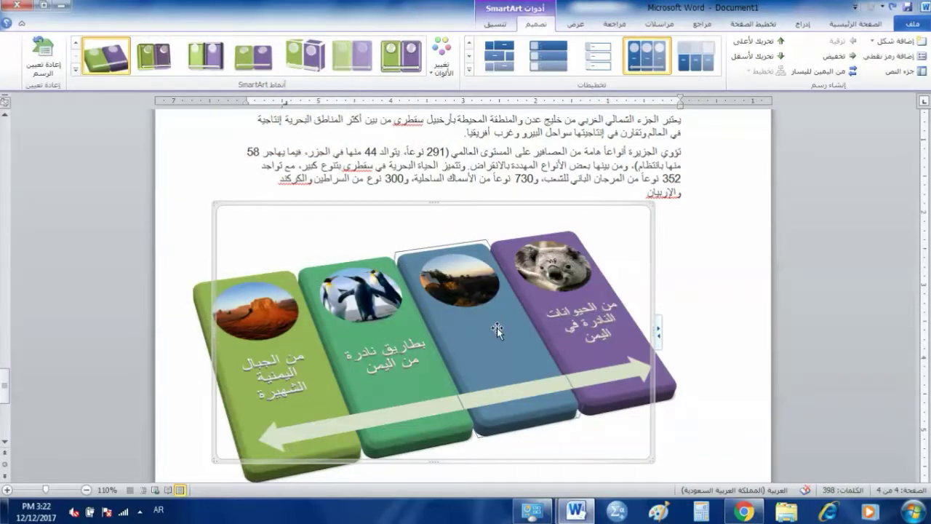
pyautogui.click(514, 149)
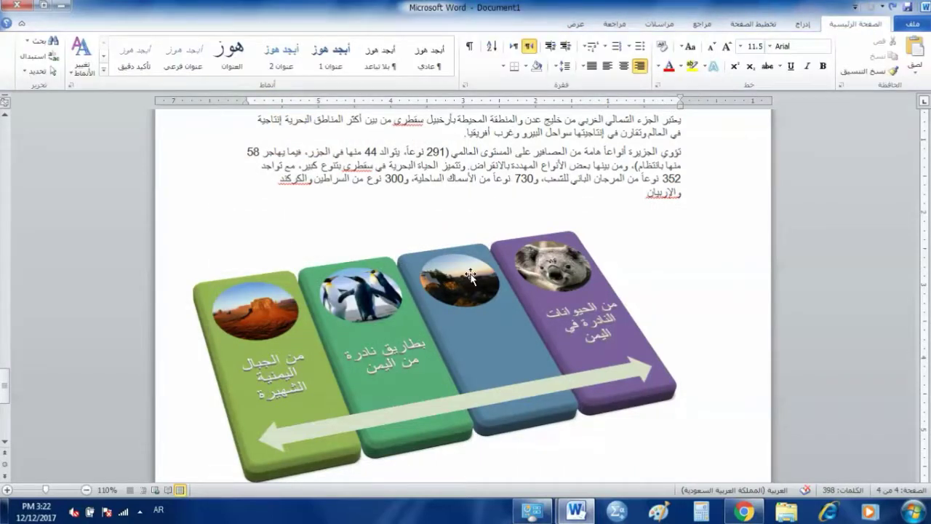
pyautogui.click(478, 327)
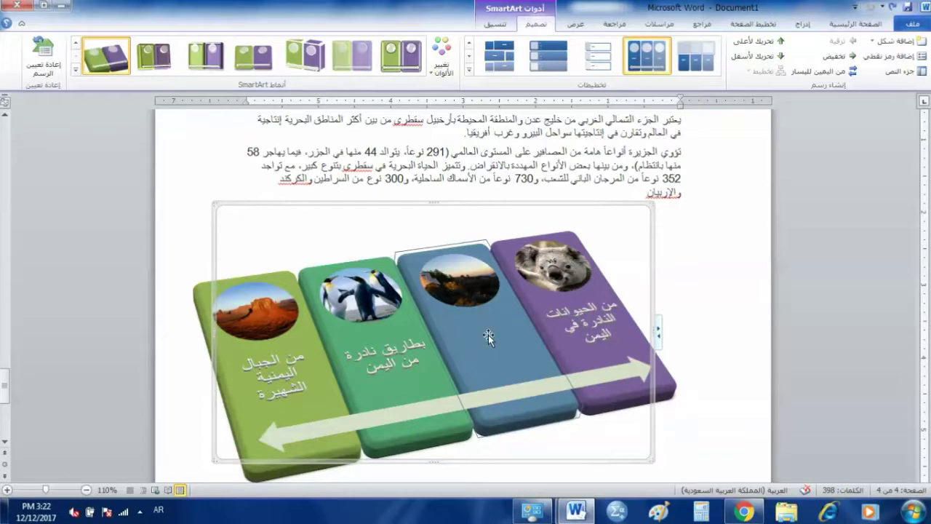
# Step: Recolour the 3-D panels with the first Colorful scheme, then place the cursor below the diagram
pyautogui.click(440, 58)
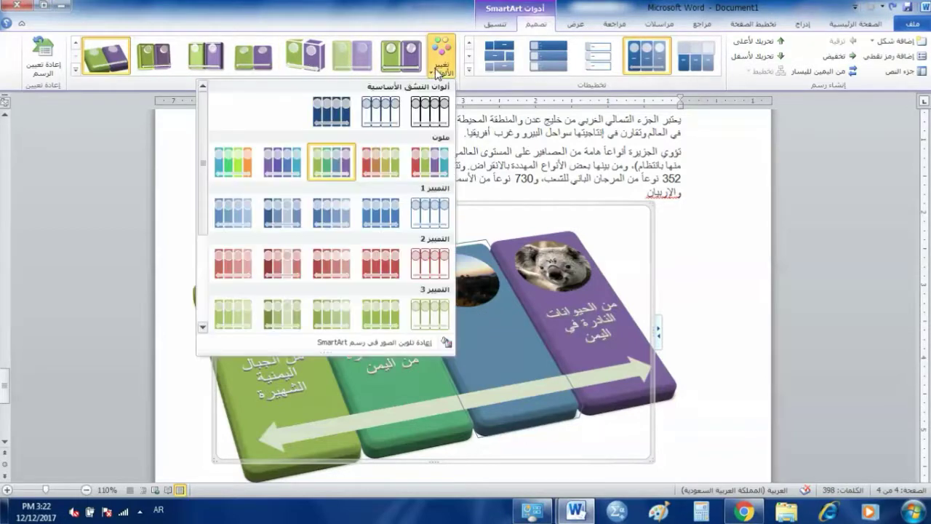
pyautogui.click(231, 159)
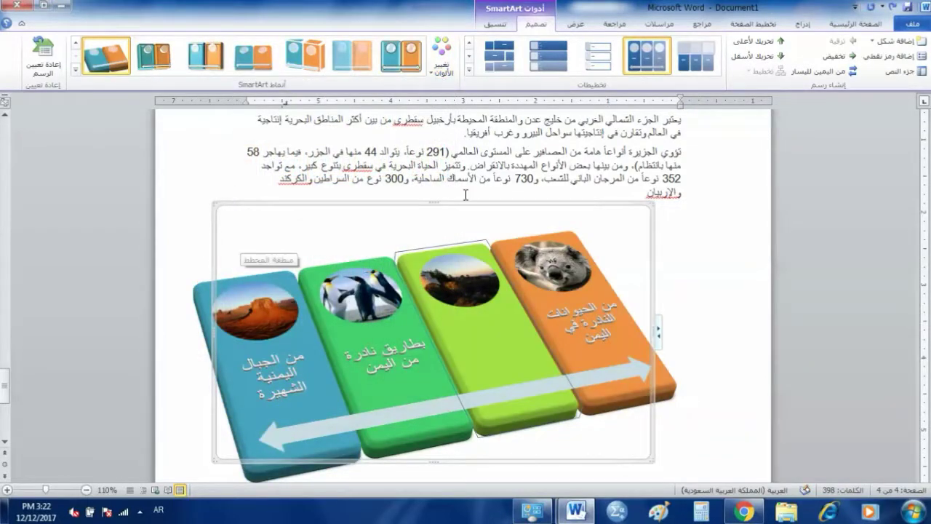
pyautogui.click(133, 302)
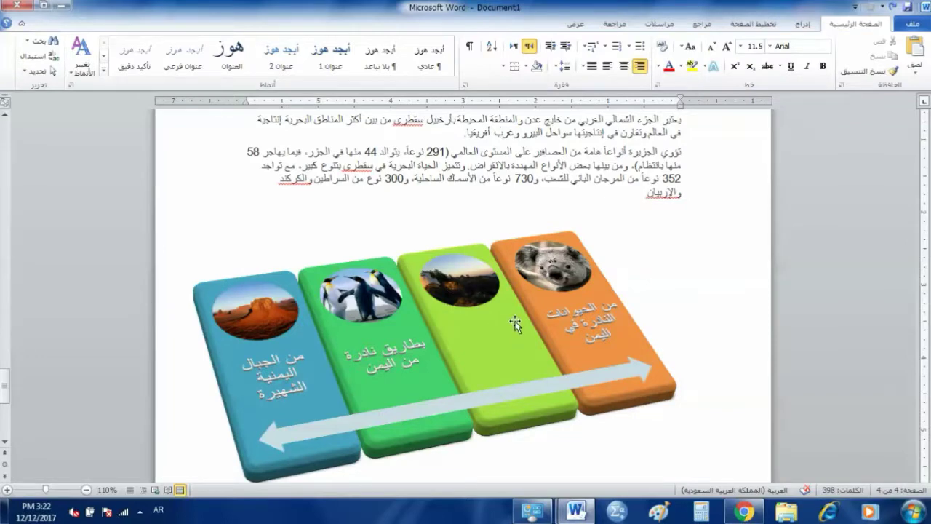
pyautogui.scroll(-2, 513, 323)
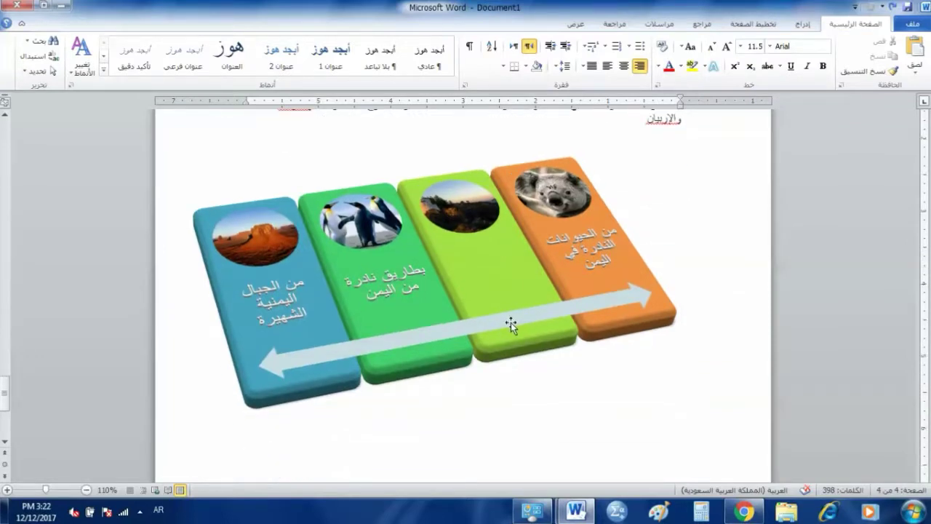
pyautogui.click(643, 447)
pyautogui.click(802, 24)
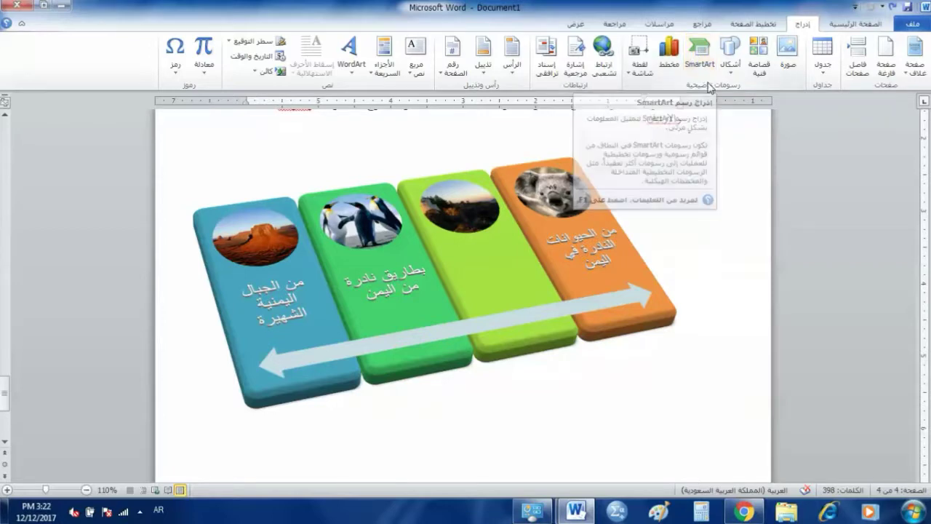
# Step: Insert a Hierarchy organization chart SmartArt with five blank boxes below the picture diagram
pyautogui.click(699, 58)
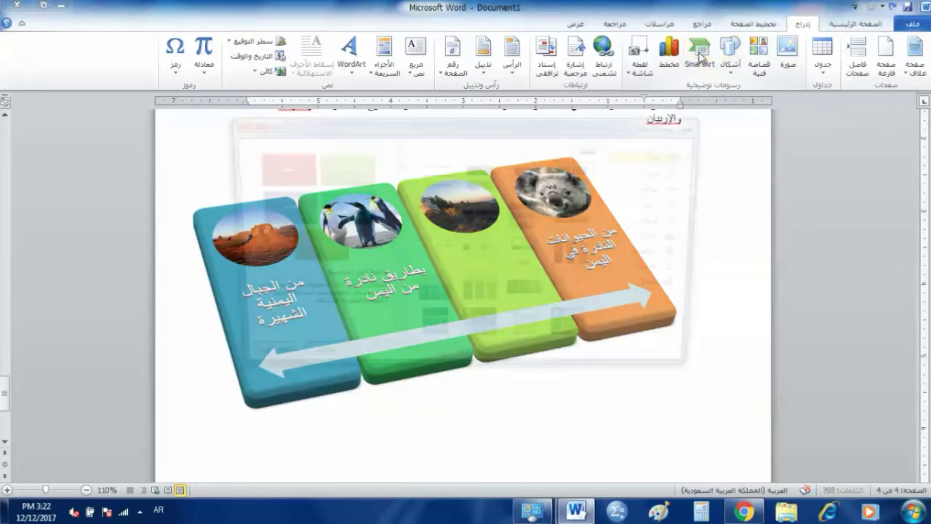
pyautogui.click(670, 224)
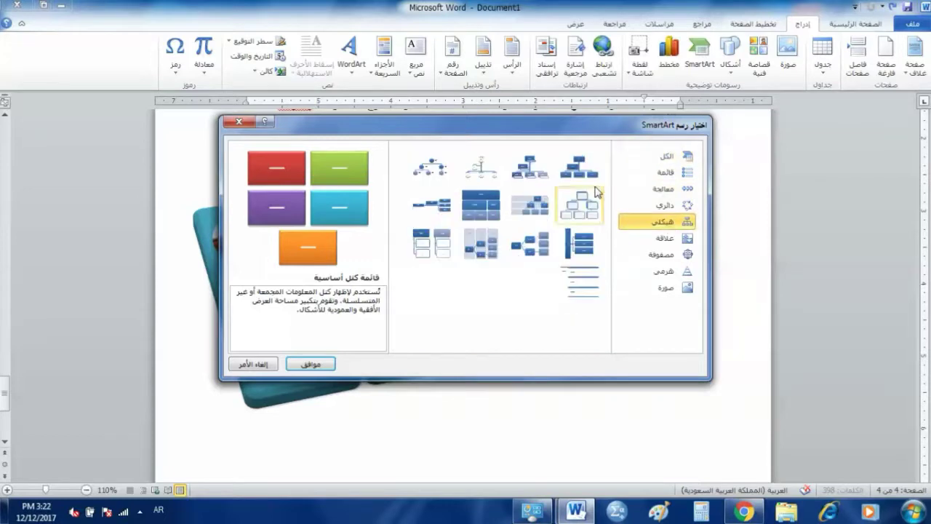
pyautogui.click(311, 363)
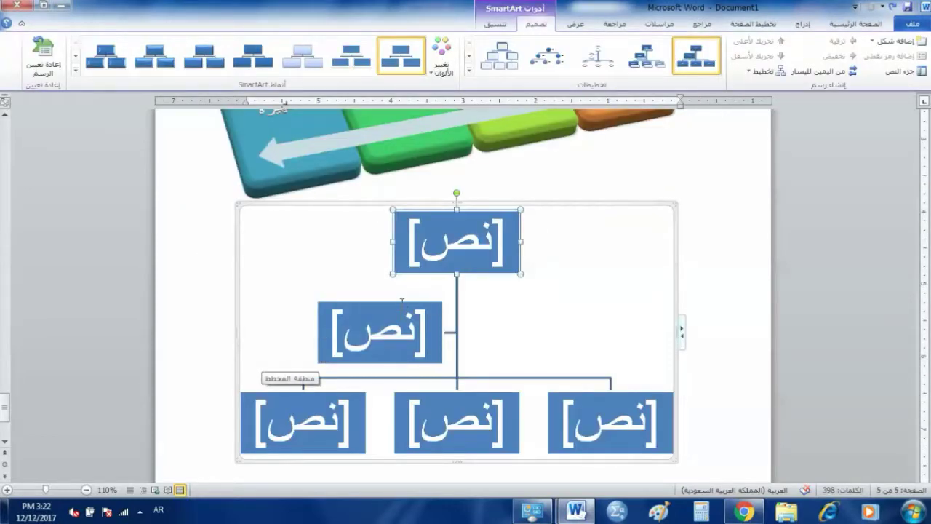
# Step: Type امانة العاصمة in the top box and delete the extra assistant box
pyautogui.click(461, 244)
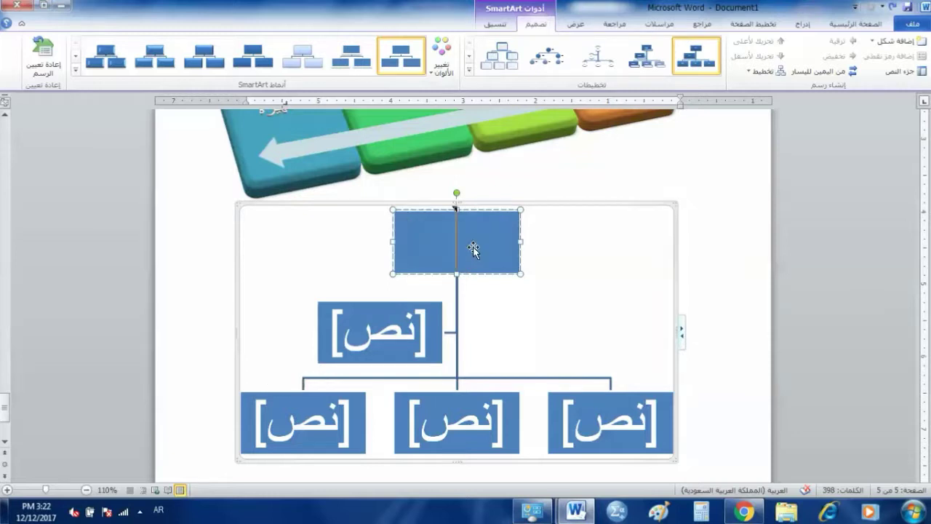
pyautogui.write('امانه العا')
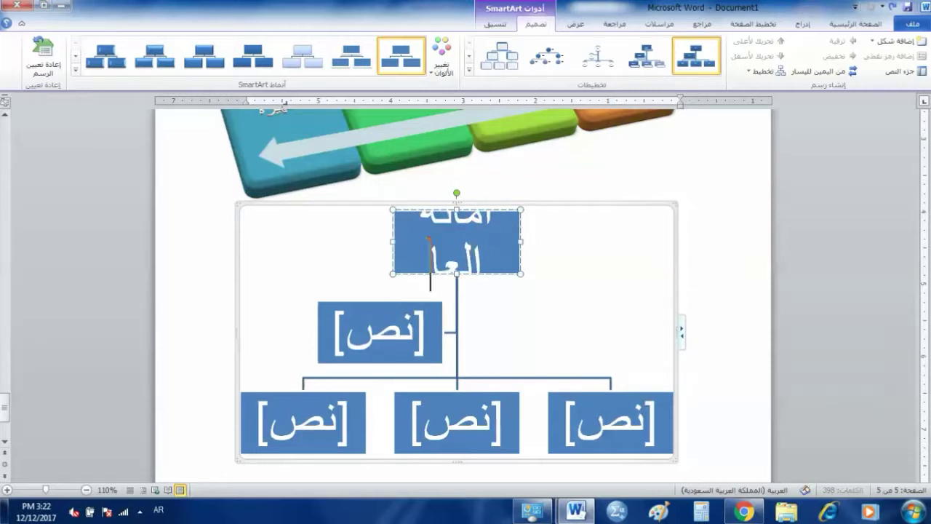
pyautogui.write('صمة')
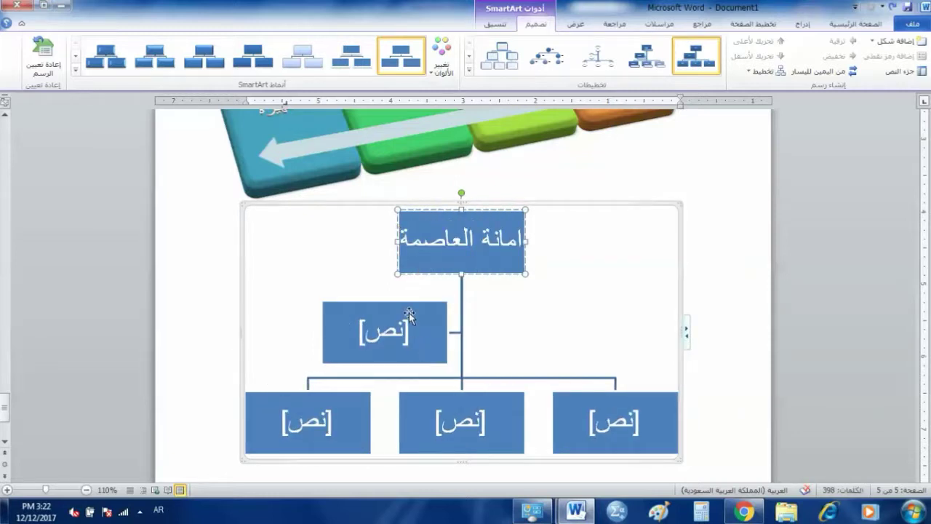
pyautogui.click(416, 307)
pyautogui.press('Escape')
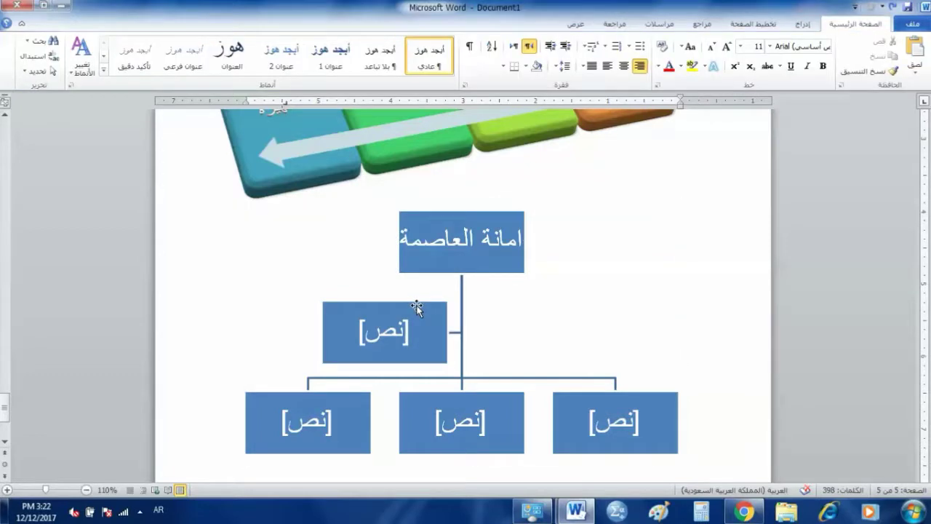
pyautogui.click(418, 312)
pyautogui.press('Escape')
pyautogui.click(430, 312)
pyautogui.press('Delete')
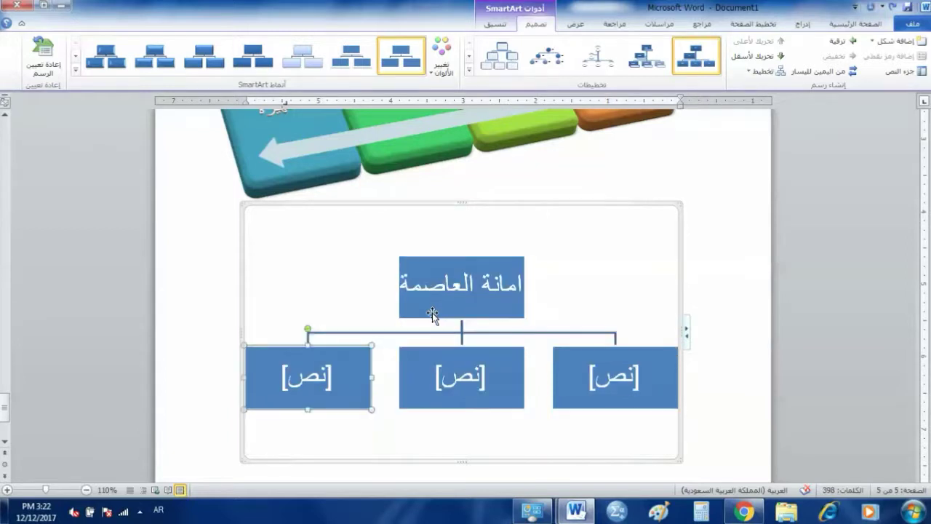
# Step: Fill the three lower boxes with صنعاء القديمة, شعوب and معين
pyautogui.click(605, 375)
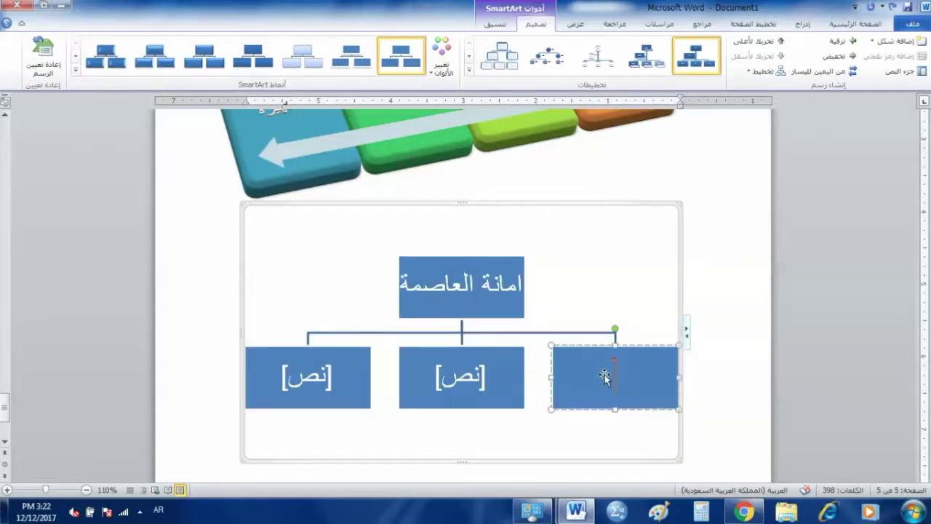
pyautogui.write('صنعاء')
pyautogui.press('BackSpace')
pyautogui.press('BackSpace')
pyautogui.press('BackSpace')
pyautogui.write('عاء الق')
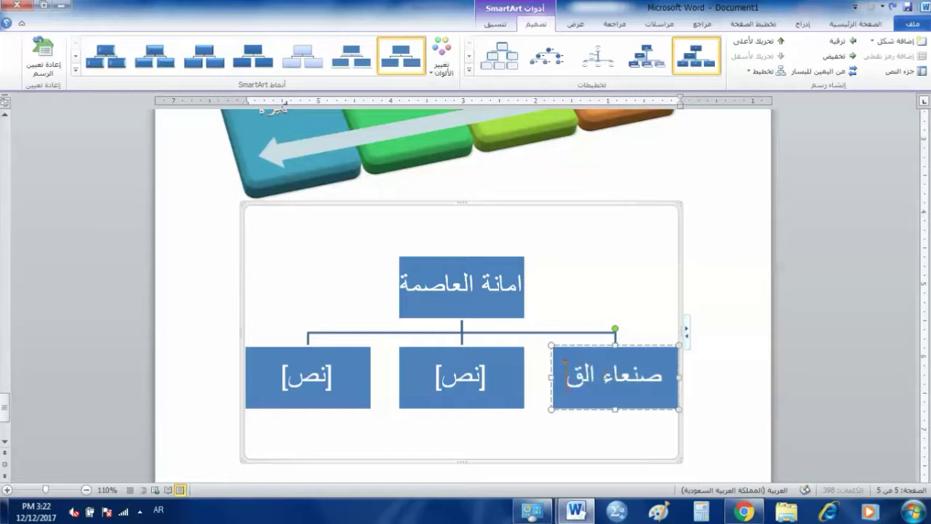
pyautogui.write('ي')
pyautogui.press('BackSpace')
pyautogui.write('ديم')
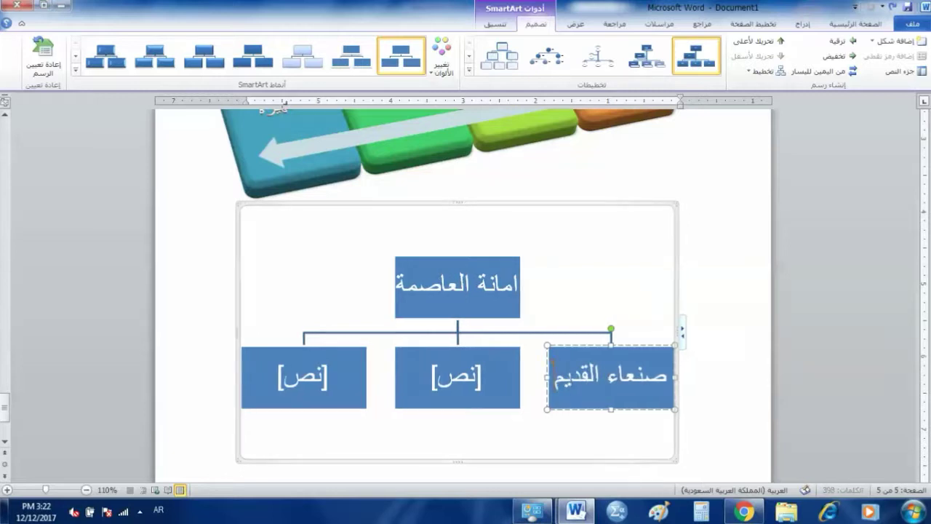
pyautogui.write('ة')
pyautogui.click(461, 377)
pyautogui.write('ش')
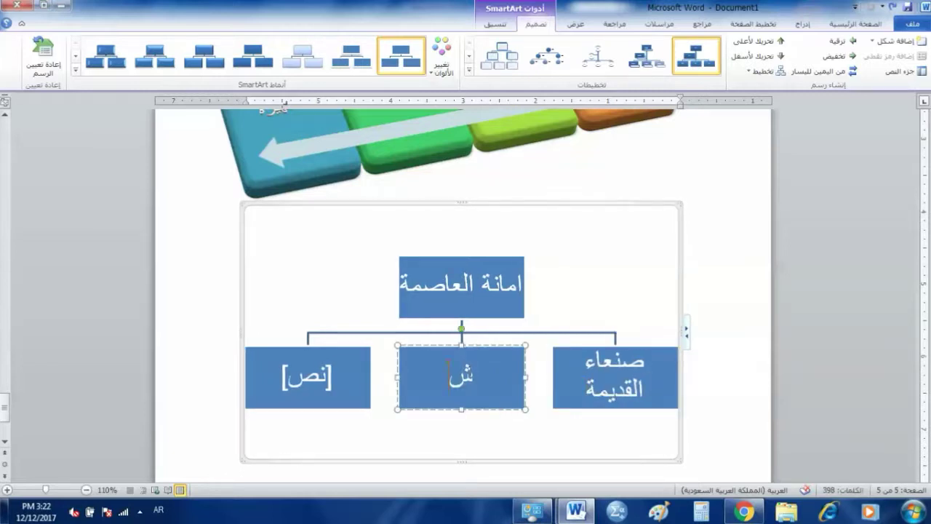
pyautogui.write('عوب')
pyautogui.click(314, 374)
pyautogui.write('عي')
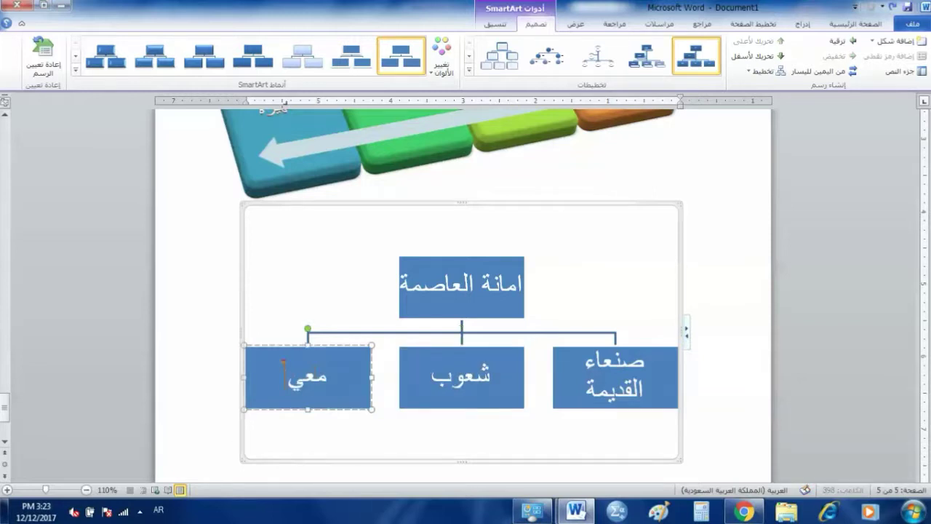
pyautogui.write('ن')
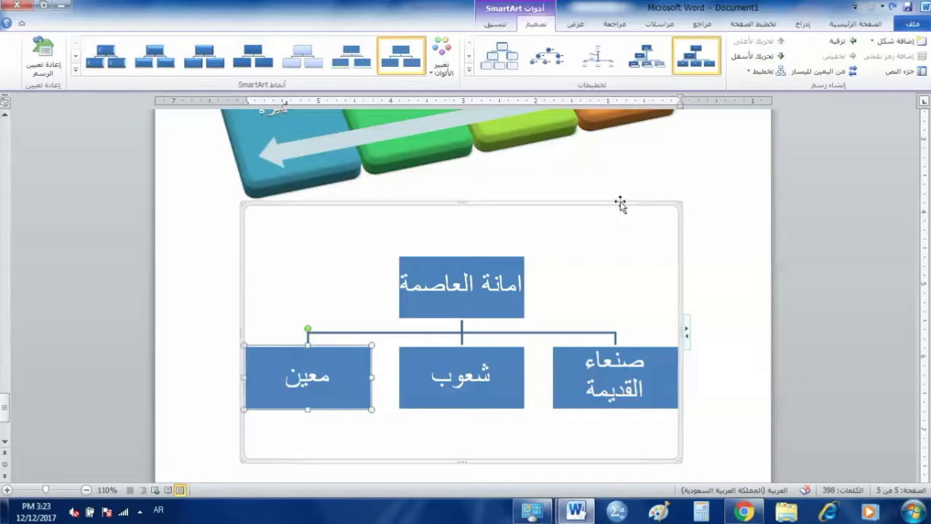
pyautogui.click(873, 42)
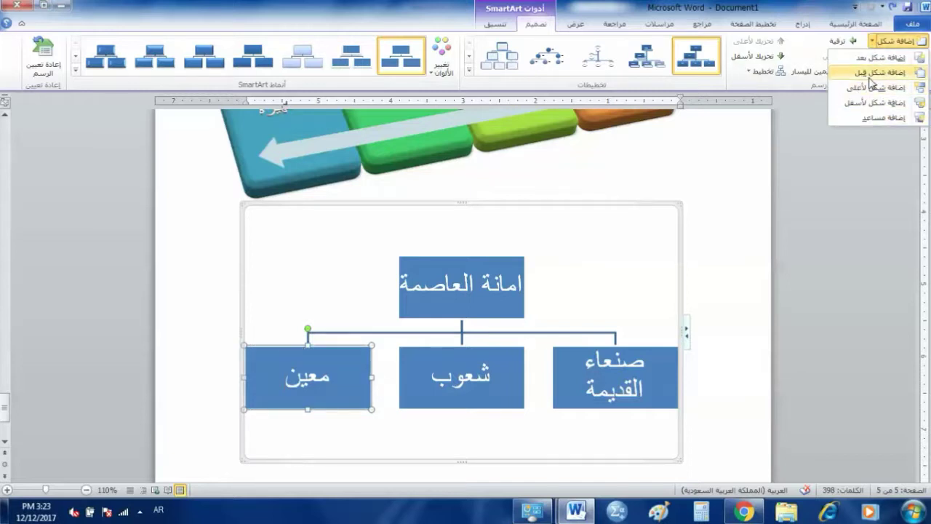
# Step: Add three empty boxes to the second row after معين
pyautogui.click(869, 72)
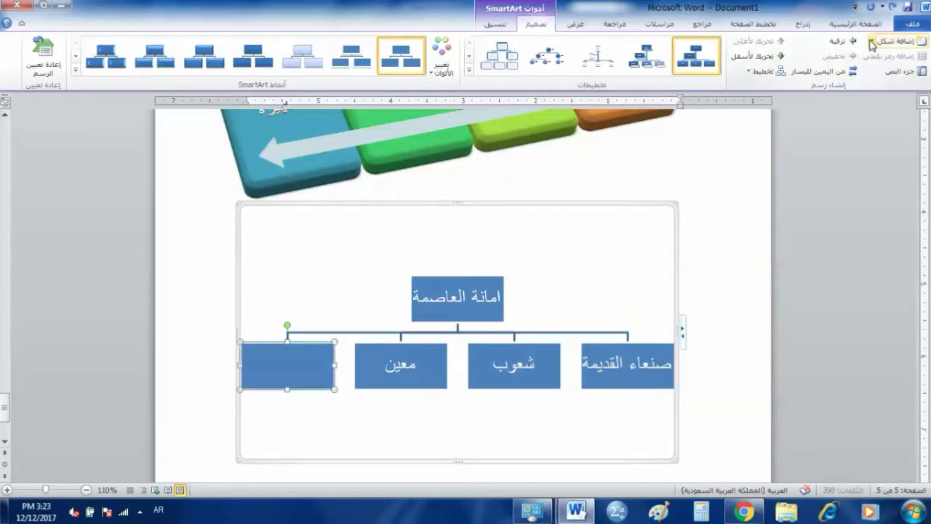
pyautogui.click(873, 42)
pyautogui.click(870, 73)
pyautogui.click(872, 42)
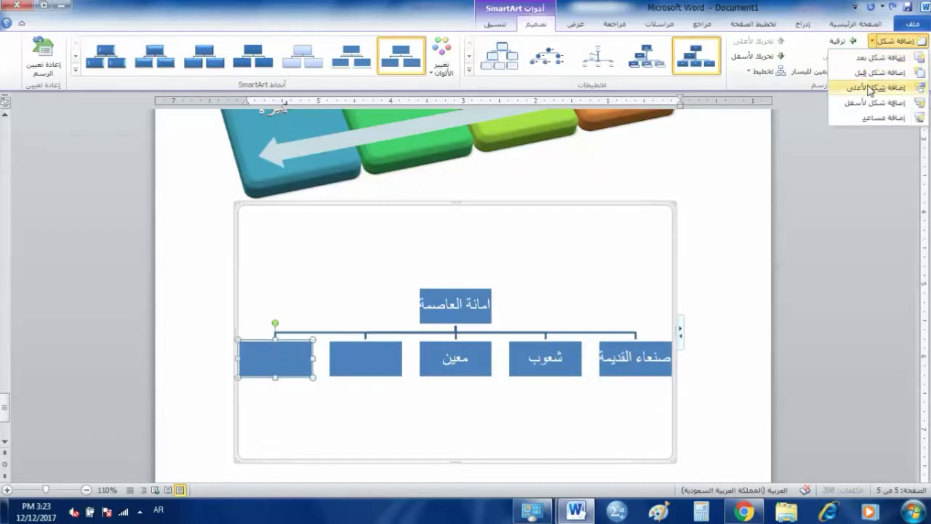
pyautogui.click(871, 73)
# Step: Label the three new boxes السبعين, الوحدة and الثورة
pyautogui.click(420, 355)
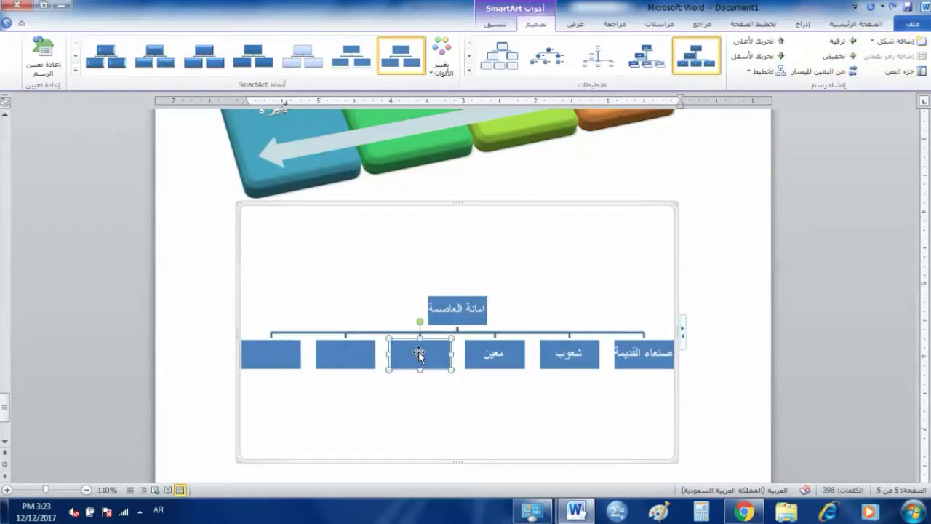
pyautogui.write('الدرعين')
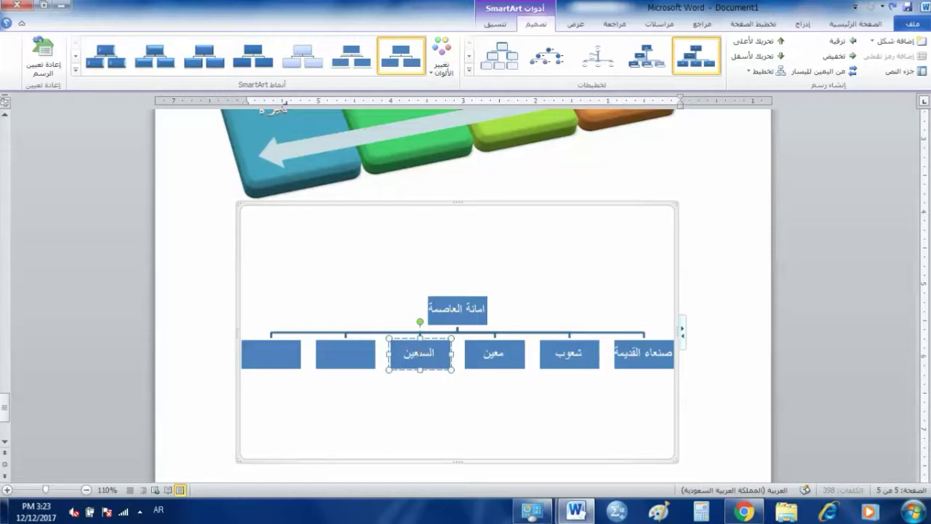
pyautogui.click(347, 357)
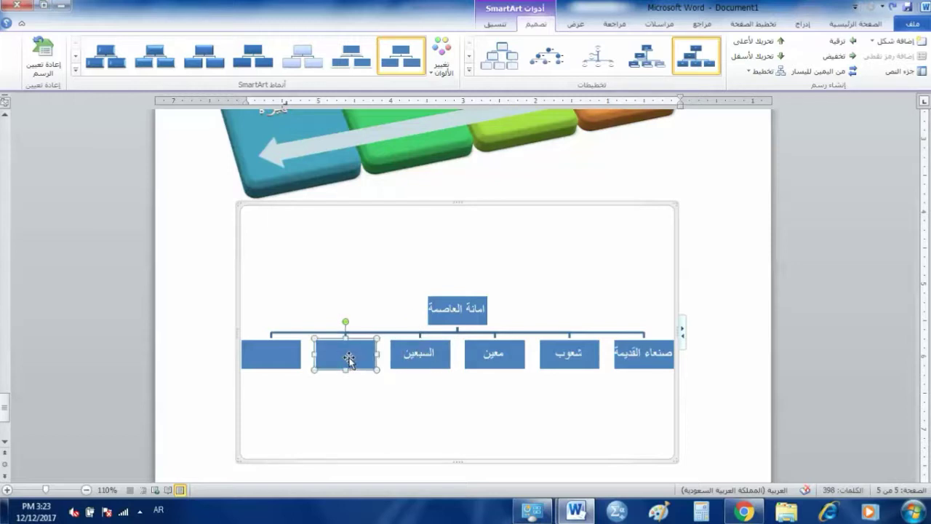
pyautogui.write('الوحدة')
pyautogui.click(270, 358)
pyautogui.write('ال')
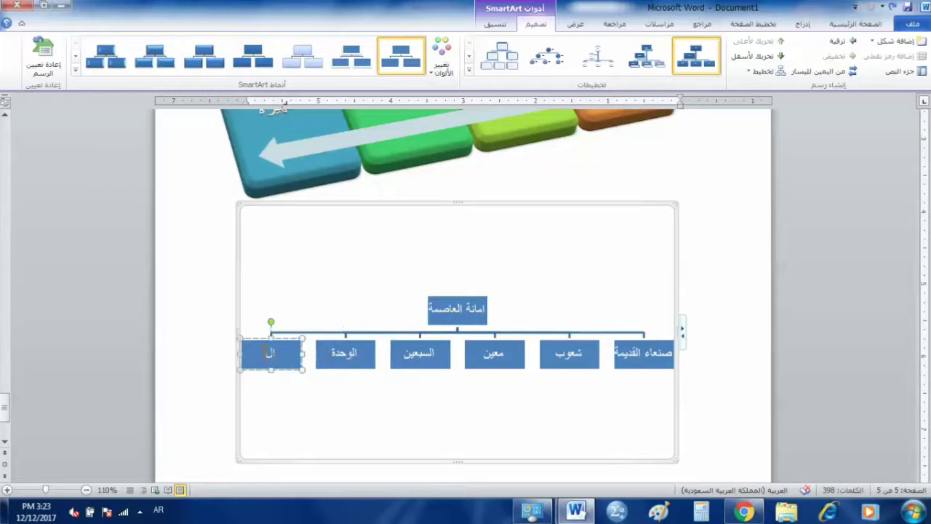
pyautogui.write('اثر')
pyautogui.click(435, 364)
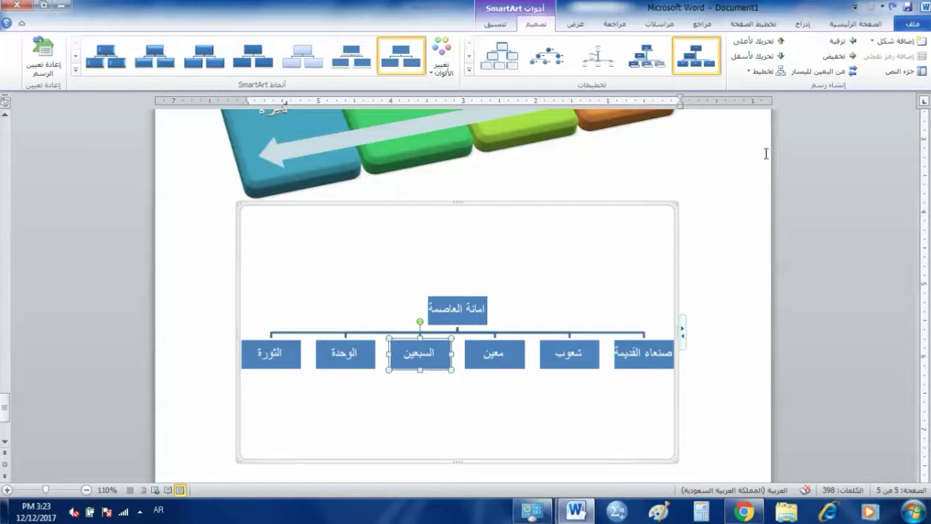
pyautogui.click(871, 43)
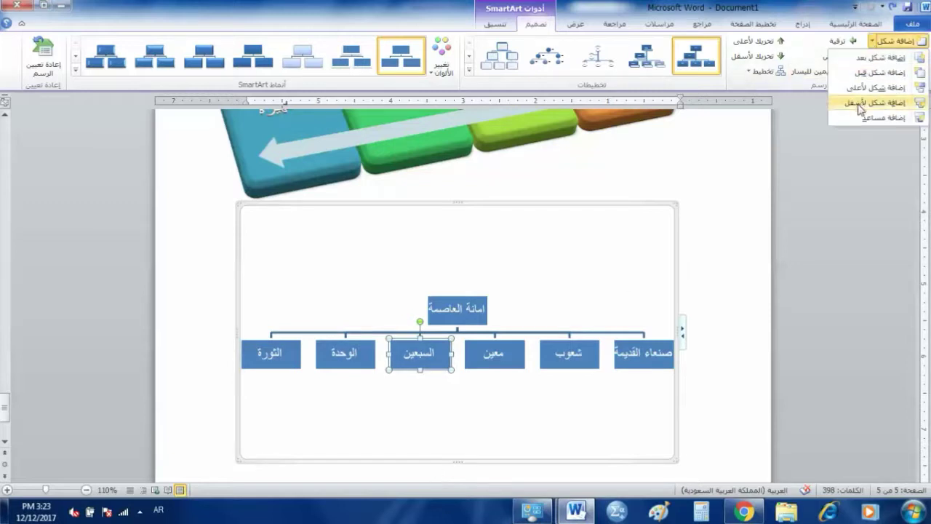
# Step: Add two child boxes under السبعين and label them البنين and البنات
pyautogui.click(862, 103)
pyautogui.click(418, 340)
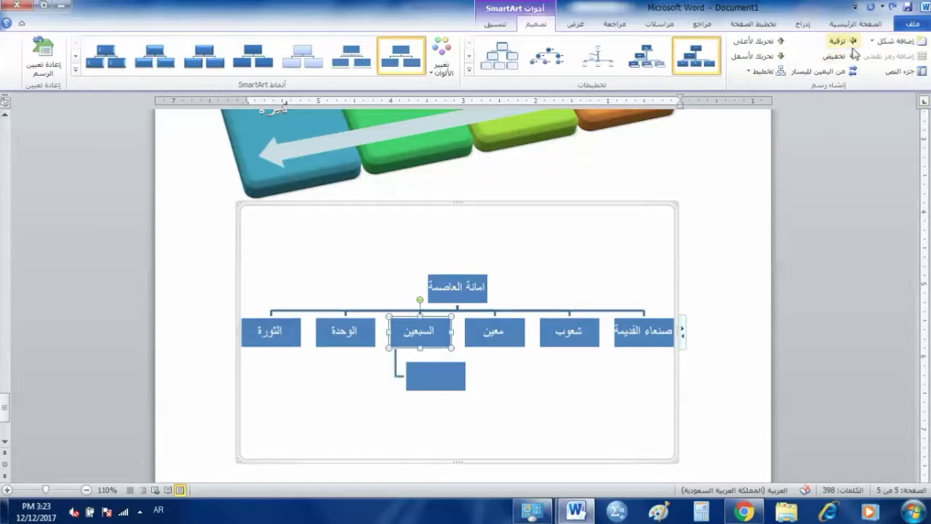
pyautogui.click(879, 44)
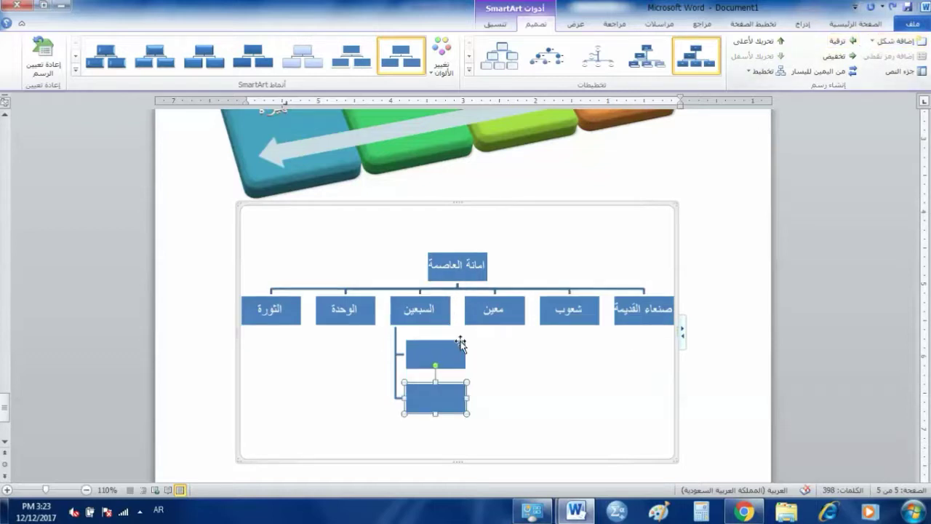
pyautogui.click(427, 354)
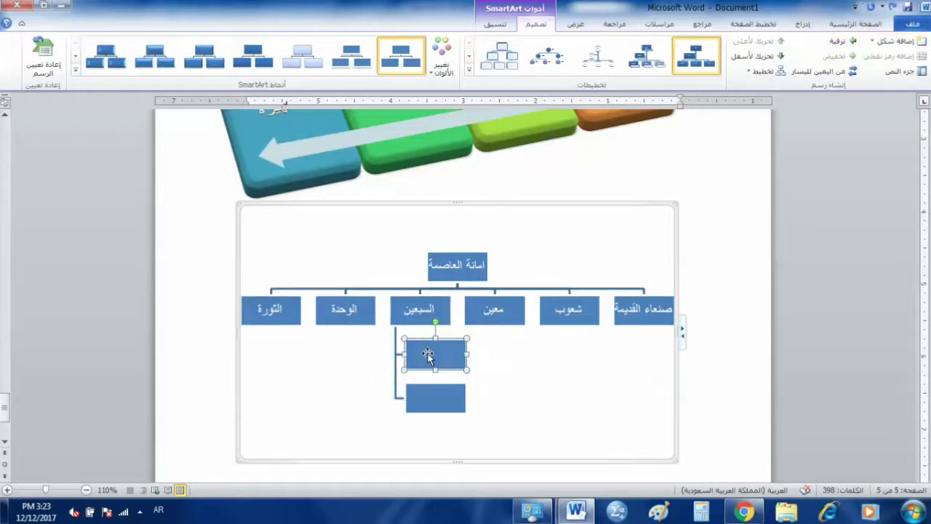
pyautogui.write('الب')
pyautogui.write('دن')
pyautogui.click(433, 390)
pyautogui.write('ال')
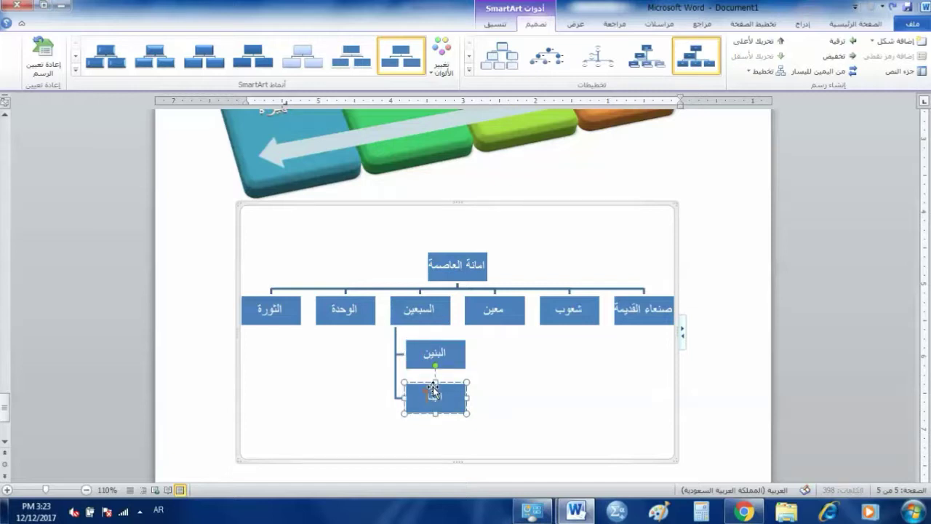
# Step: Add two empty boxes beneath البنين
pyautogui.click(426, 366)
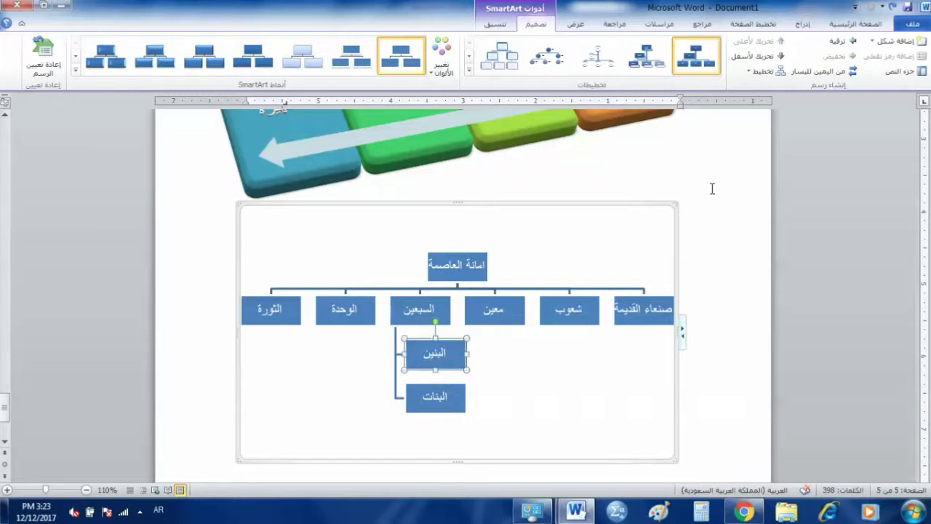
pyautogui.click(873, 41)
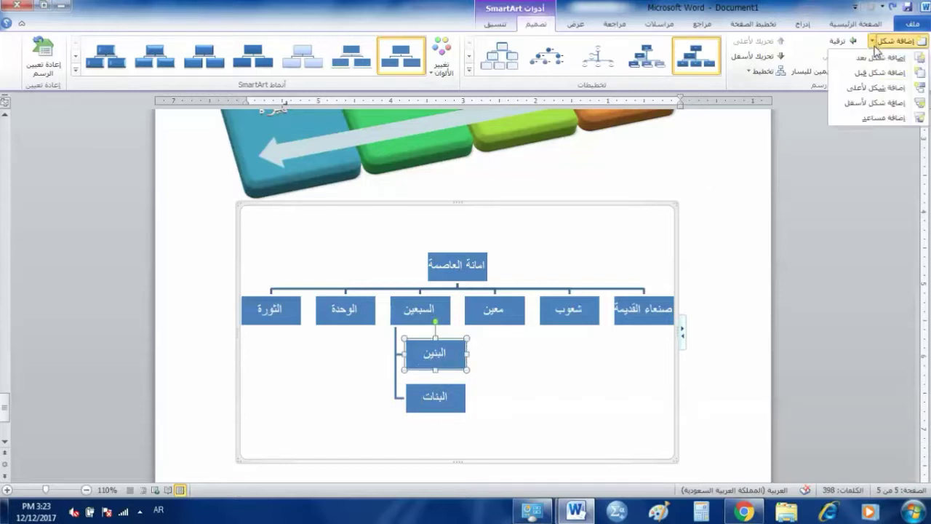
pyautogui.click(870, 102)
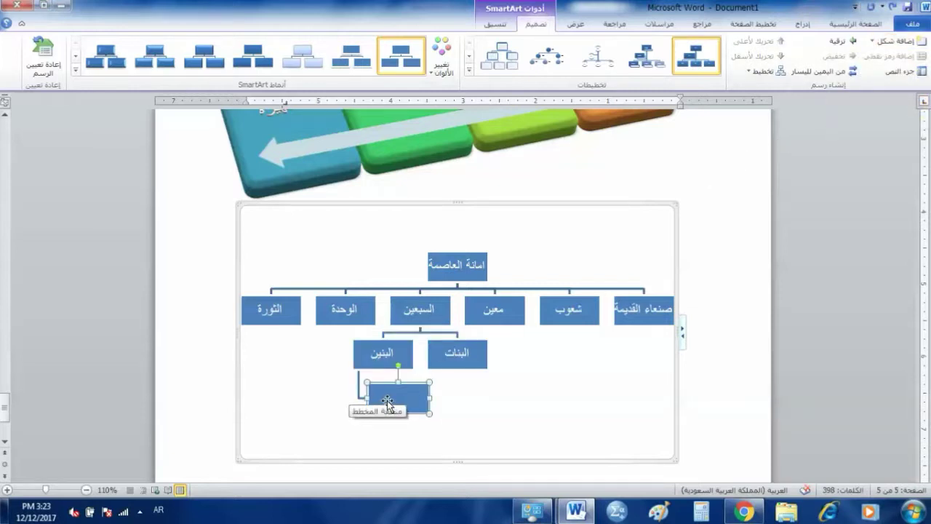
pyautogui.click(384, 360)
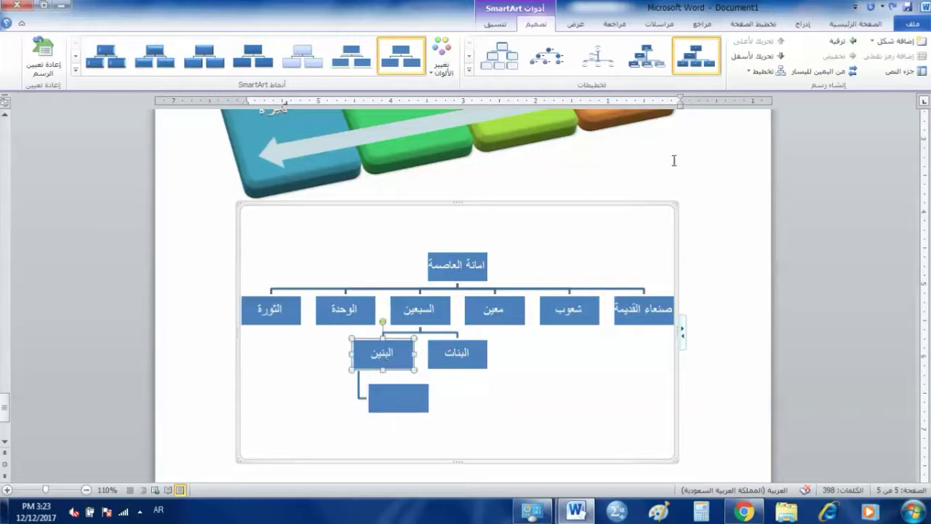
pyautogui.click(873, 41)
pyautogui.click(866, 103)
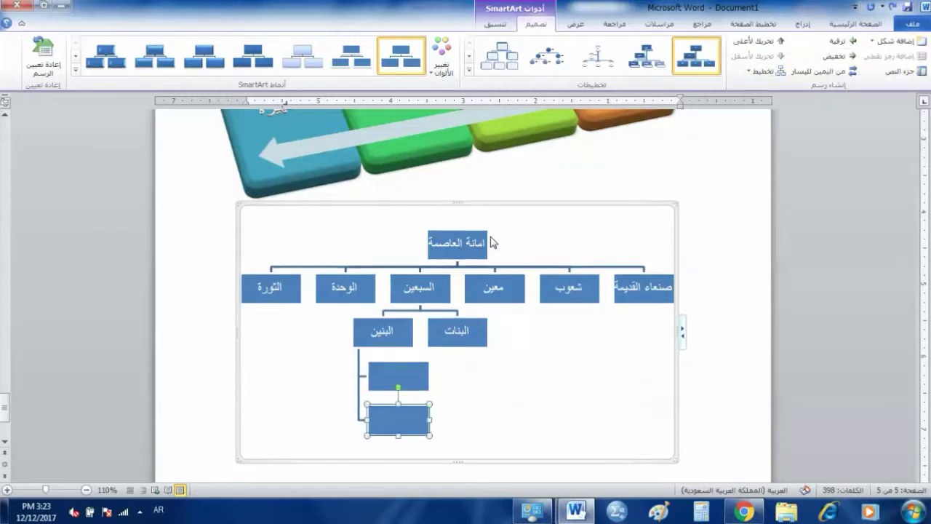
pyautogui.click(511, 206)
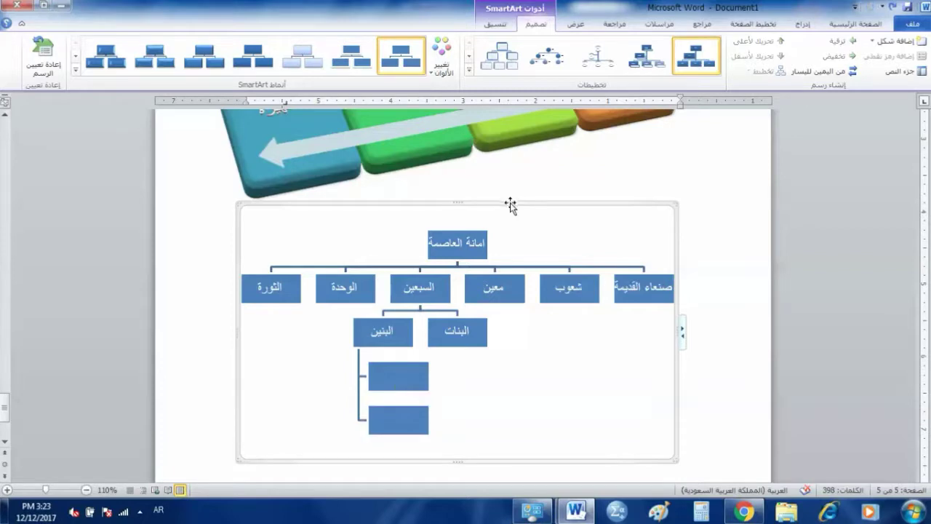
# Step: Apply a Colorful scheme to the org chart and try two 3-D SmartArt styles
pyautogui.click(444, 65)
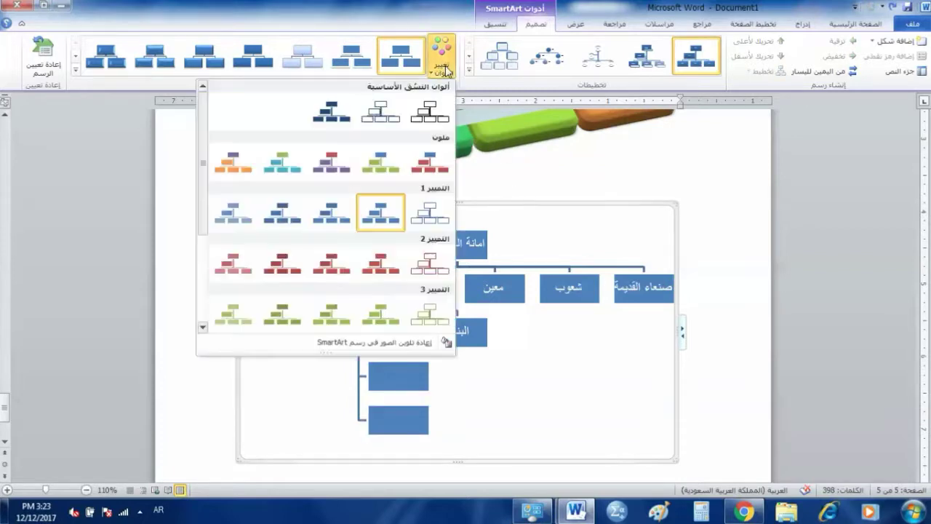
pyautogui.click(381, 162)
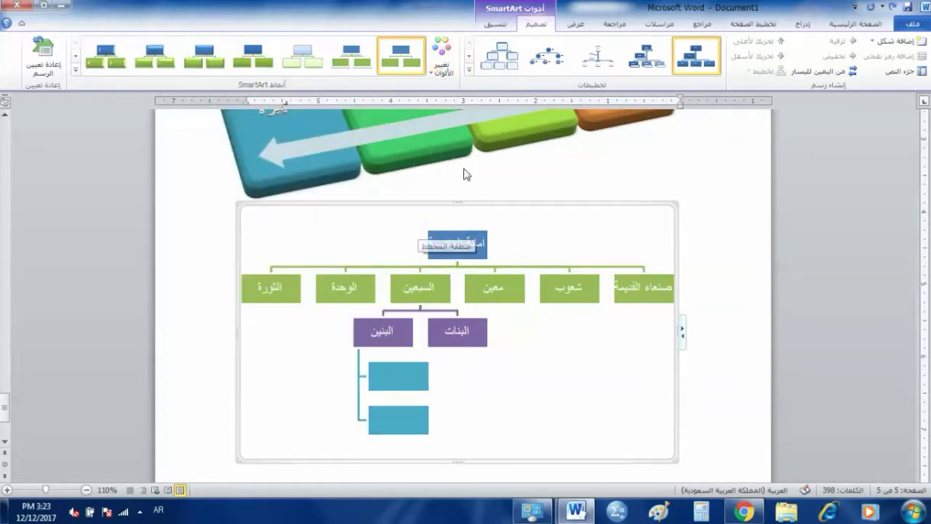
pyautogui.click(76, 73)
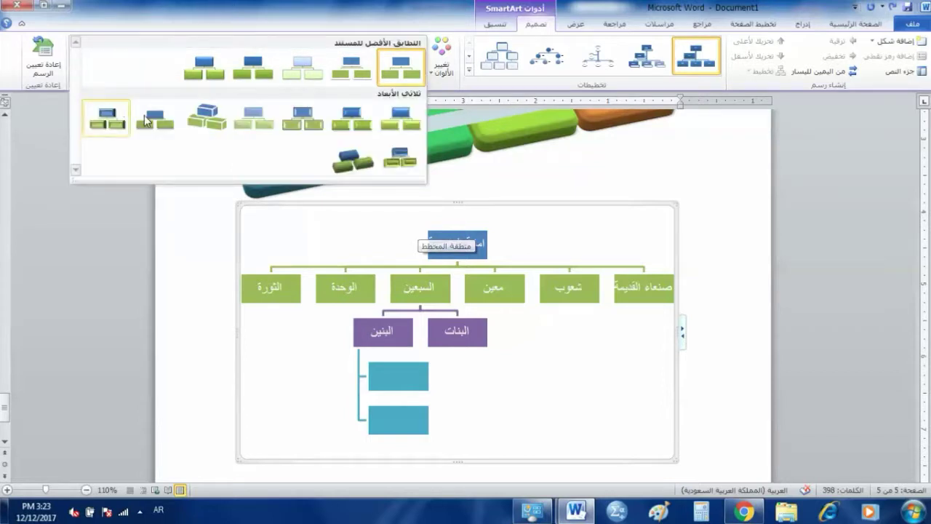
pyautogui.click(401, 120)
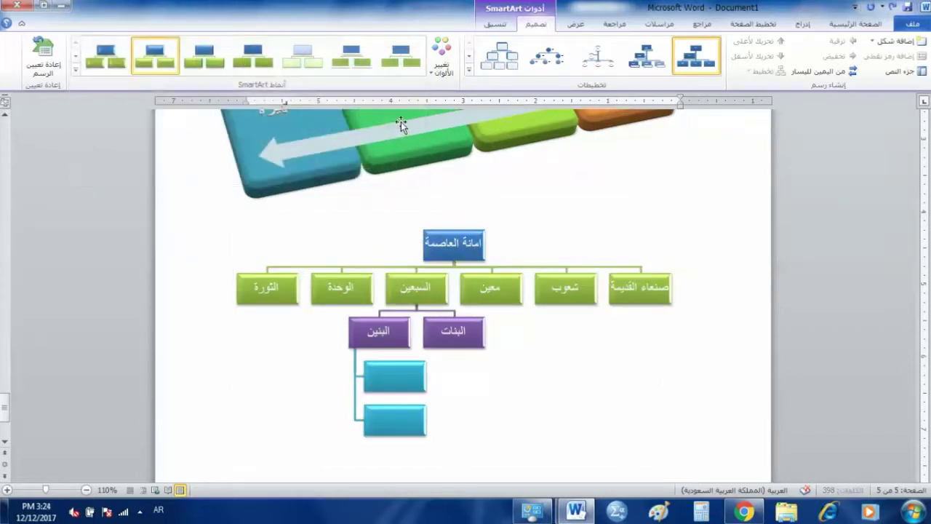
pyautogui.click(77, 71)
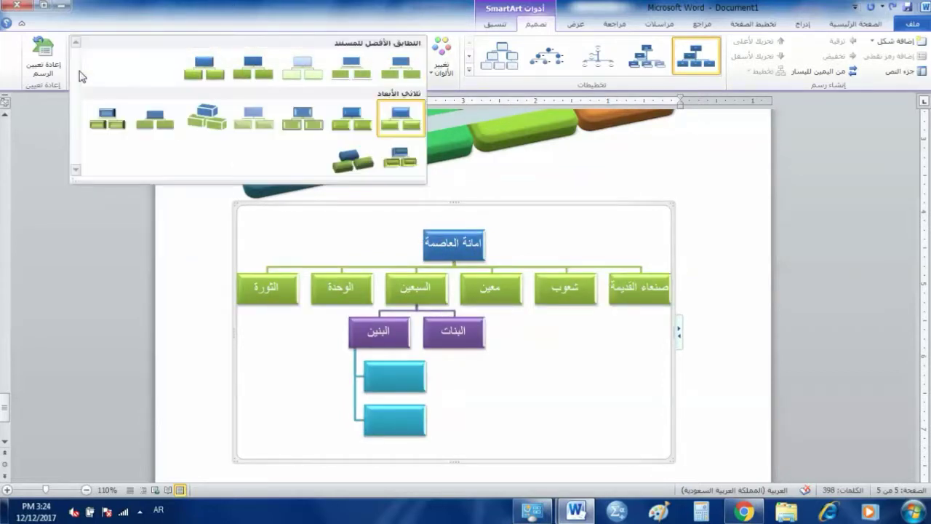
pyautogui.click(209, 120)
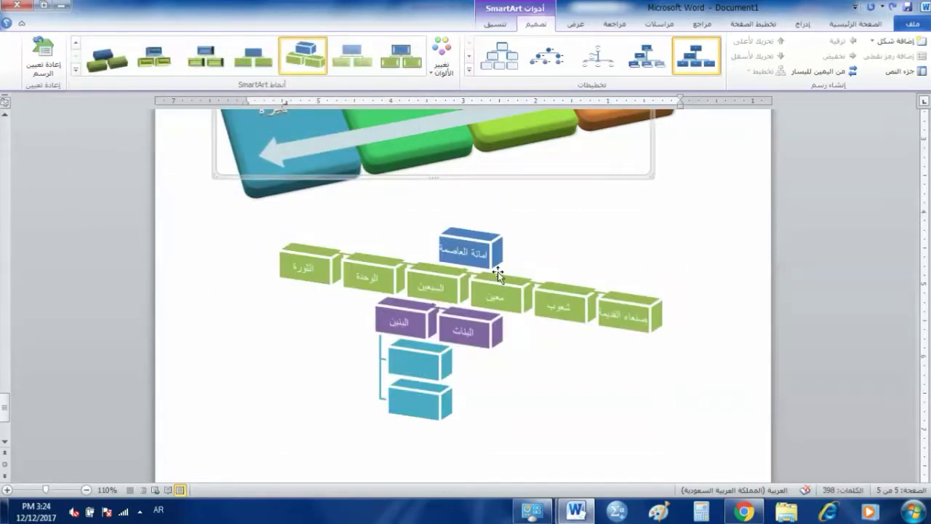
# Step: Switch the org chart to the first flat SmartArt style
pyautogui.click(492, 251)
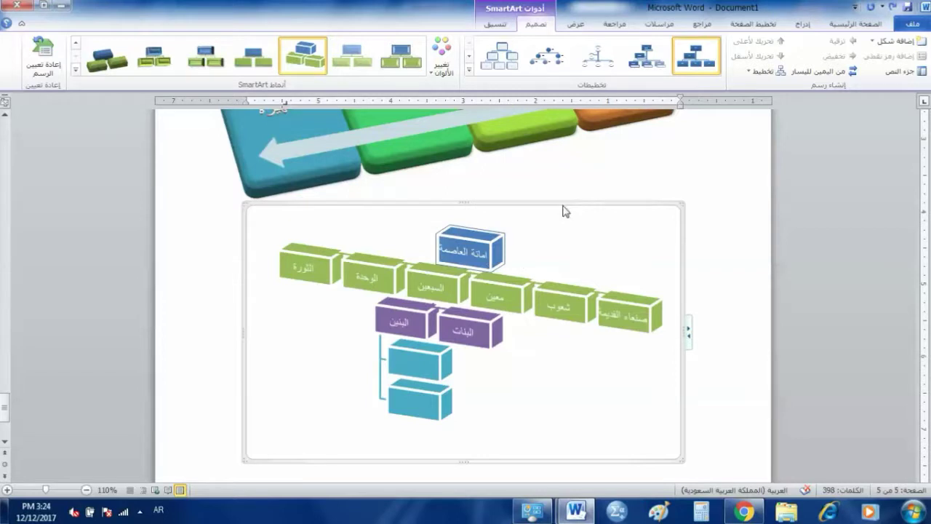
pyautogui.click(401, 57)
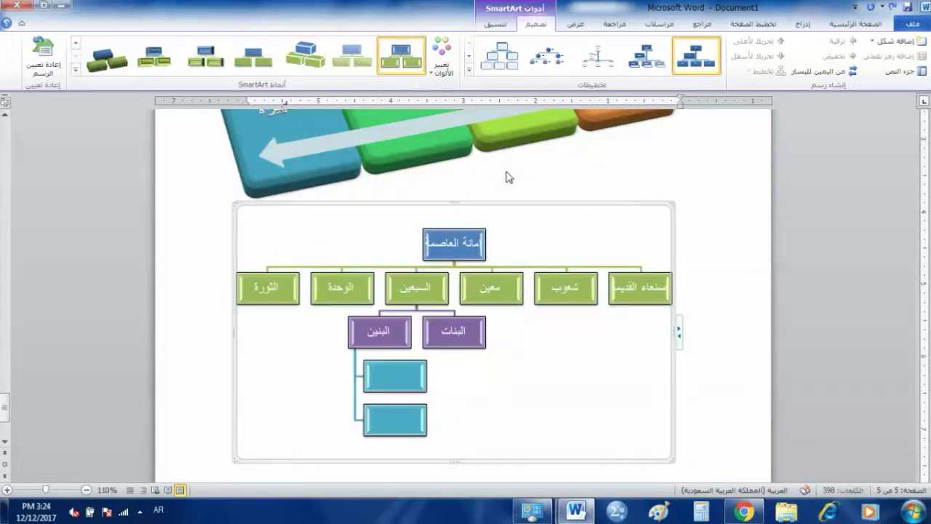
pyautogui.click(75, 42)
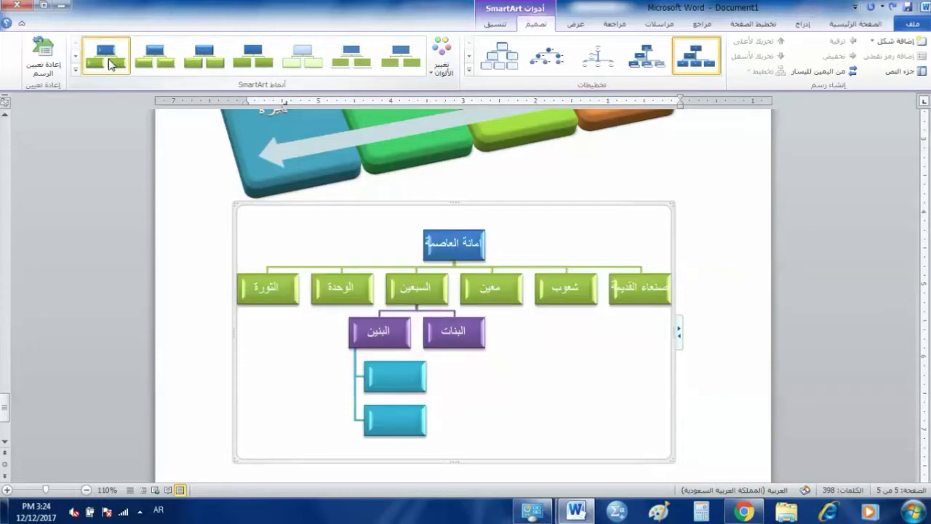
pyautogui.click(118, 64)
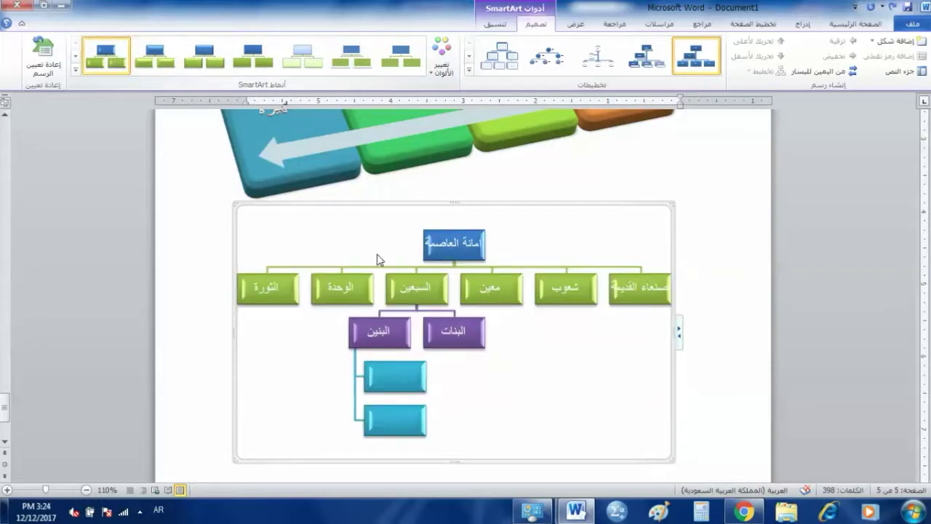
# Step: Fill the upper empty box under البنين with solid red
pyautogui.click(398, 379)
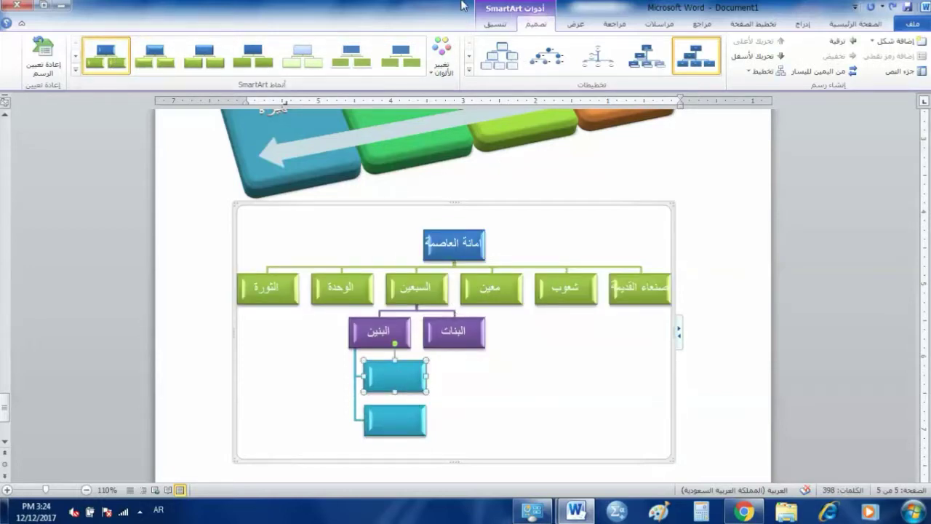
pyautogui.click(495, 24)
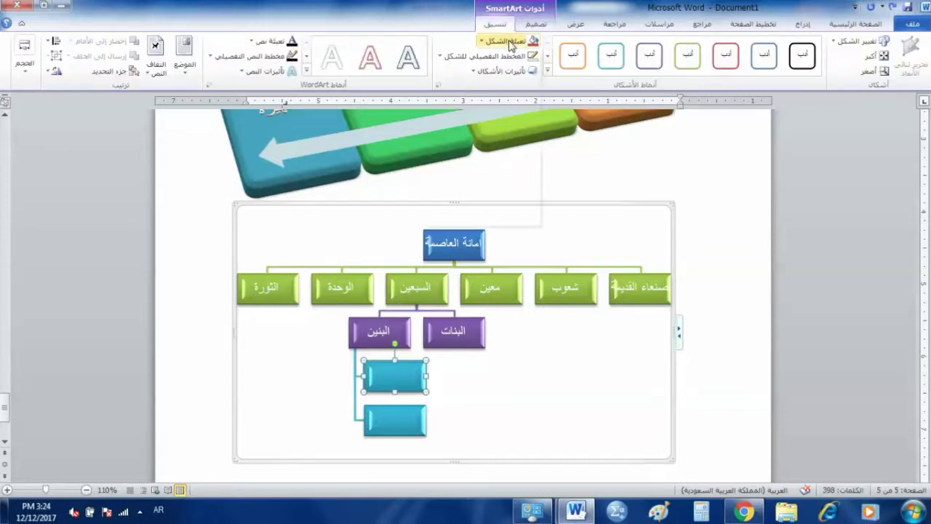
pyautogui.click(512, 42)
pyautogui.click(522, 141)
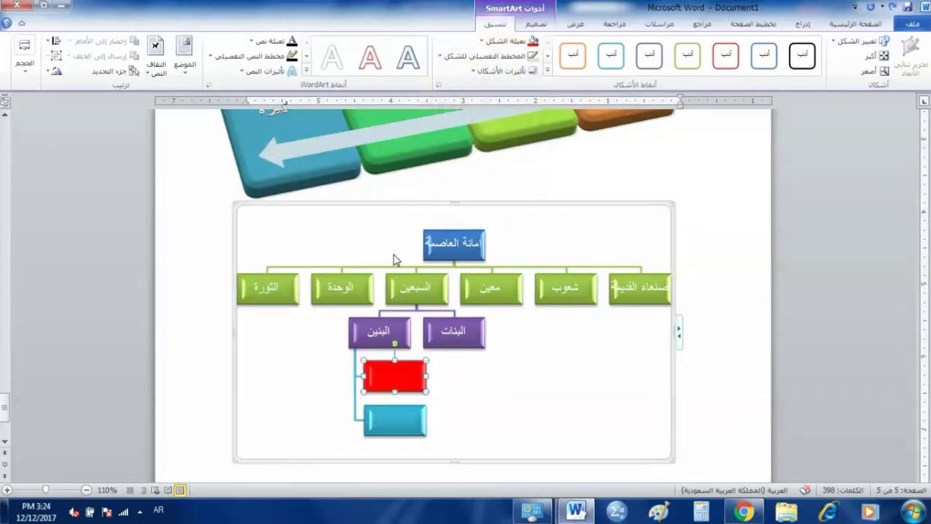
pyautogui.click(643, 240)
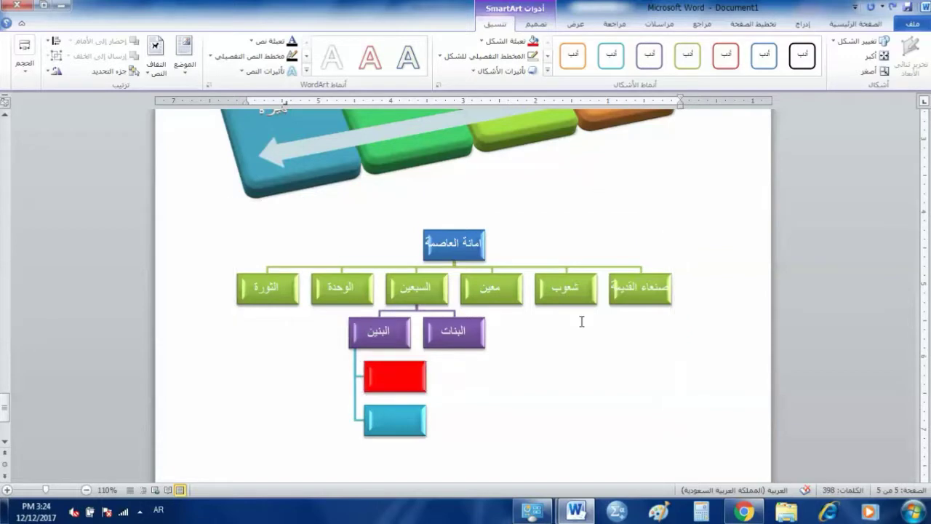
pyautogui.scroll(5, 572, 345)
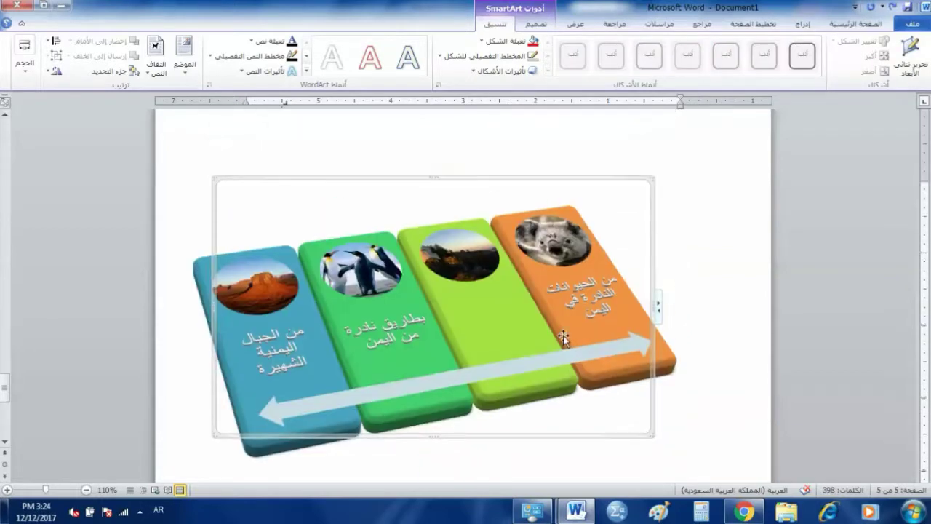
pyautogui.scroll(-4, 564, 339)
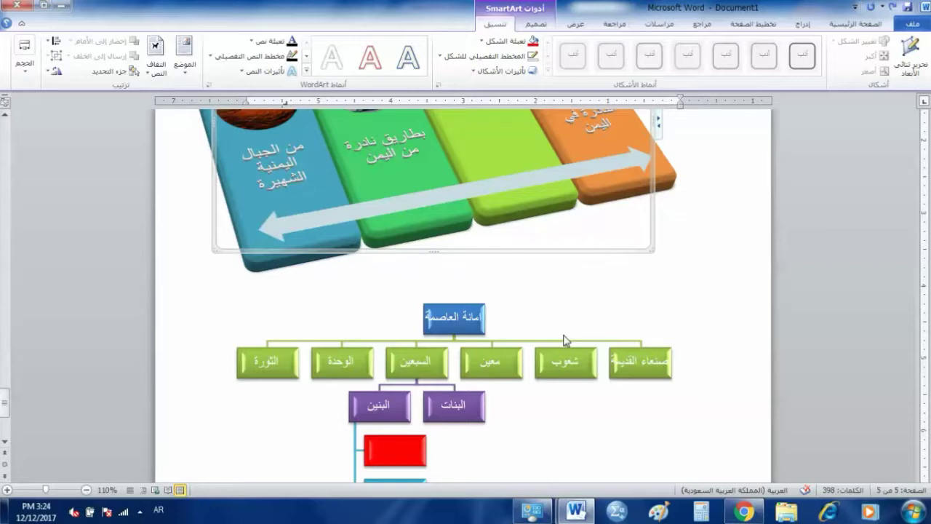
pyautogui.scroll(-2, 551, 341)
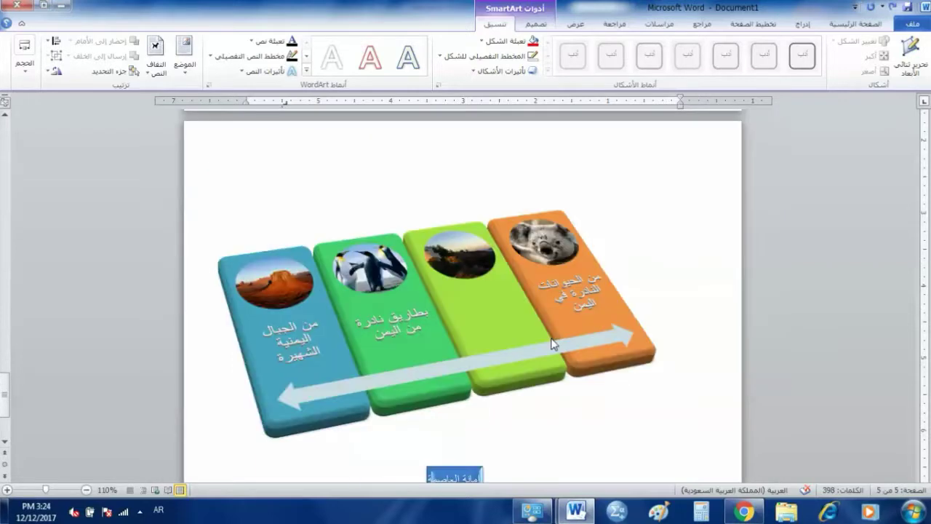
pyautogui.scroll(-2, 553, 344)
pyautogui.scroll(3, 402, 388)
pyautogui.scroll(3, 409, 389)
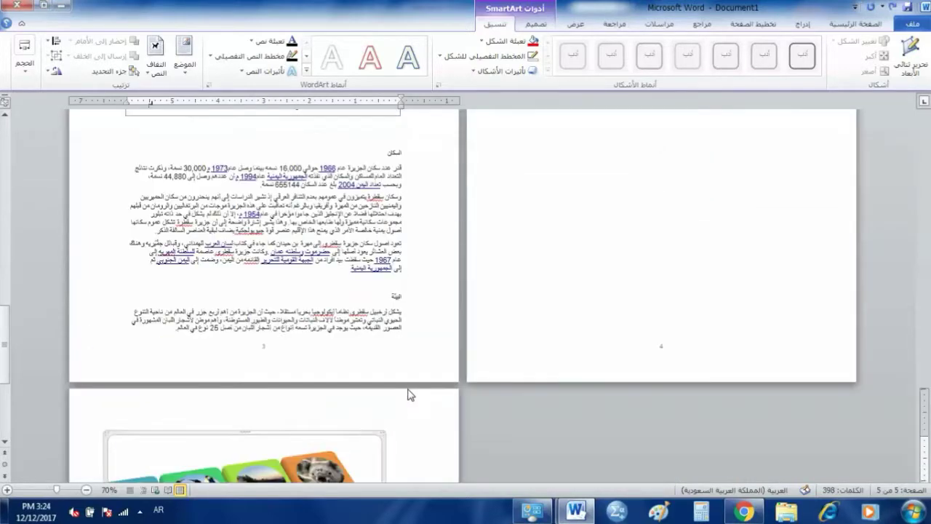
pyautogui.scroll(3, 408, 387)
pyautogui.scroll(3, 409, 387)
pyautogui.scroll(-3, 408, 387)
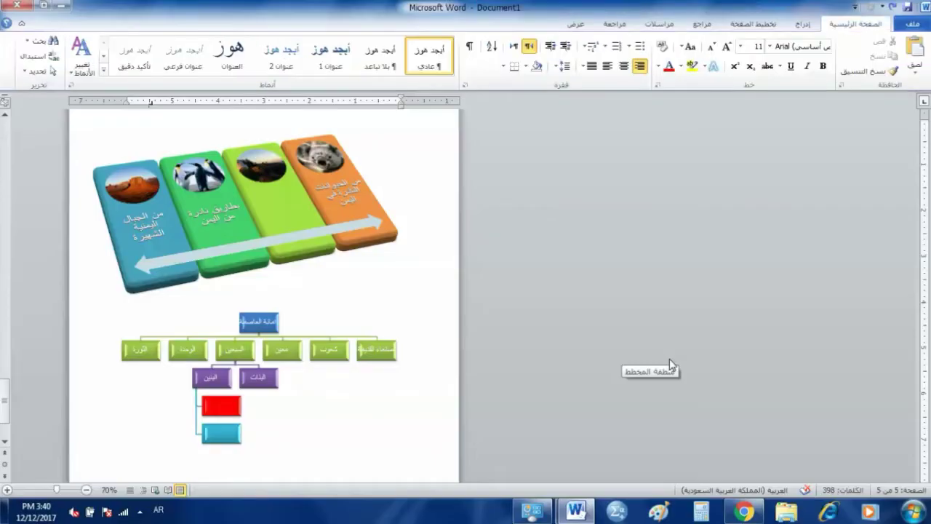
# Step: Start a blank sixth page after the diagrams with Ctrl+Enter, ready to insert content
pyautogui.hotkey('ctrl', 'Return')
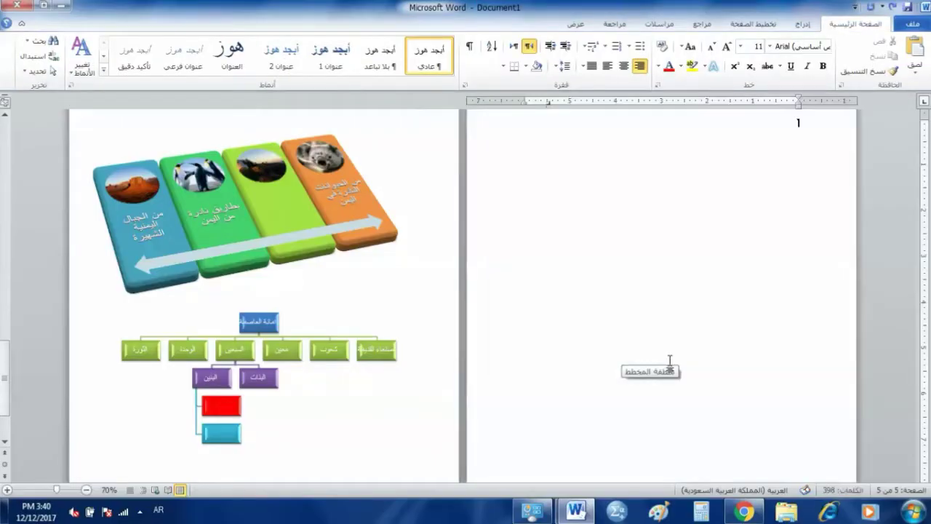
pyautogui.keyDown('ctrl'); pyautogui.scroll(3, 811, 264); pyautogui.keyUp('ctrl')
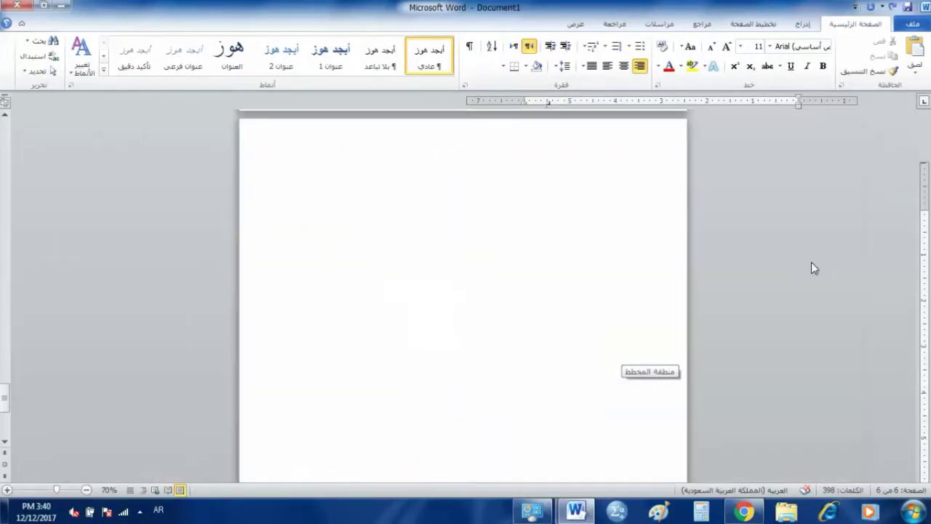
pyautogui.keyDown('ctrl'); pyautogui.scroll(1, 812, 268); pyautogui.keyUp('ctrl')
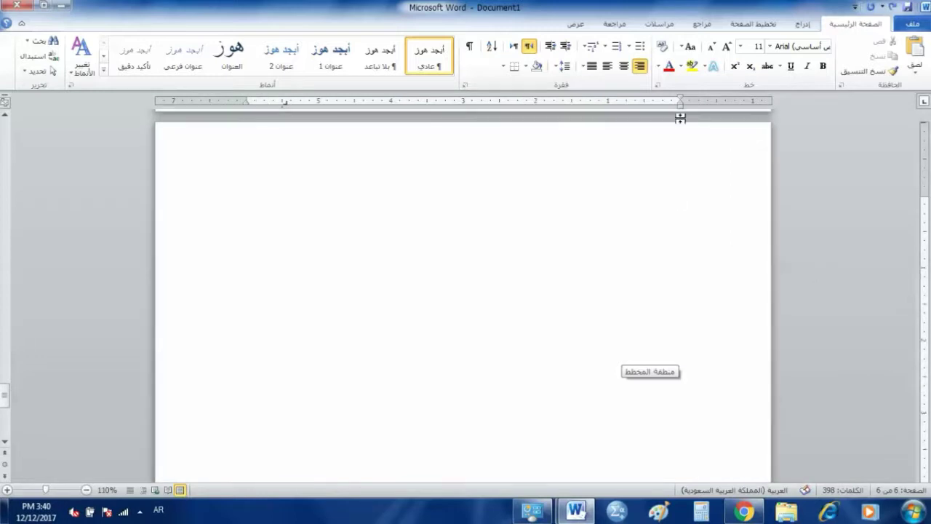
pyautogui.click(800, 24)
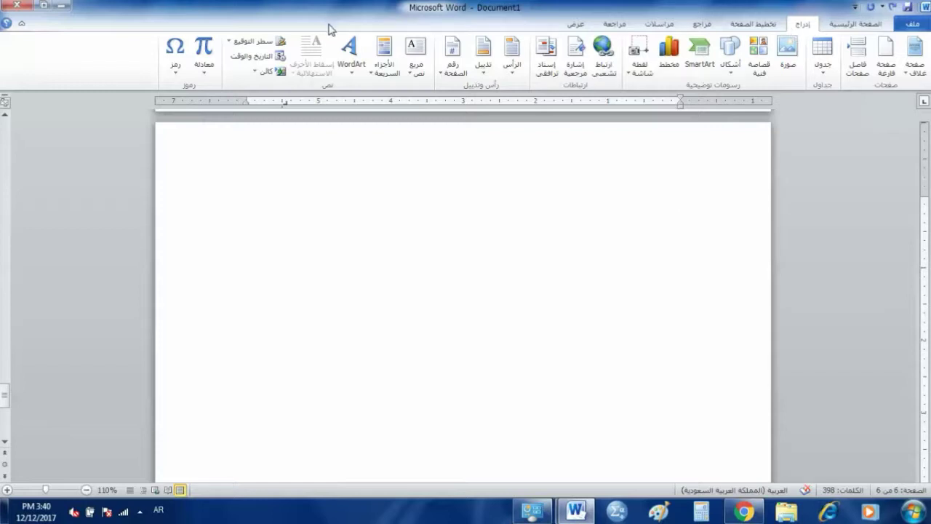
# Step: Insert a new equation containing a radical-with-degree template on the blank page
pyautogui.click(211, 72)
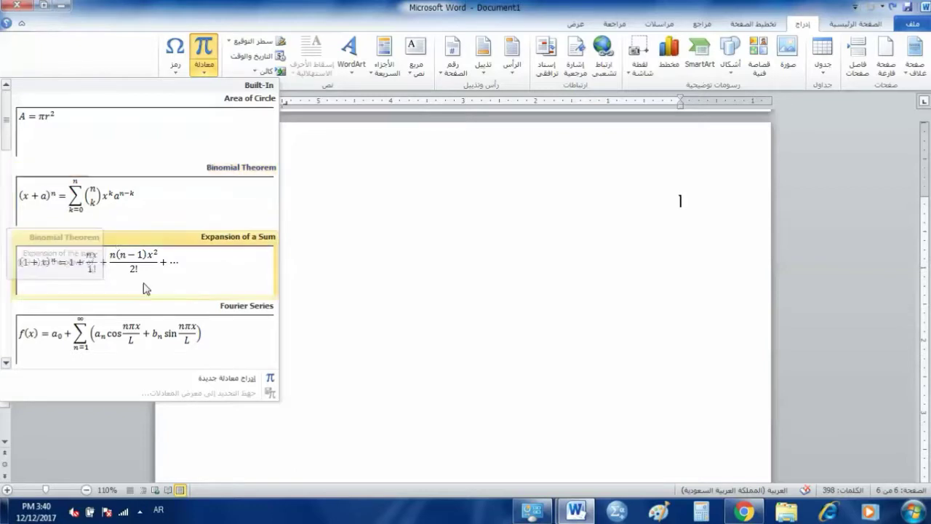
pyautogui.click(211, 381)
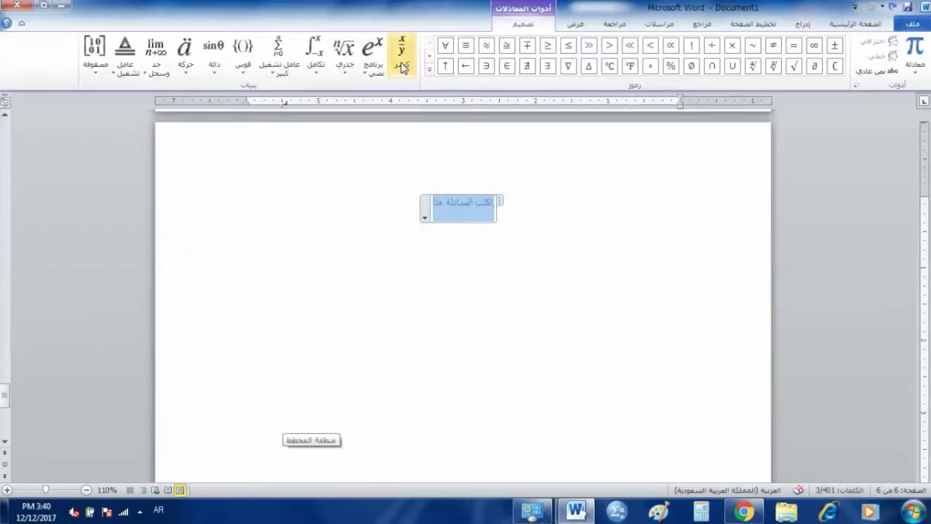
pyautogui.click(347, 73)
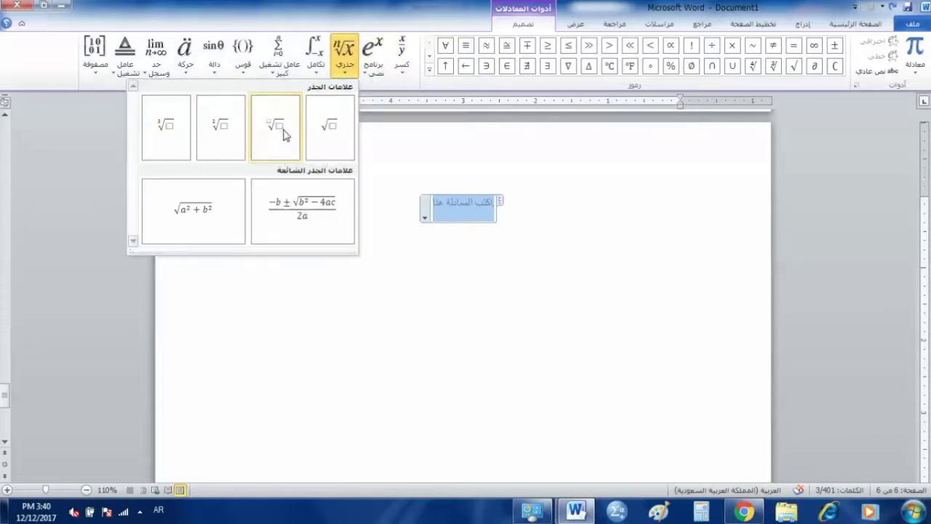
pyautogui.click(287, 136)
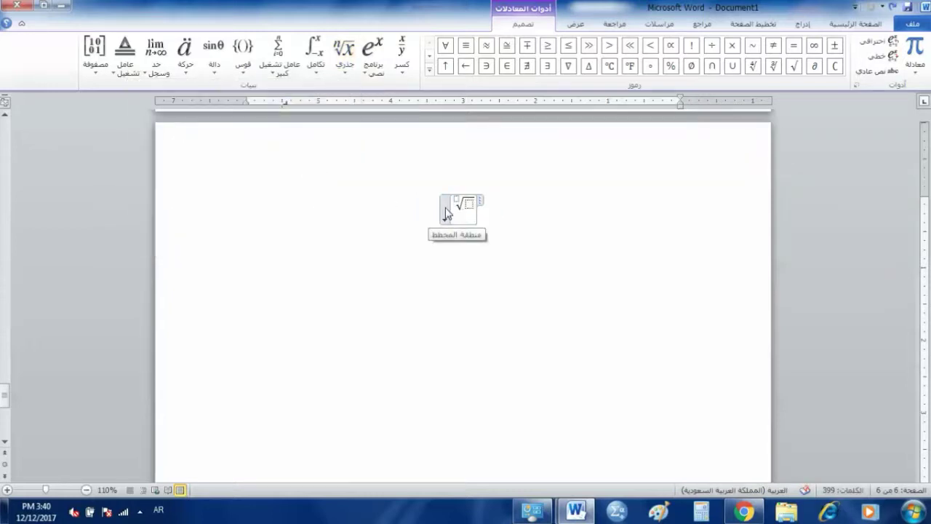
pyautogui.keyDown('ctrl'); pyautogui.scroll(7, 462, 216); pyautogui.keyUp('ctrl')
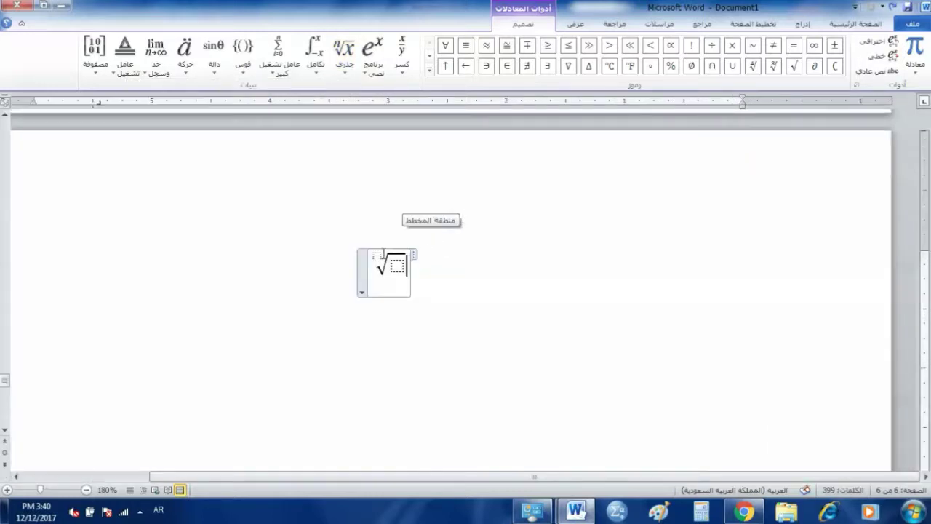
# Step: Set the root degree to 4 and place a stacked fraction under the radical
pyautogui.click(376, 257)
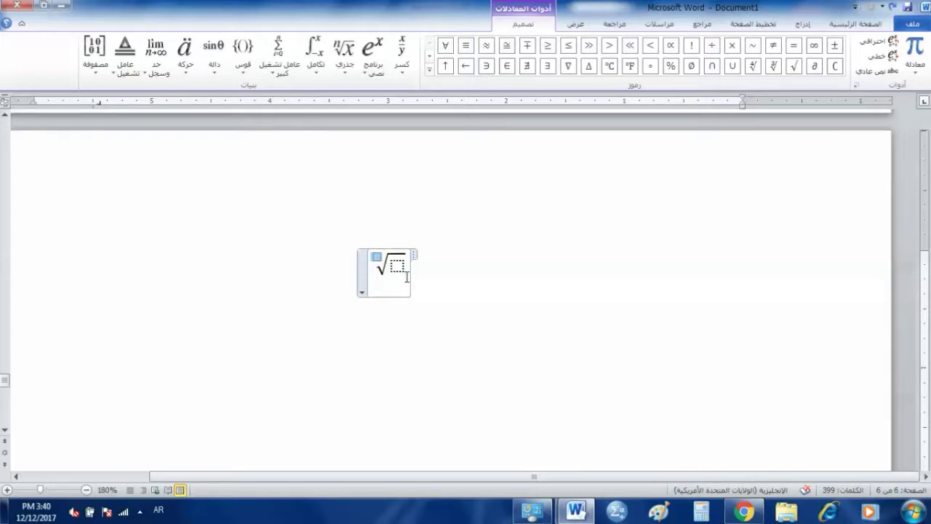
pyautogui.write('4')
pyautogui.press('Right')
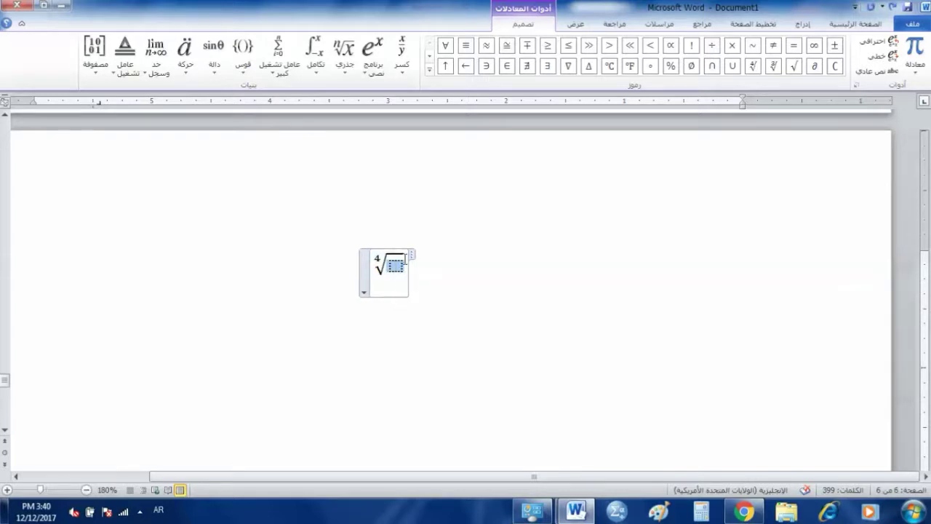
pyautogui.click(401, 52)
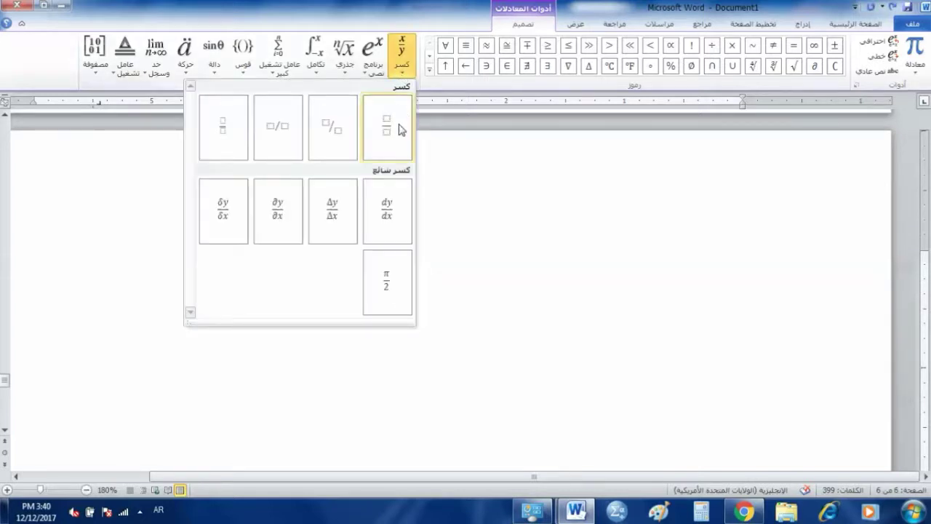
pyautogui.click(388, 131)
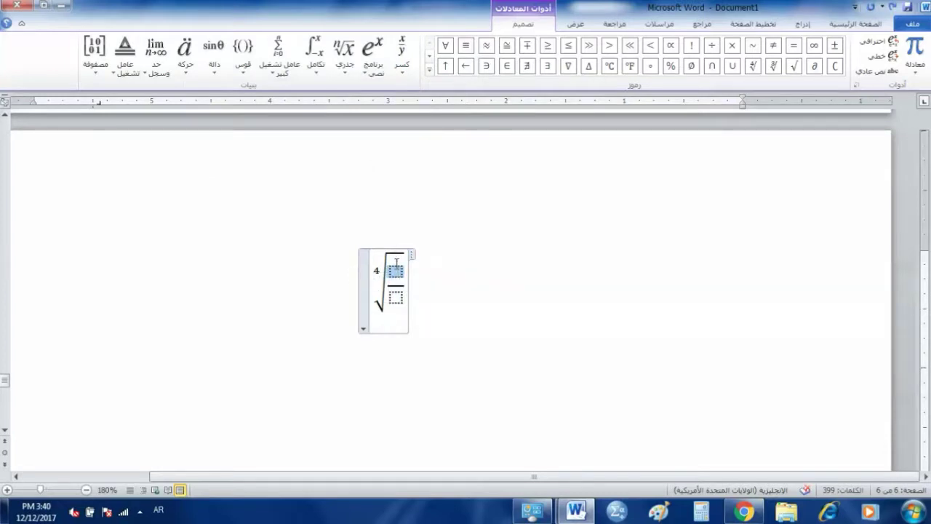
# Step: Put an integral with limits in the numerator, upper limit 3
pyautogui.click(317, 73)
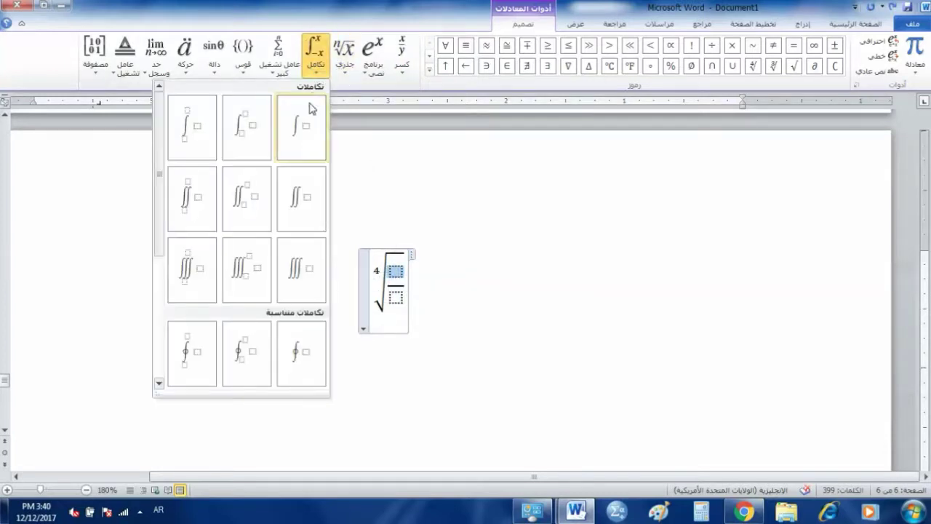
pyautogui.click(193, 137)
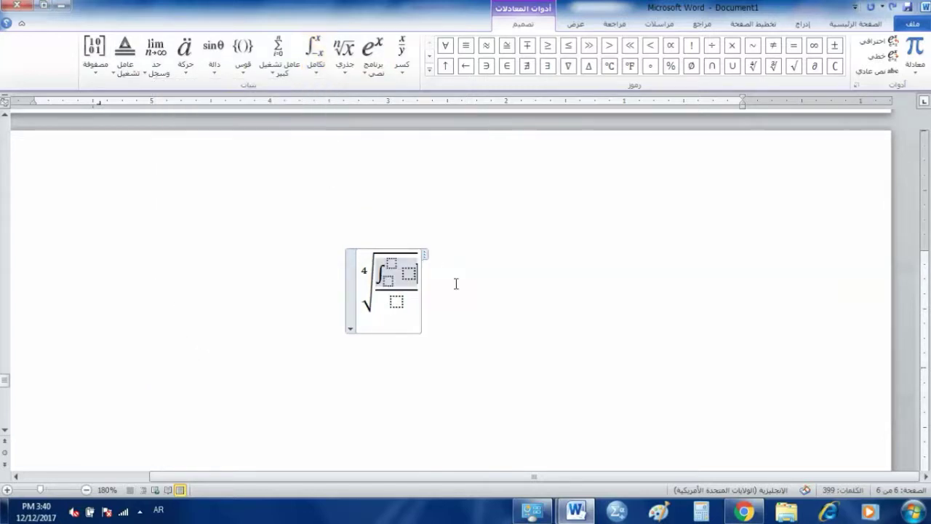
pyautogui.write('3')
pyautogui.click(389, 280)
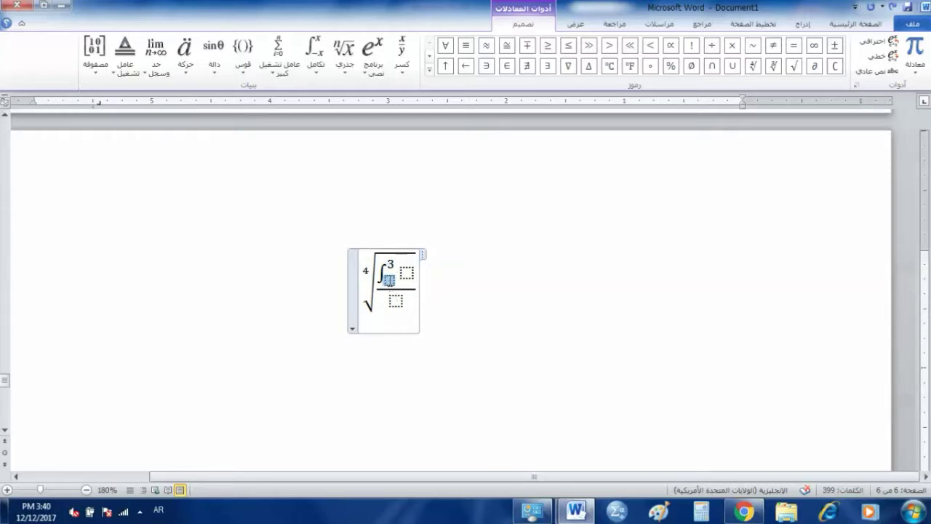
# Step: Put a stacked fraction 25/5 in the integral's lower limit
pyautogui.click(402, 55)
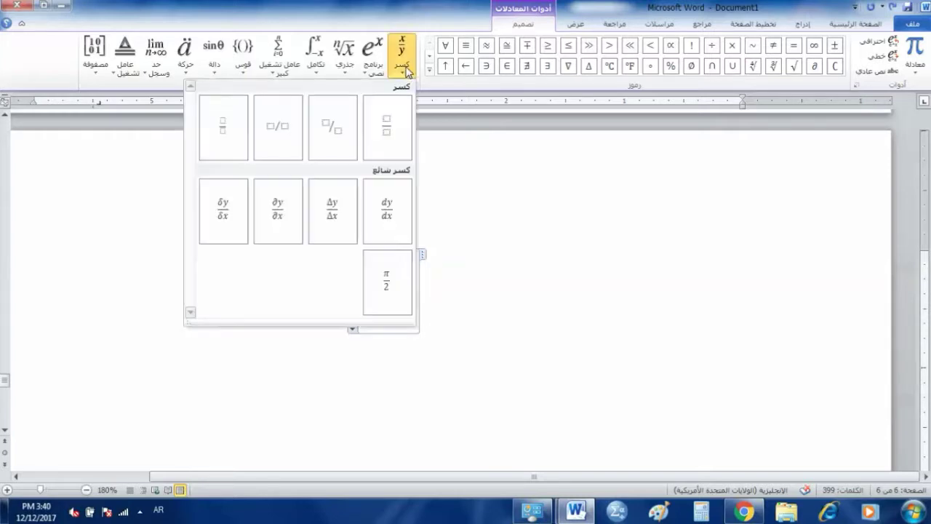
pyautogui.click(395, 132)
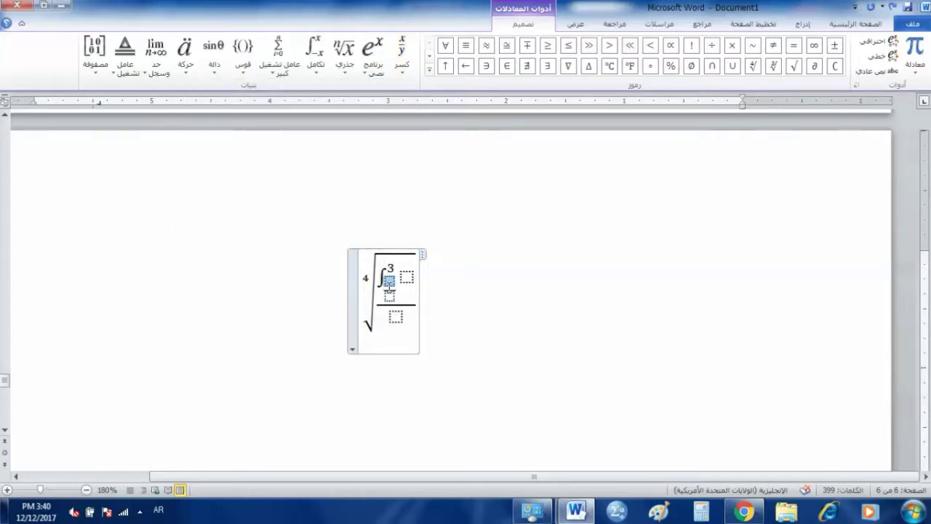
pyautogui.write('25')
pyautogui.click(390, 296)
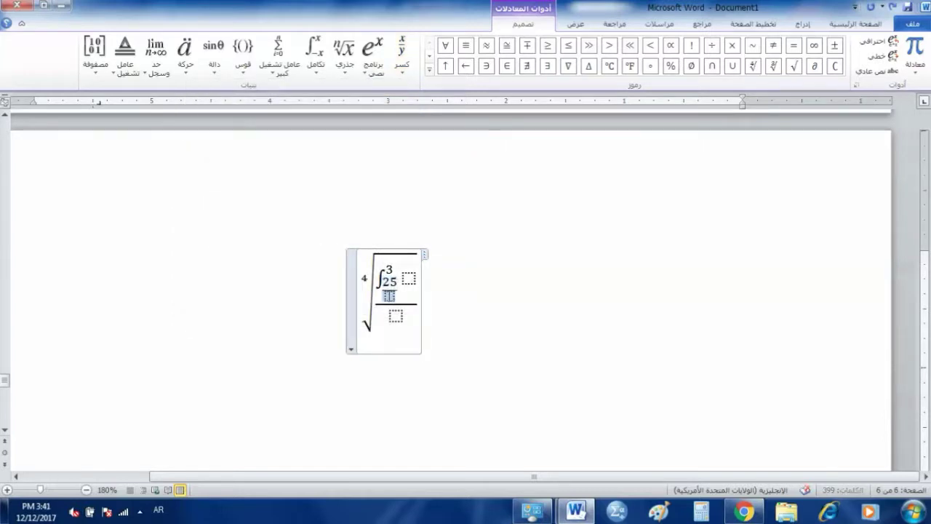
pyautogui.write('5')
# Step: Add dx as the integrand, fill the outer denominator with 25, and finish the equation
pyautogui.press('Right')
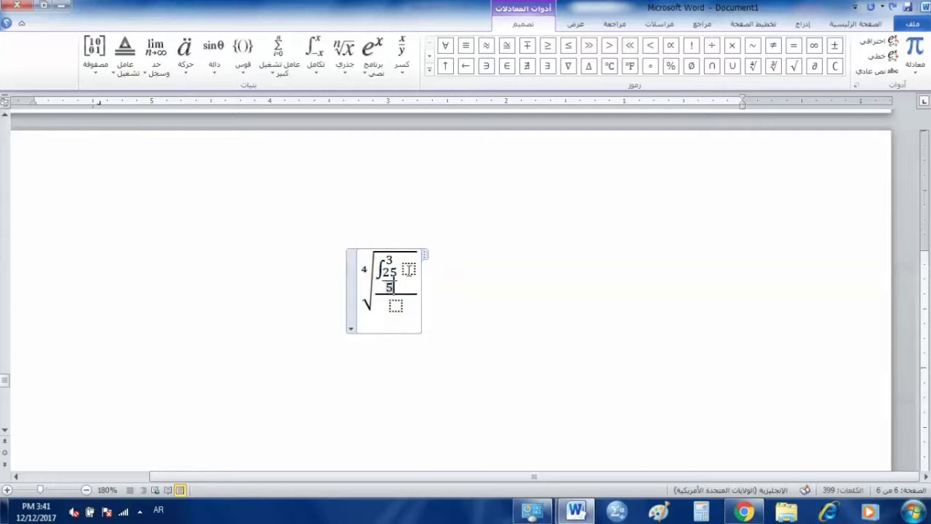
pyautogui.press('Right')
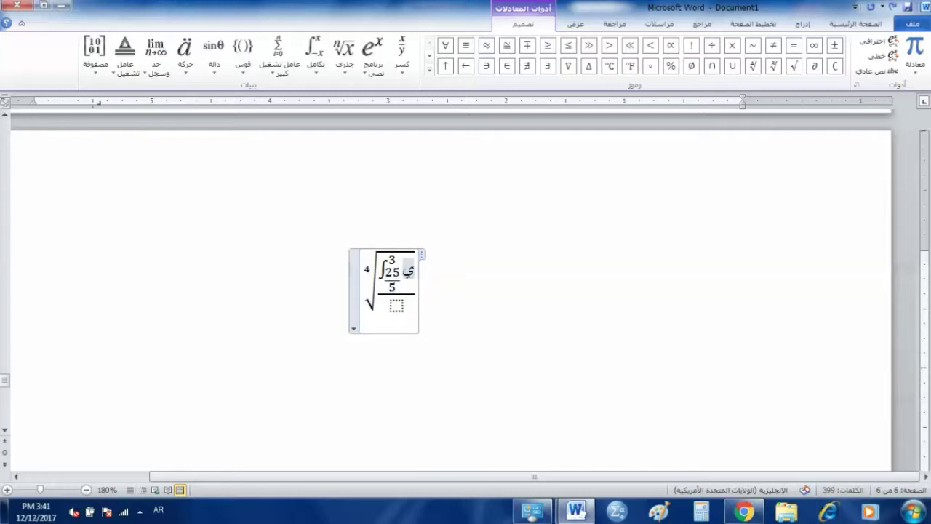
pyautogui.hotkey('alt', 'shift')
pyautogui.write('dx')
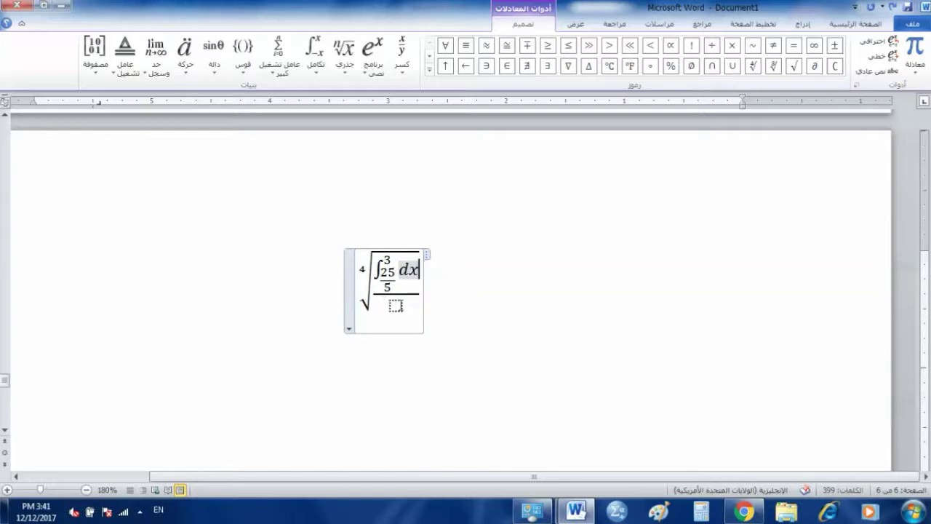
pyautogui.click(394, 306)
pyautogui.write('25')
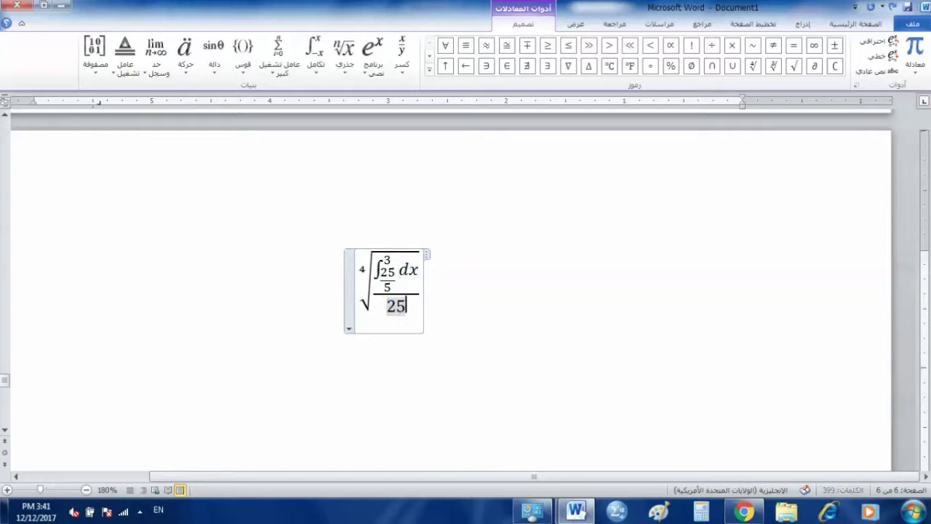
pyautogui.click(399, 368)
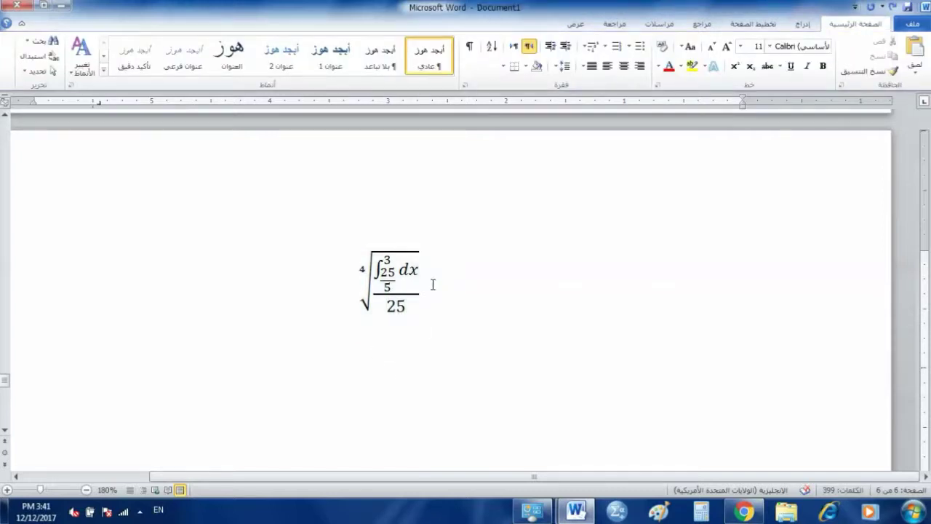
# Step: Set a right-aligned typing point below the equation and switch input to Arabic
pyautogui.scroll(-1, 436, 291)
pyautogui.doubleClick(627, 327)
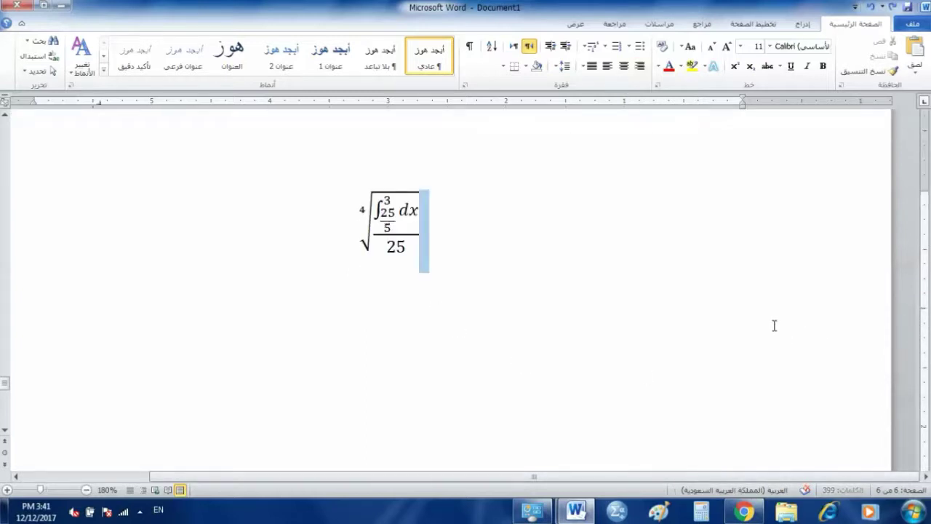
pyautogui.doubleClick(732, 347)
pyautogui.doubleClick(748, 381)
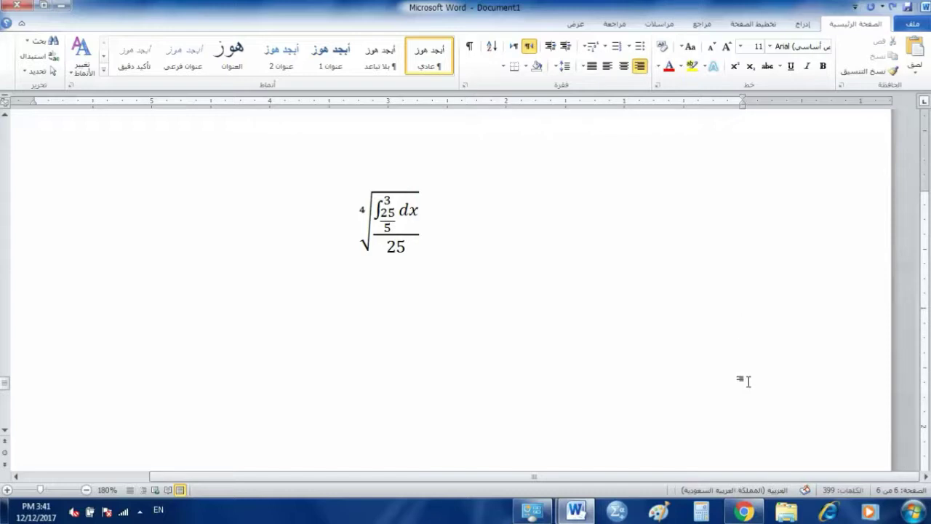
pyautogui.hotkey('alt', 'shift')
# Step: Insert the ¥ symbol and enlarge it with Ctrl+Shift+>
pyautogui.click(802, 23)
pyautogui.click(173, 76)
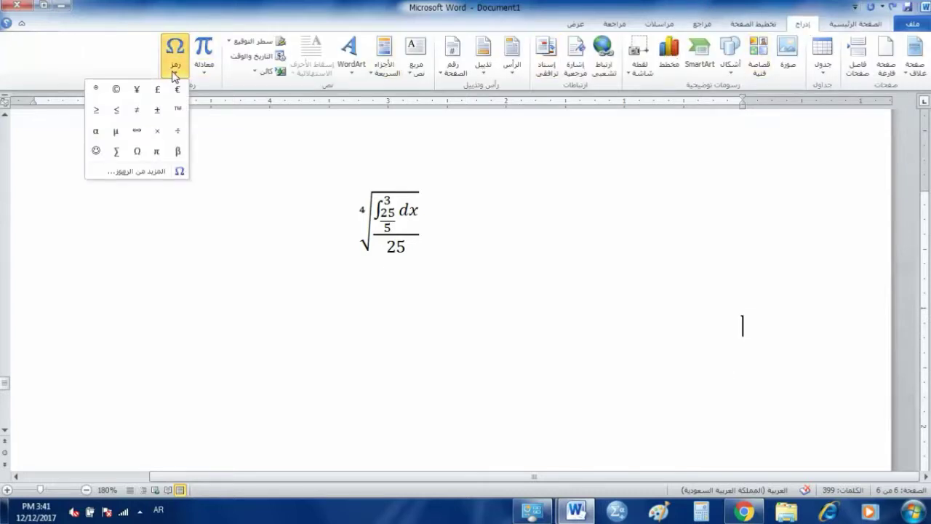
pyautogui.click(137, 88)
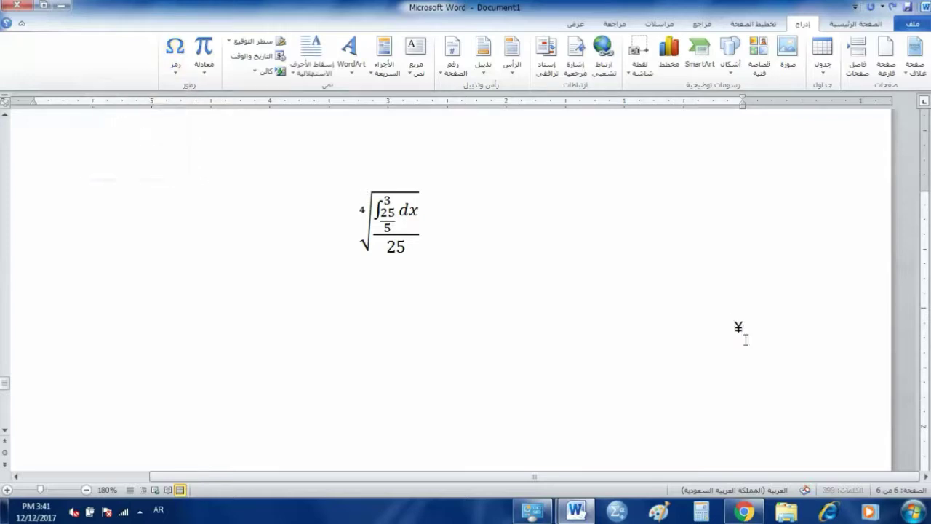
pyautogui.moveTo(749, 328); pyautogui.dragTo(725, 329)
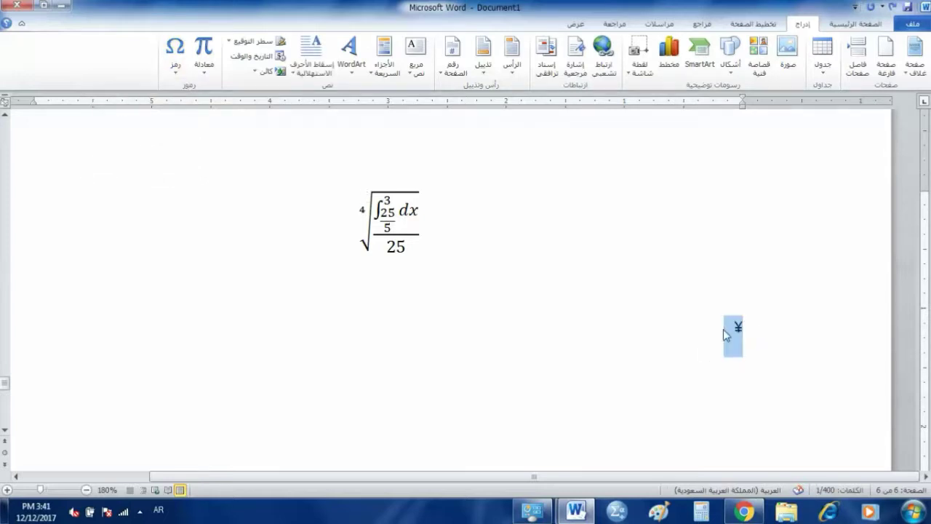
pyautogui.hotkey('ctrl', 'shift', '.')
pyautogui.hotkey('ctrl', 'shift', '.')
pyautogui.hotkey('ctrl', 'shift', '.')
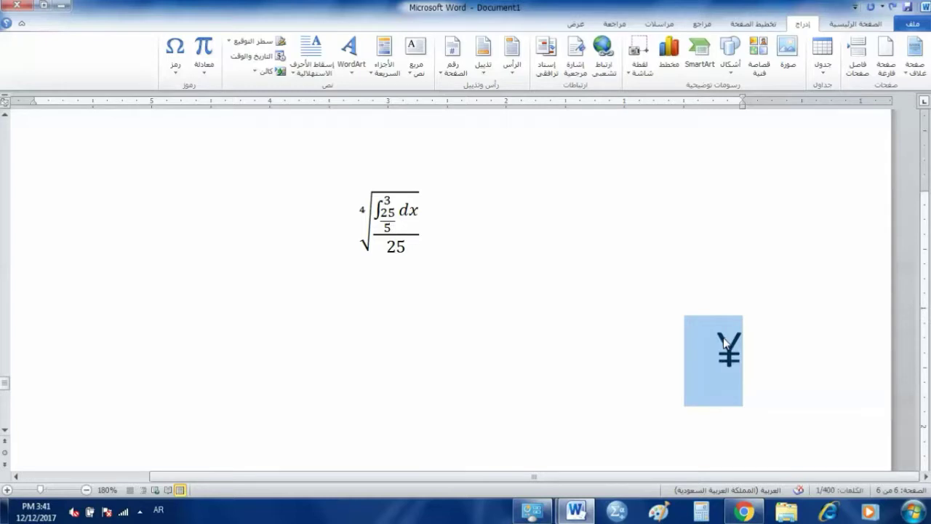
pyautogui.click(724, 342)
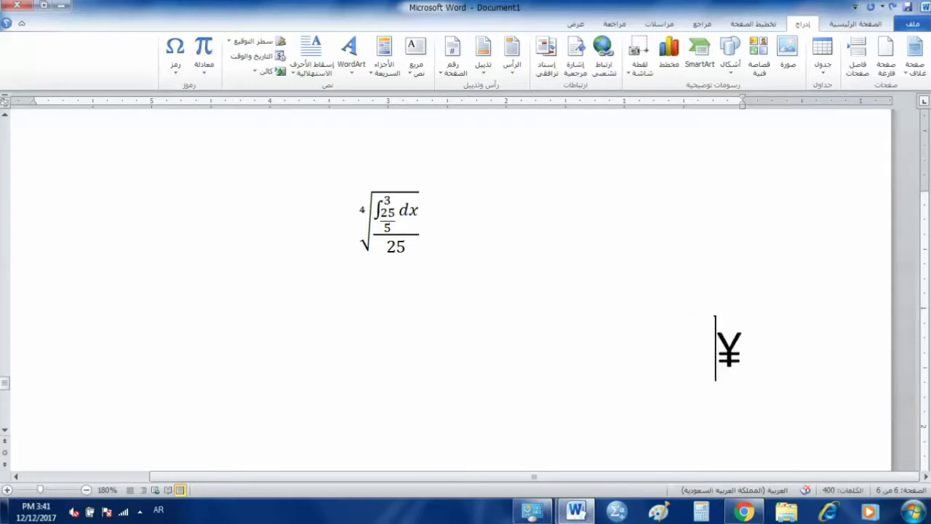
# Step: Add ®, ☺ and © beside the ¥, then start a new line
pyautogui.click(175, 55)
pyautogui.click(95, 88)
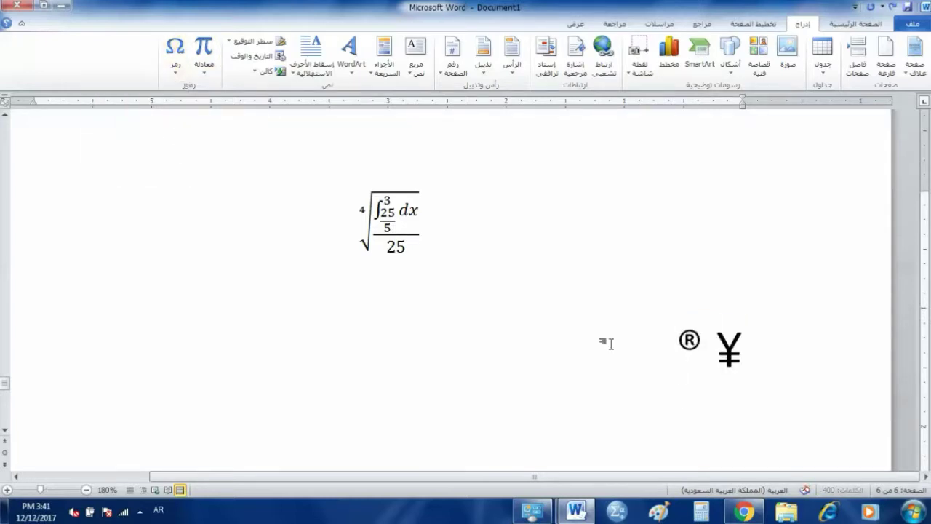
pyautogui.click(174, 64)
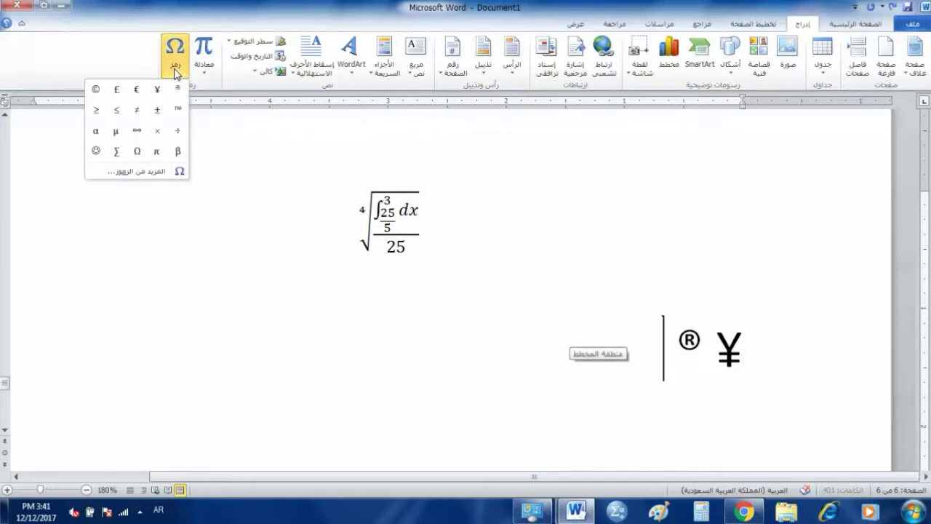
pyautogui.click(95, 151)
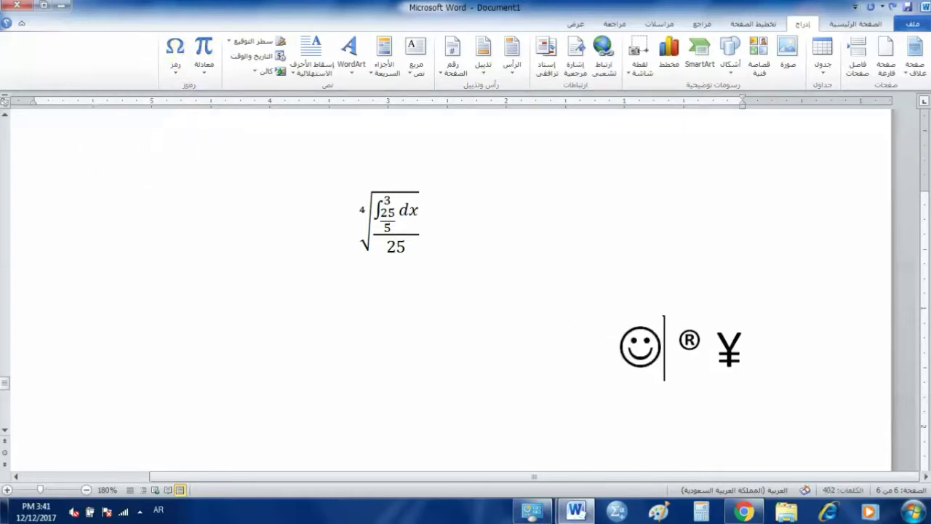
pyautogui.click(175, 64)
pyautogui.click(179, 111)
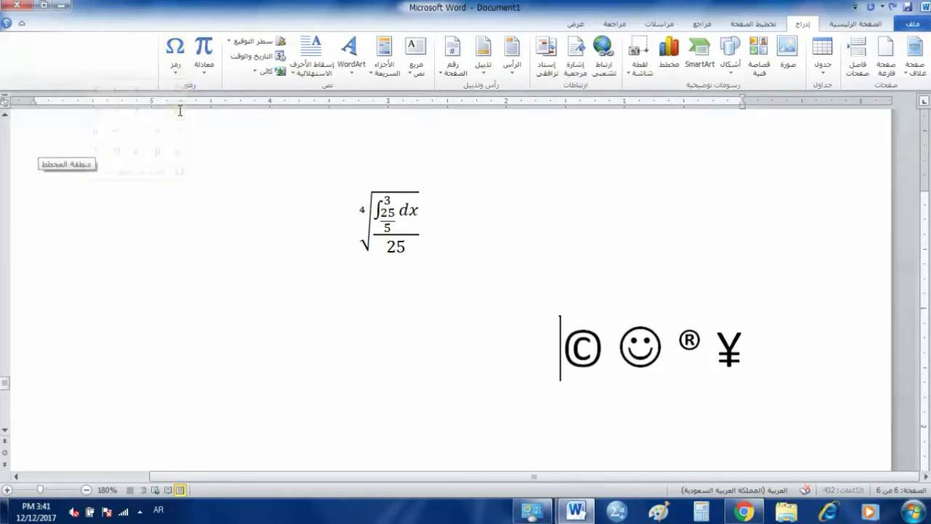
pyautogui.click(524, 357)
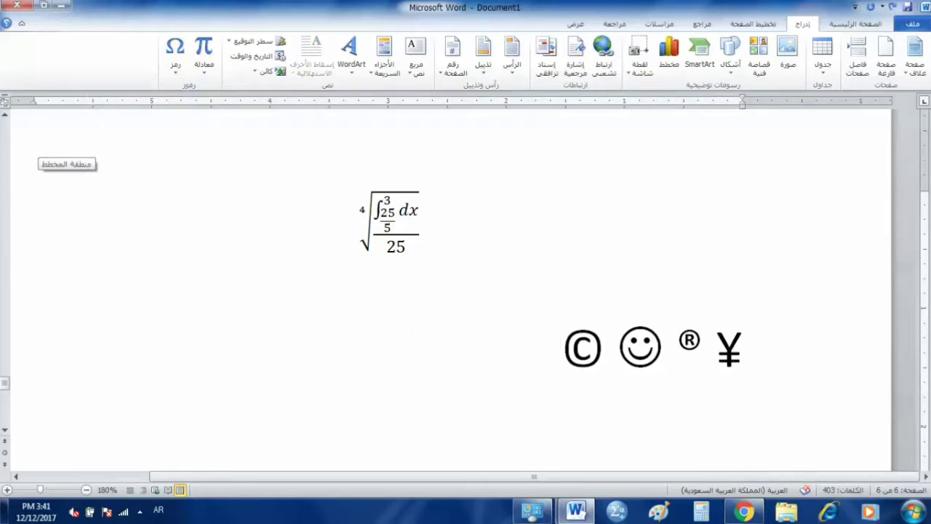
pyautogui.press('Return')
# Step: In More Symbols, select glyph 80 of the AGA Arabesque font and open Shortcut Key
pyautogui.click(175, 59)
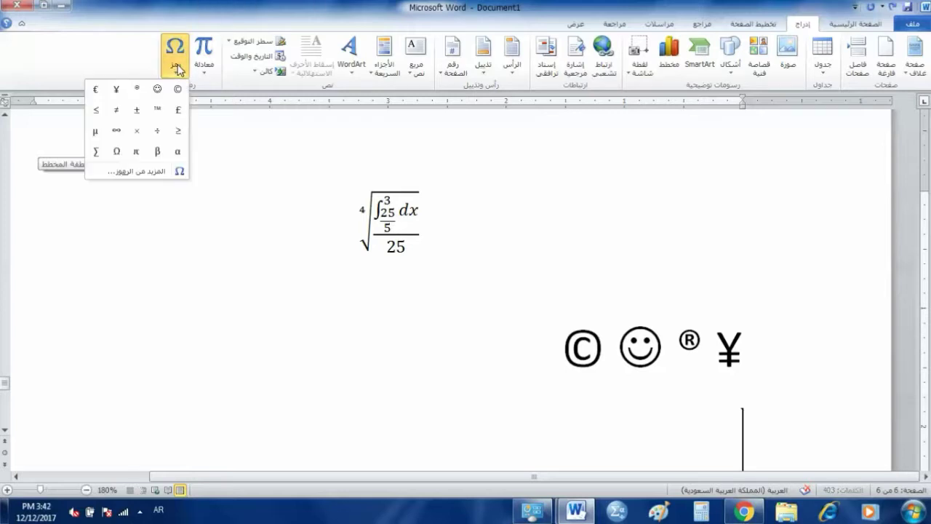
pyautogui.click(142, 172)
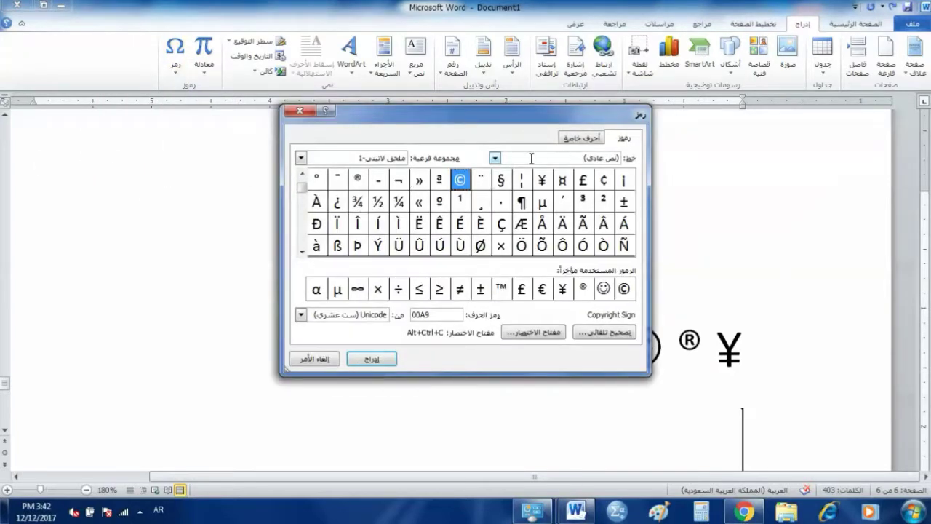
pyautogui.click(495, 159)
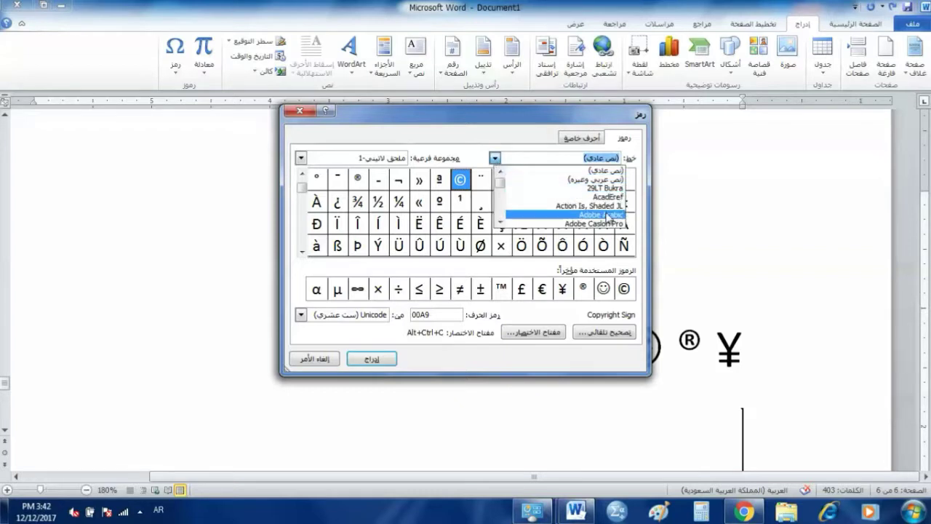
pyautogui.scroll(-1, 584, 219)
pyautogui.scroll(-1, 585, 218)
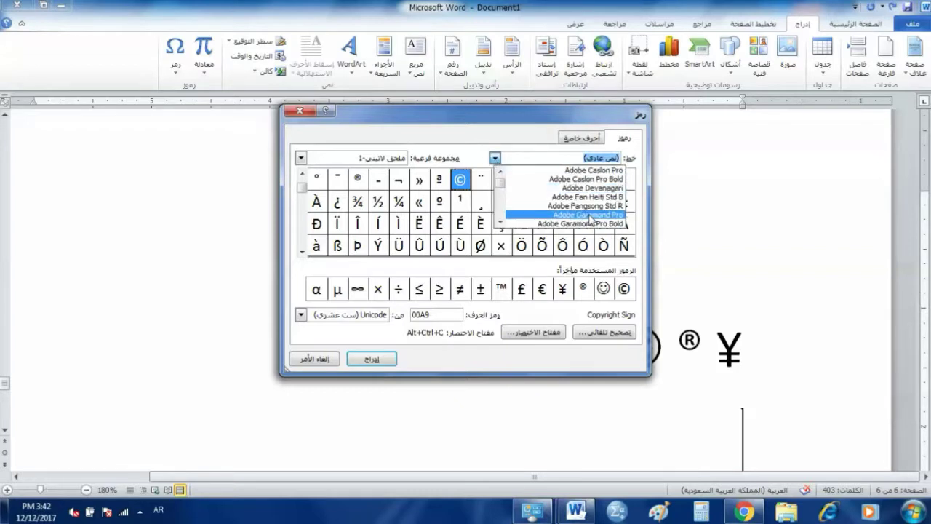
pyautogui.scroll(-3, 590, 218)
pyautogui.scroll(-1, 591, 218)
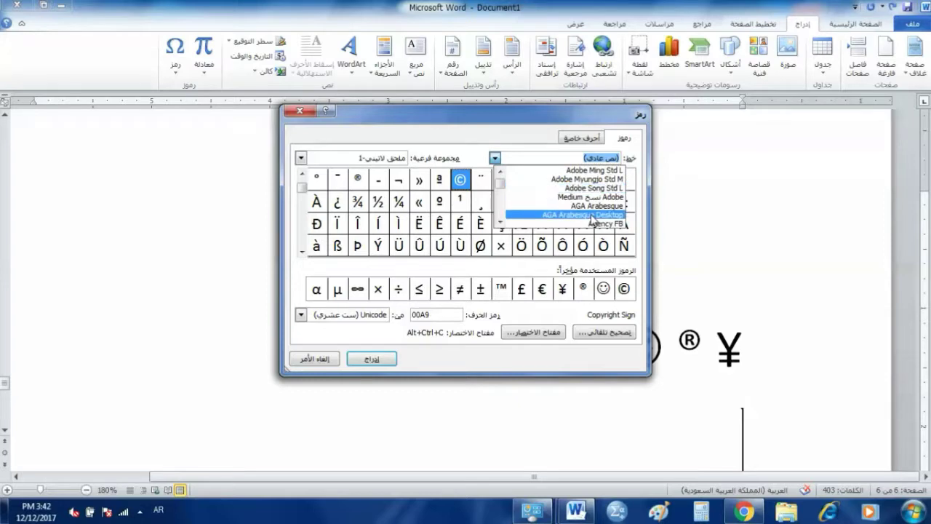
pyautogui.click(592, 207)
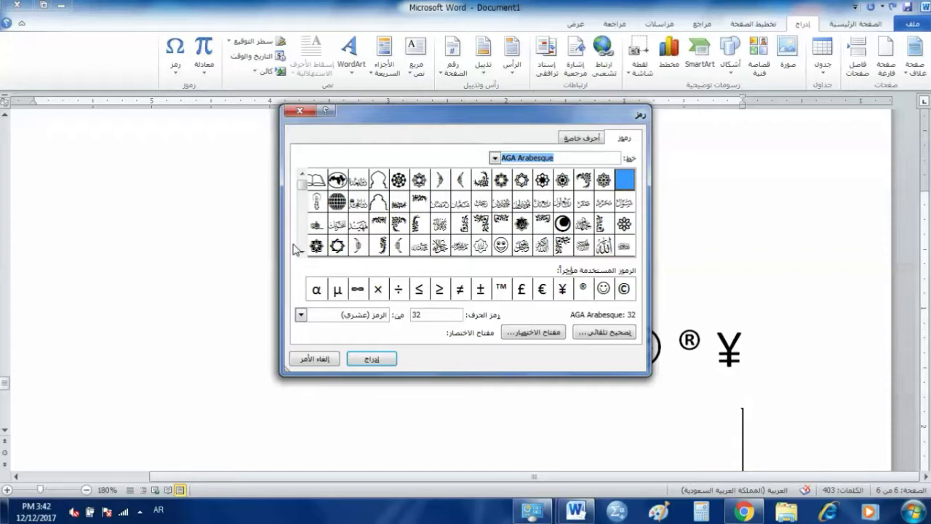
pyautogui.click(625, 247)
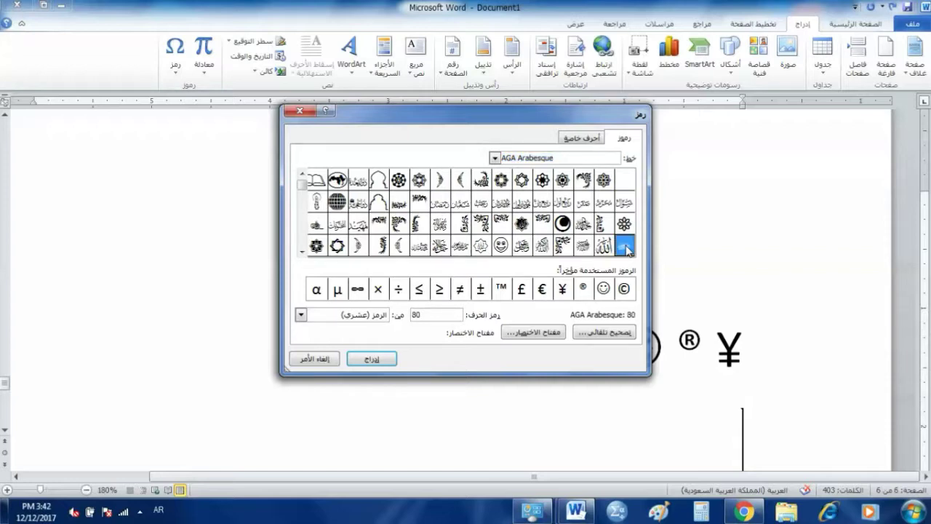
pyautogui.click(535, 332)
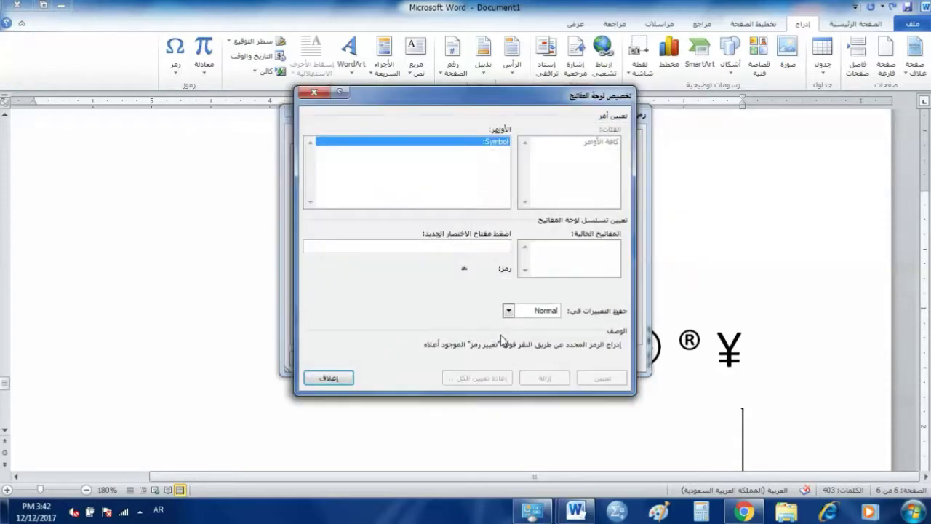
# Step: Assign Ctrl+1 to glyph 80 and Ctrl+2 to the ornate bracket glyph 40
pyautogui.hotkey('ctrl', '1')
pyautogui.click(610, 379)
pyautogui.click(331, 377)
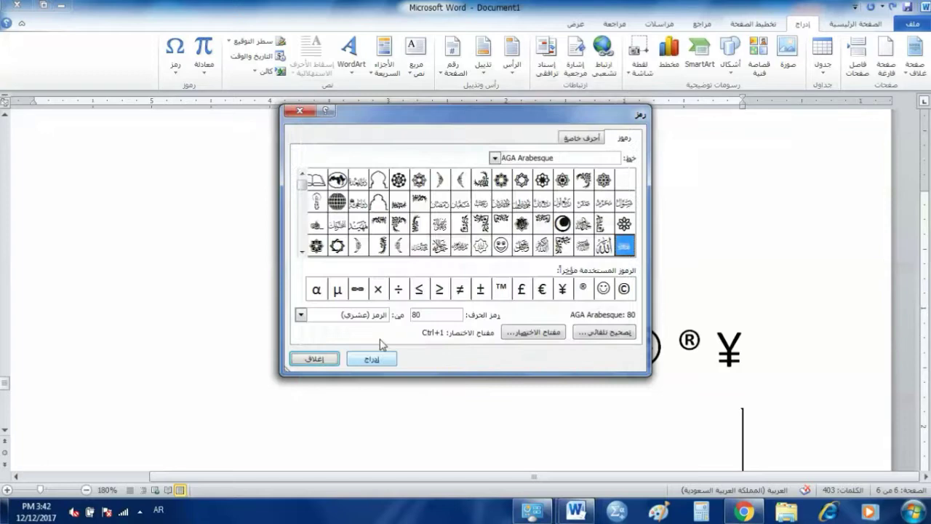
pyautogui.click(461, 183)
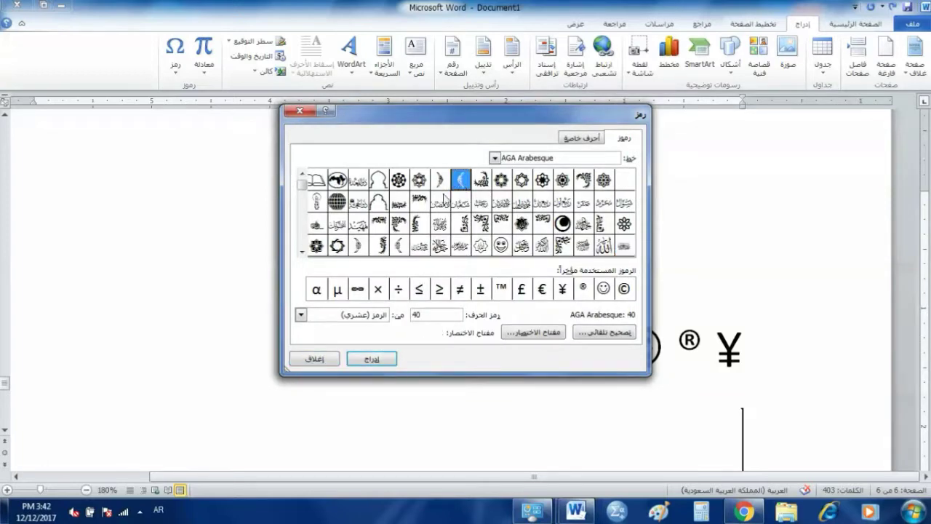
pyautogui.click(544, 332)
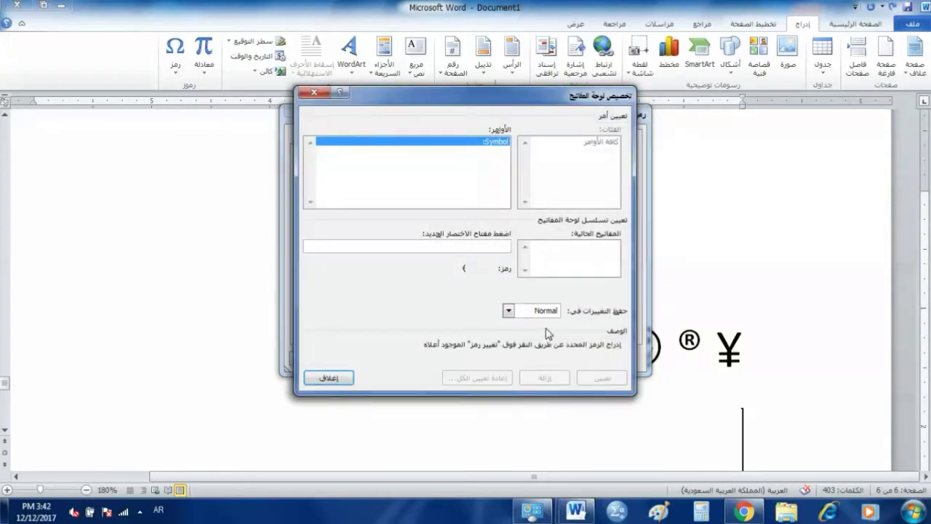
pyautogui.hotkey('ctrl', '2')
pyautogui.click(602, 377)
pyautogui.click(338, 376)
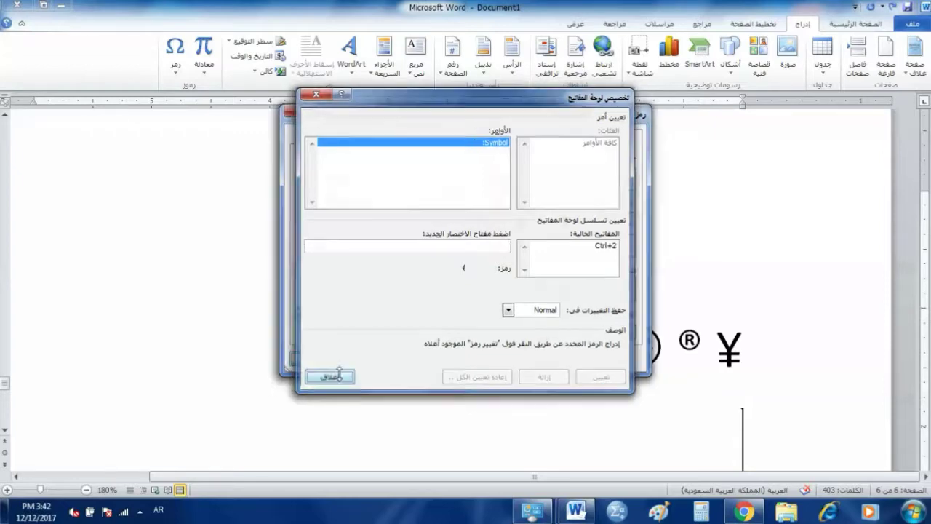
# Step: Assign Ctrl+3 to the matching bracket glyph 41
pyautogui.click(439, 180)
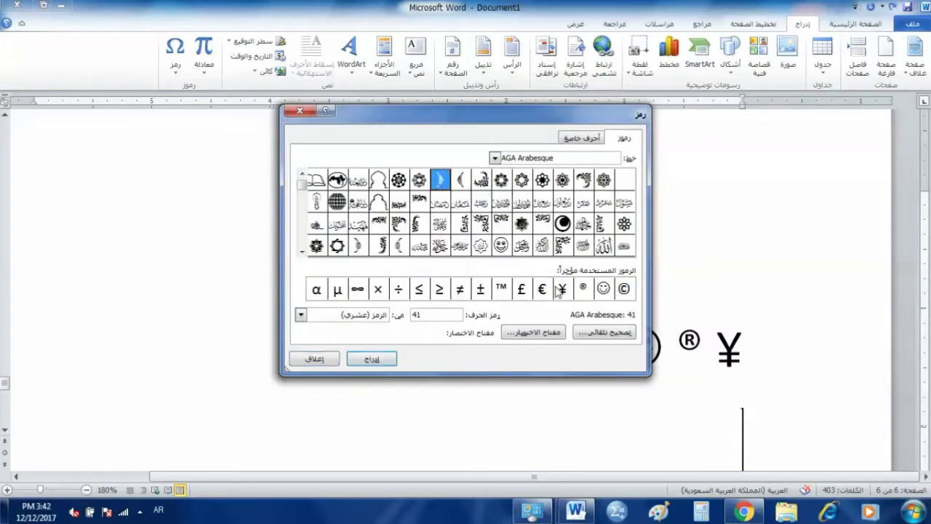
pyautogui.click(537, 332)
pyautogui.hotkey('ctrl', '3')
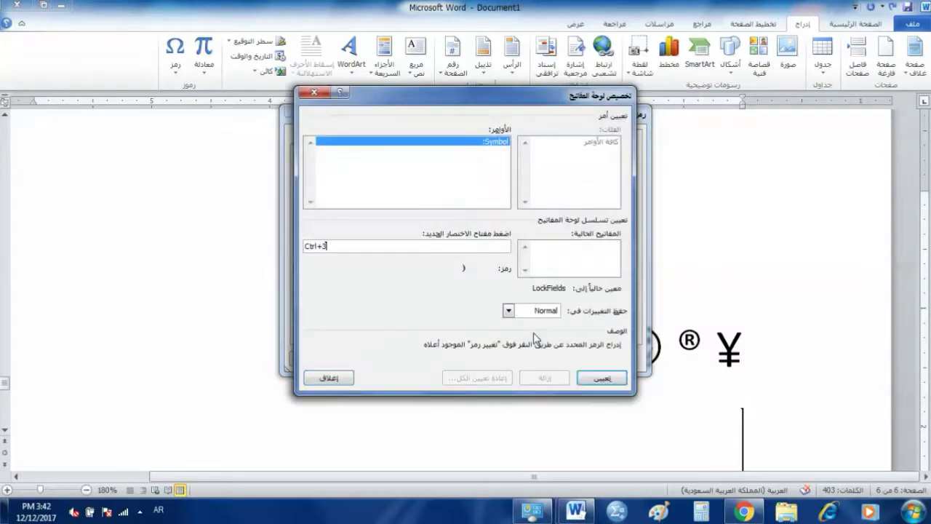
pyautogui.click(602, 377)
pyautogui.click(338, 378)
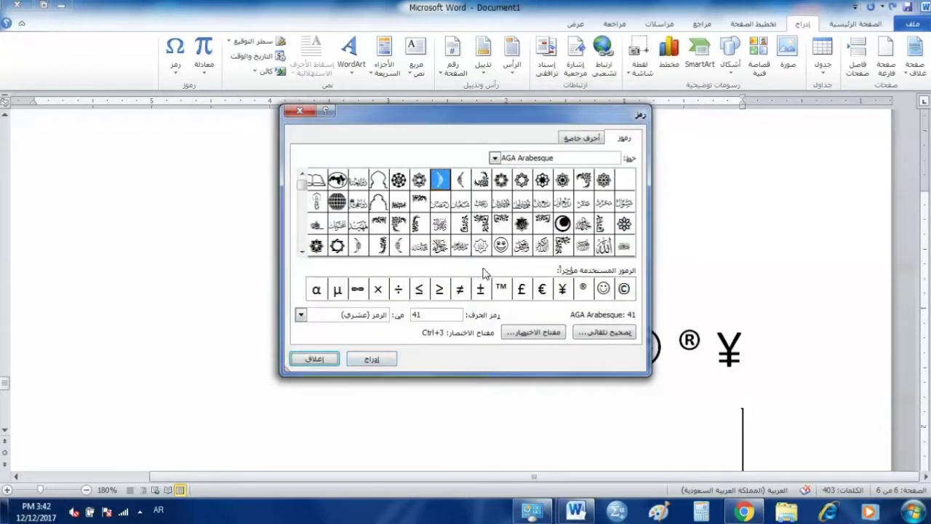
# Step: Assign Ctrl+4 to calligraphic glyph 119 and close the Symbol dialog
pyautogui.click(302, 253)
pyautogui.click(302, 253)
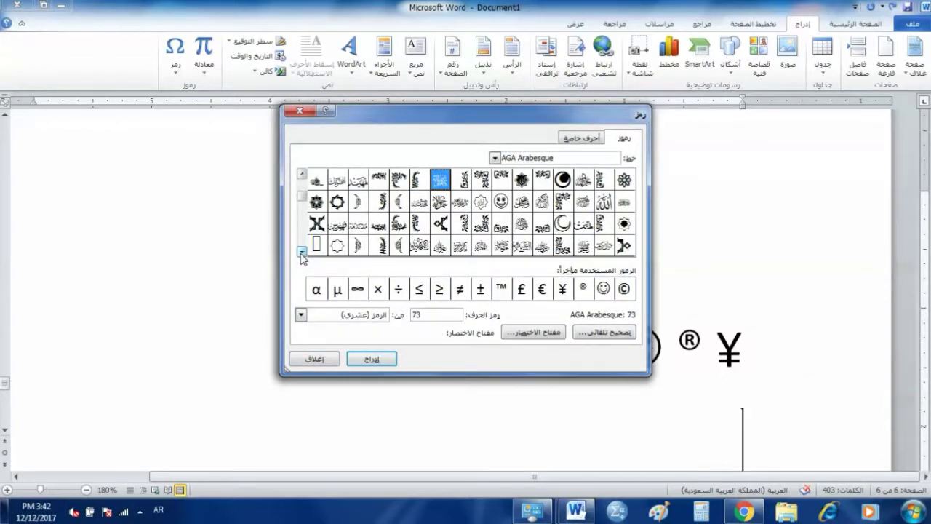
pyautogui.click(480, 246)
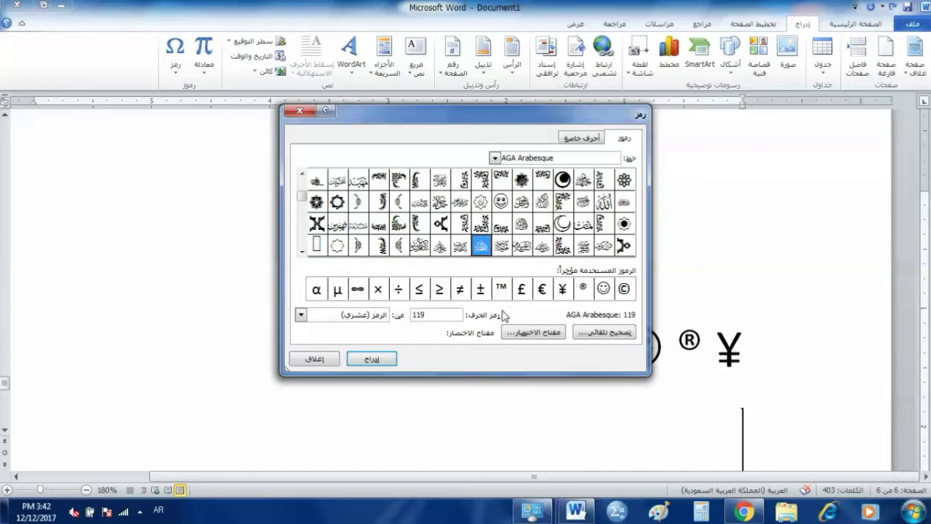
pyautogui.click(535, 332)
pyautogui.hotkey('ctrl', '4')
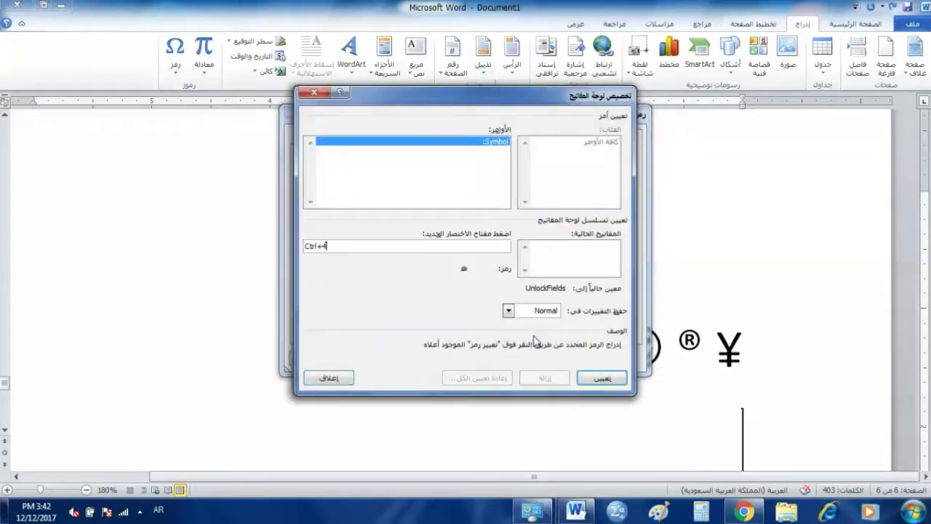
pyautogui.click(605, 379)
pyautogui.click(331, 377)
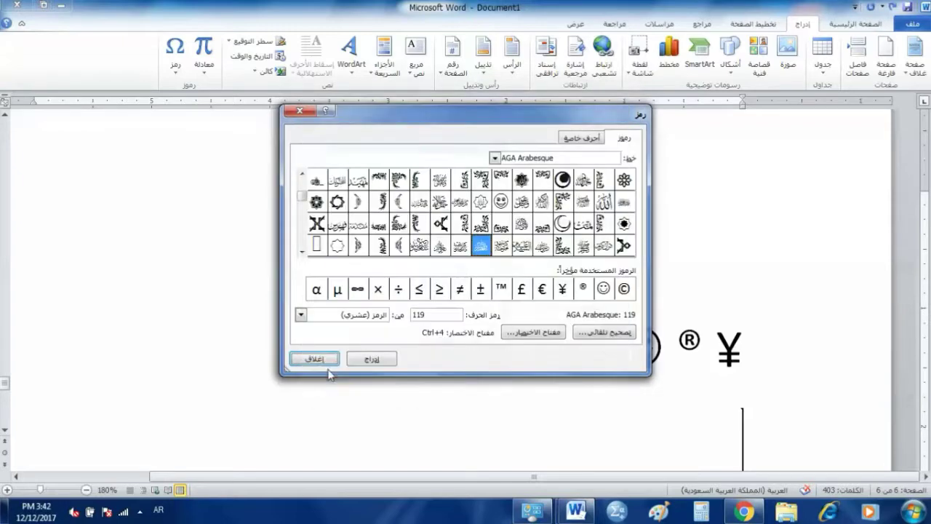
pyautogui.click(312, 357)
# Step: Insert a single basmala calligraphy glyph with Ctrl+4
pyautogui.hotkey('ctrl', '4')
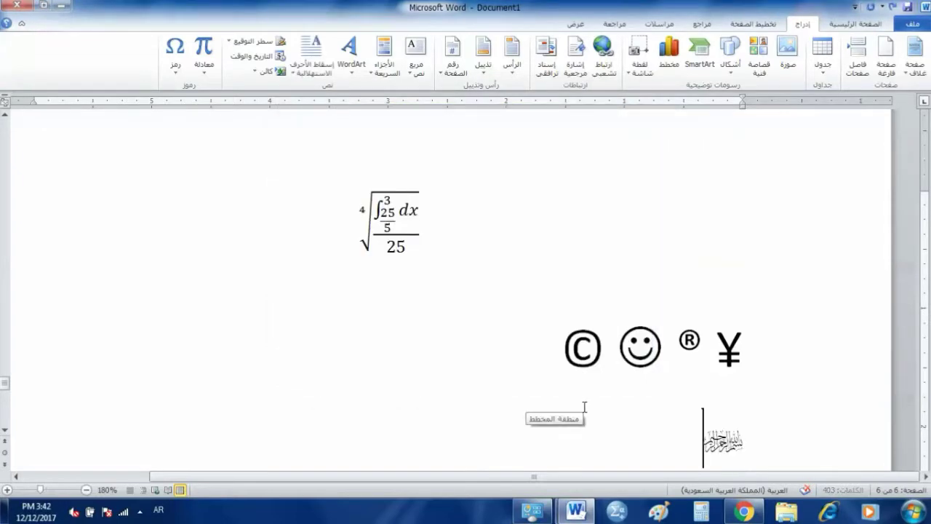
pyautogui.hotkey('ctrl', '4')
pyautogui.hotkey('ctrl', '4')
pyautogui.hotkey('ctrl', '4')
pyautogui.hotkey('ctrl', '4')
pyautogui.press('BackSpace')
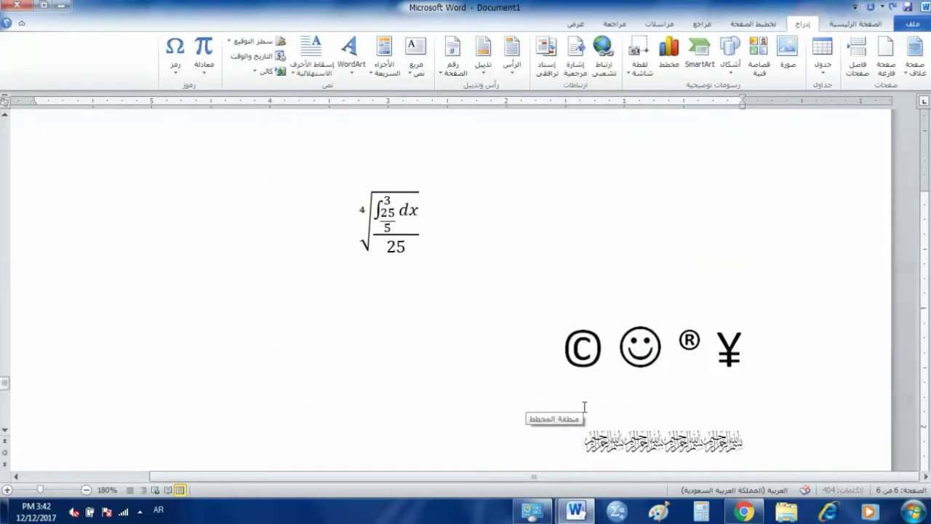
pyautogui.press('BackSpace')
pyautogui.press('BackSpace')
pyautogui.press('BackSpace')
pyautogui.scroll(-3, 584, 406)
# Step: Type the verse line 'قل هو الله احد' followed by ornate brackets numbered 1
pyautogui.hotkey('alt', 'shift')
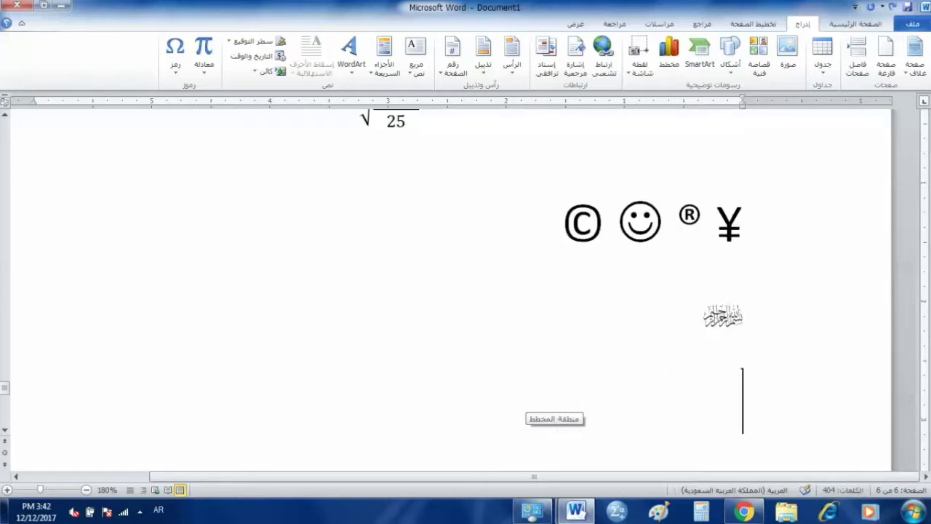
pyautogui.write('قل')
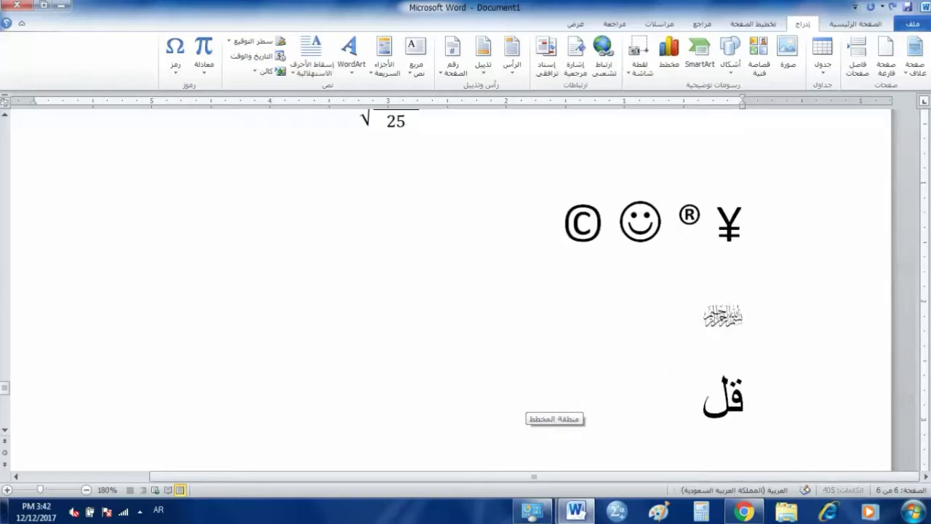
pyautogui.write(' هو الله اح')
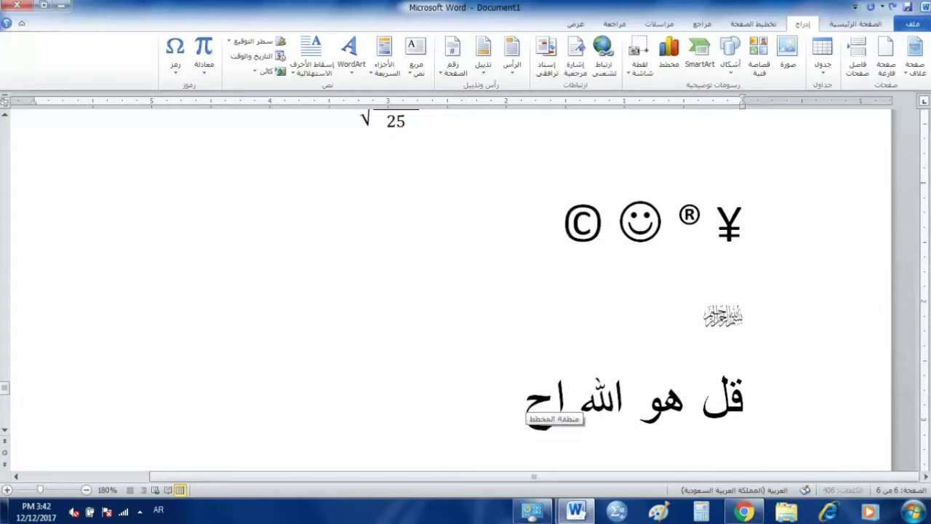
pyautogui.write('ج')
pyautogui.press('BackSpace')
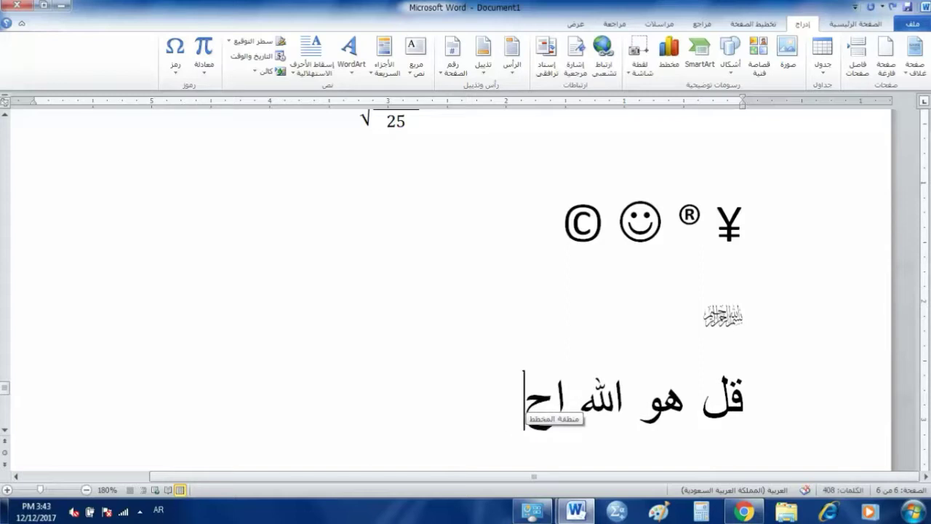
pyautogui.write('د ()')
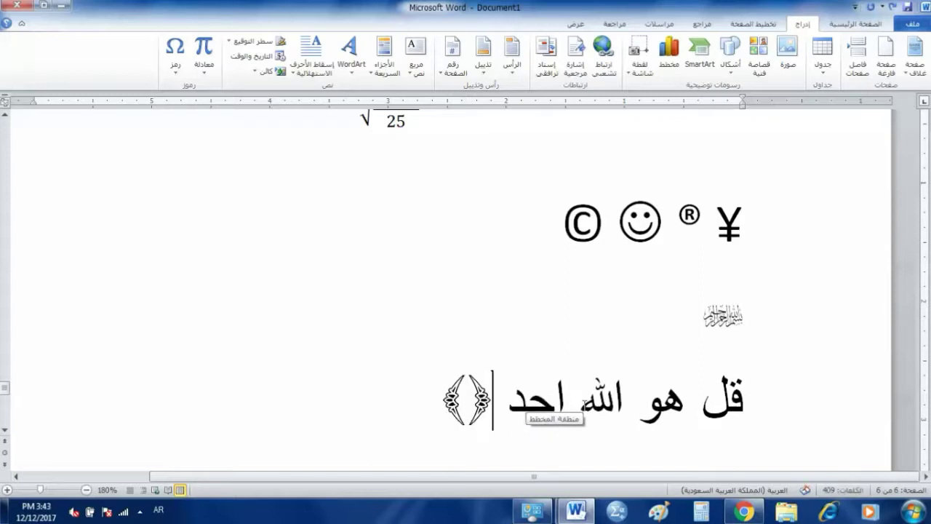
pyautogui.press('BackSpace')
pyautogui.press('BackSpace')
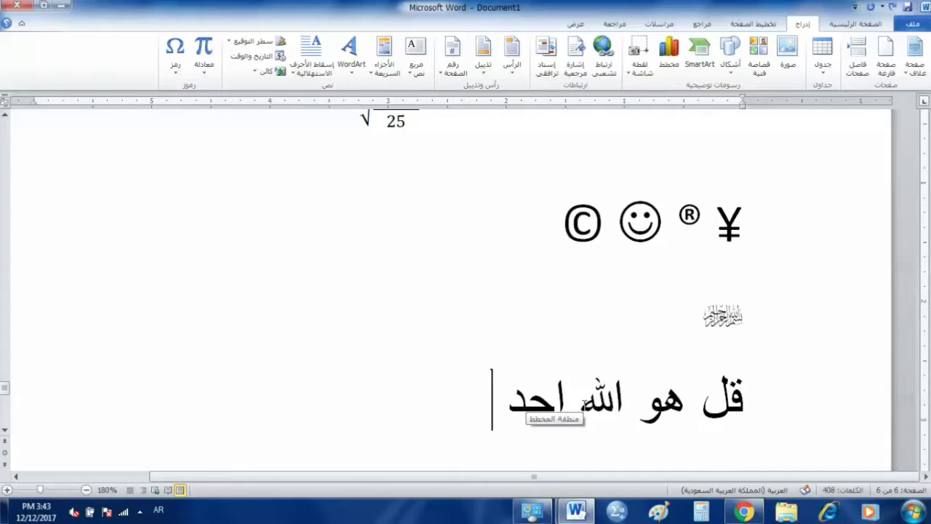
pyautogui.write('()')
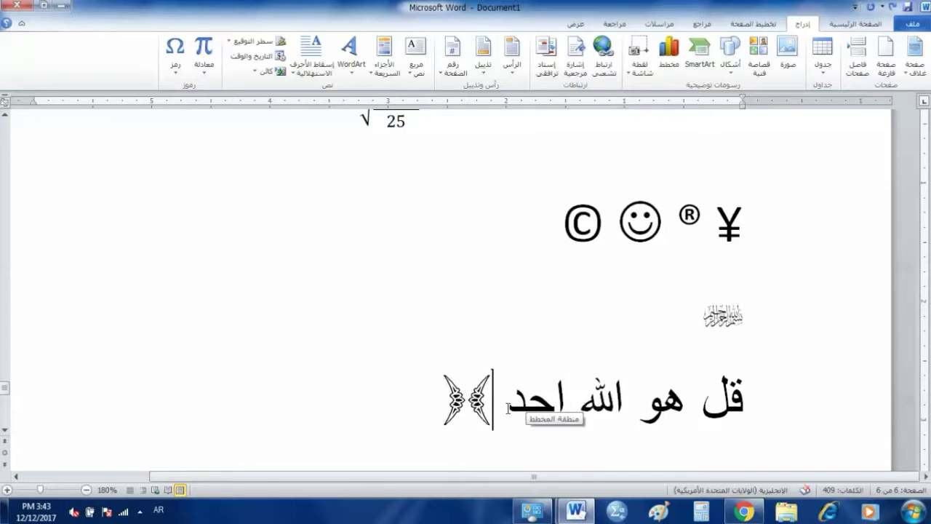
pyautogui.write('1')
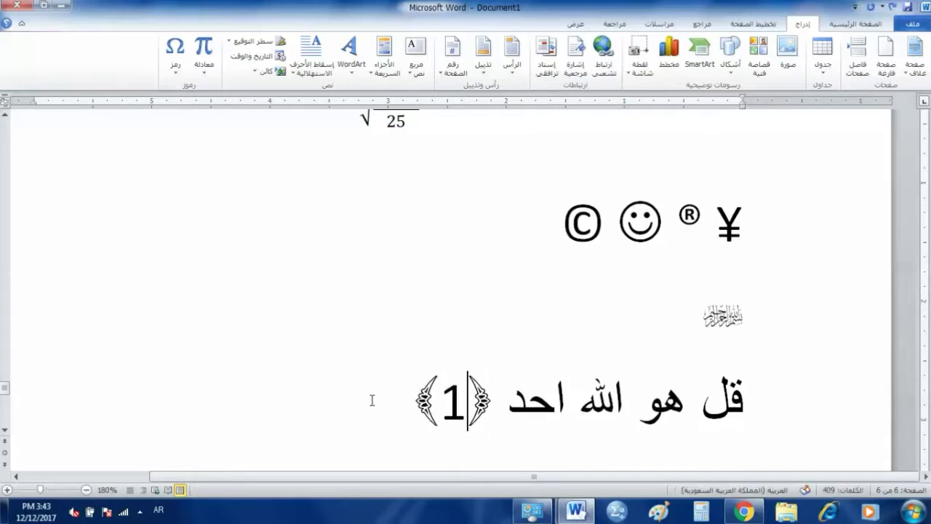
# Step: Continue with 'الله الصمد' numbered 2 and 'لم يلد ولم يولد' numbered 3
pyautogui.click(386, 400)
pyautogui.write('ال')
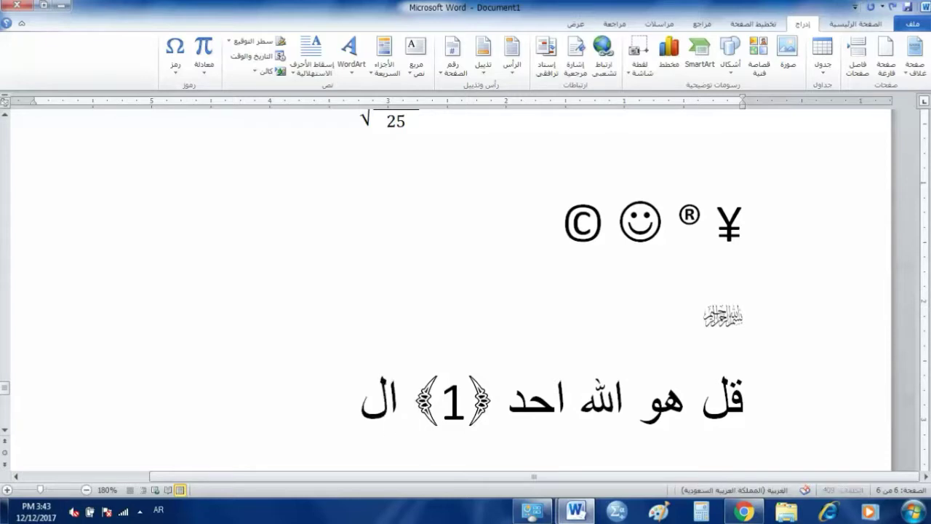
pyautogui.write('له الصمد')
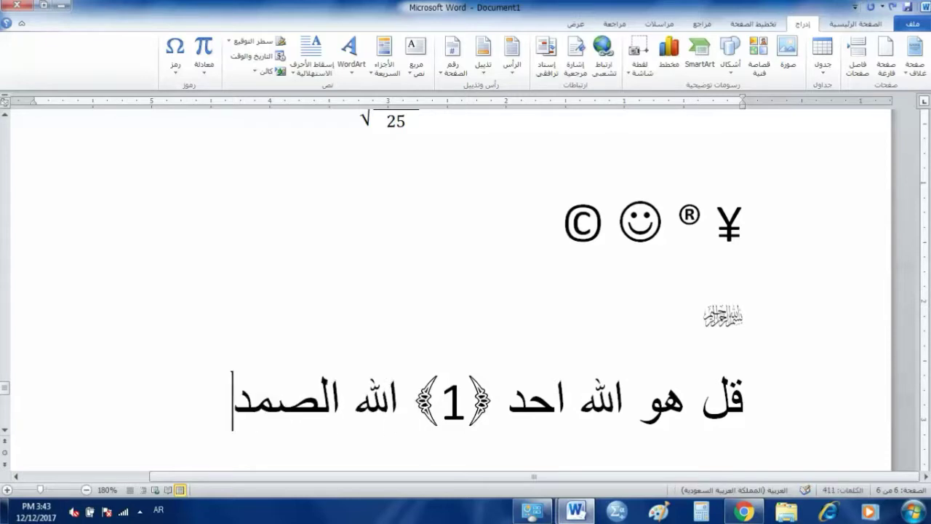
pyautogui.write('()')
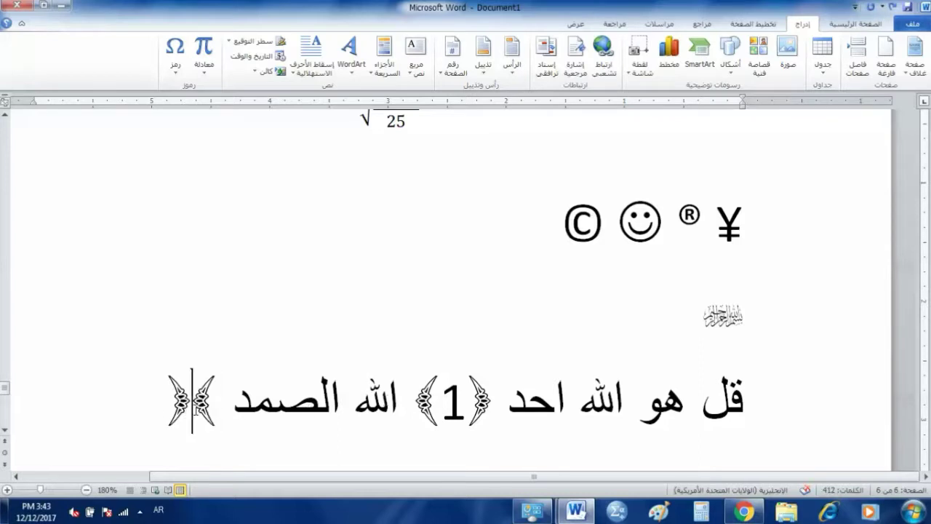
pyautogui.write('2')
pyautogui.click(110, 414)
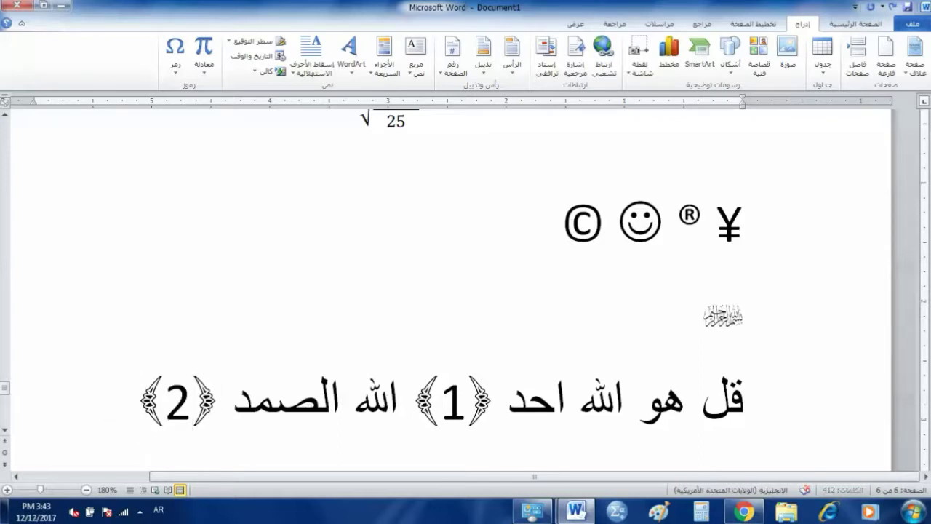
pyautogui.write(' لم يلد')
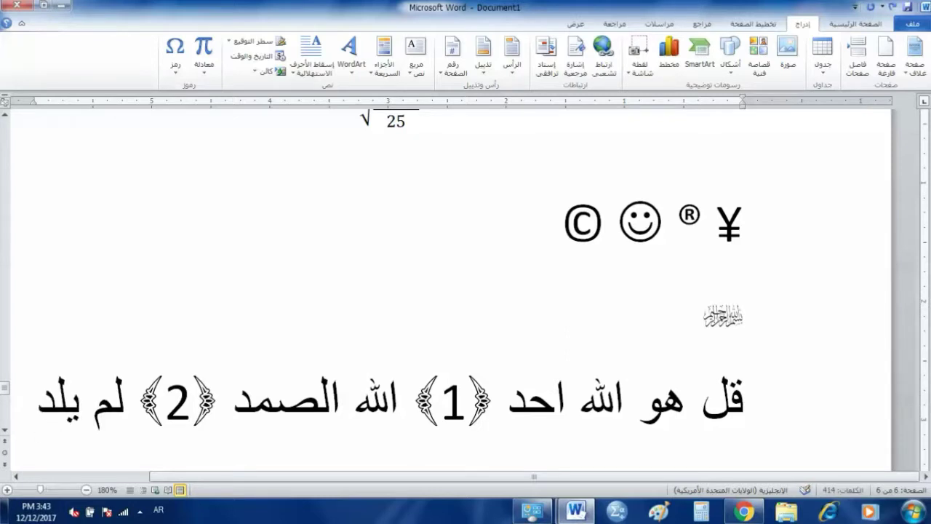
pyautogui.write(' ولم يول')
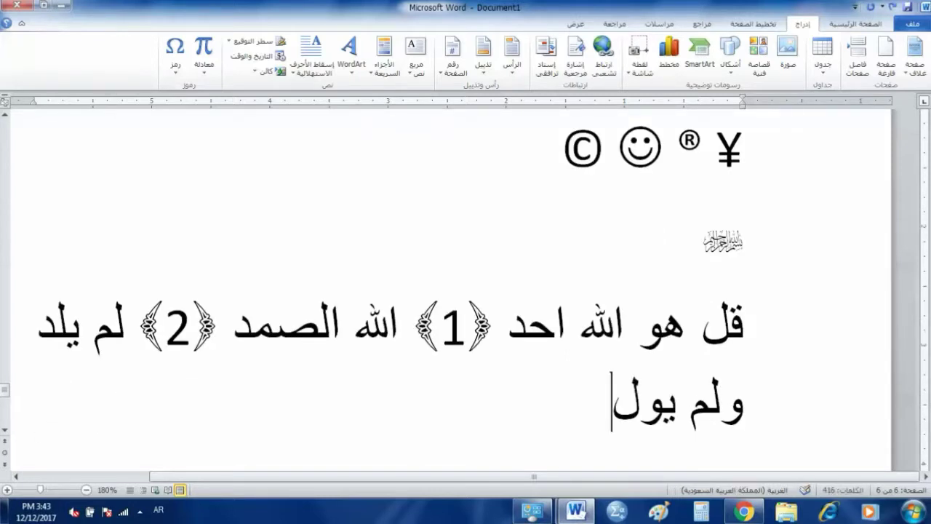
pyautogui.write('د()')
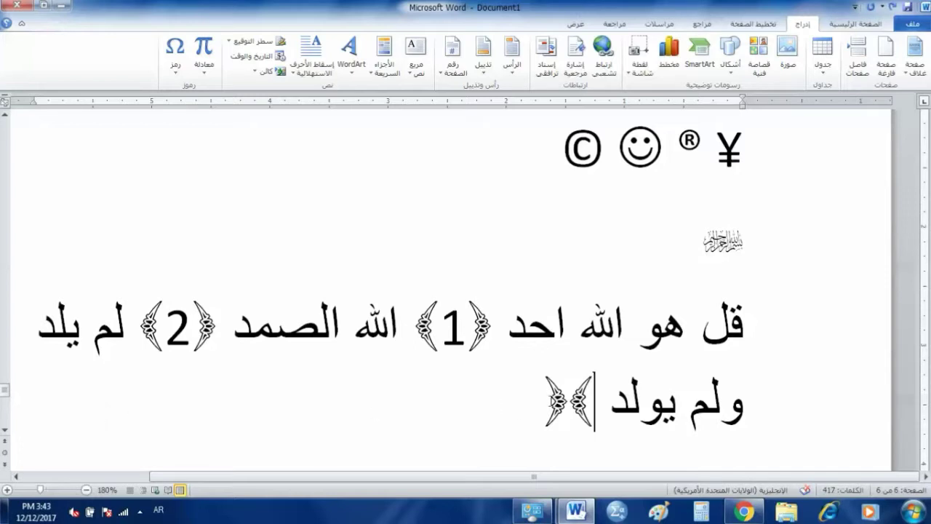
pyautogui.click(564, 396)
pyautogui.write('3')
# Step: Add 'ولم يكن له كفواً احد' with brackets numbered 4, then a new Arabic line
pyautogui.click(477, 412)
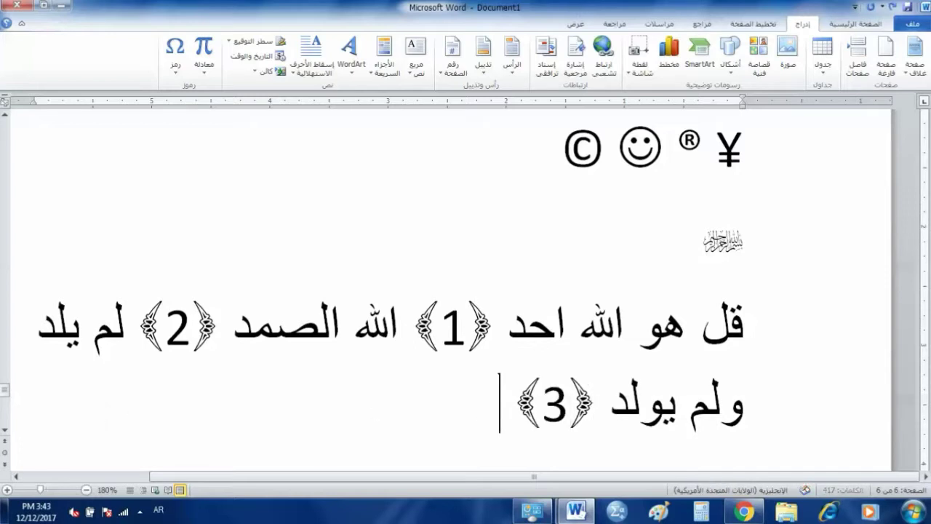
pyautogui.write('ولم يك')
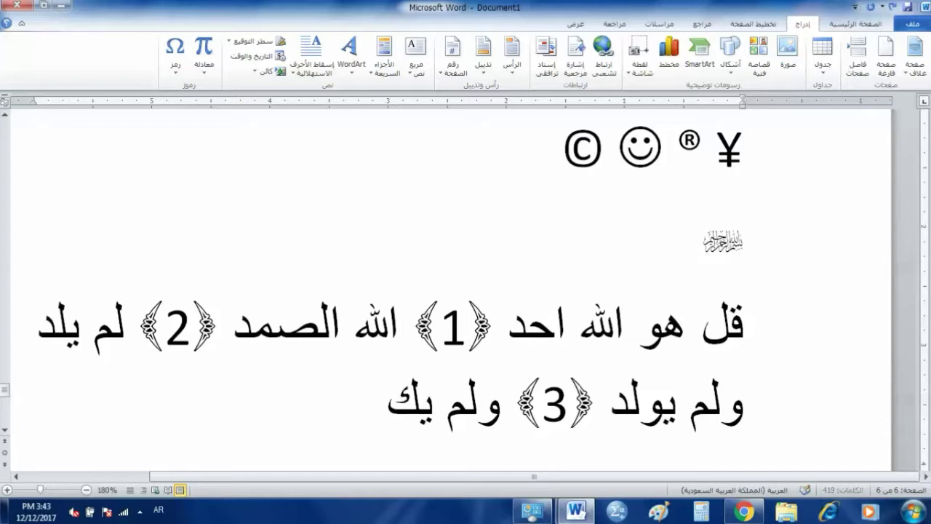
pyautogui.write('ن له كف')
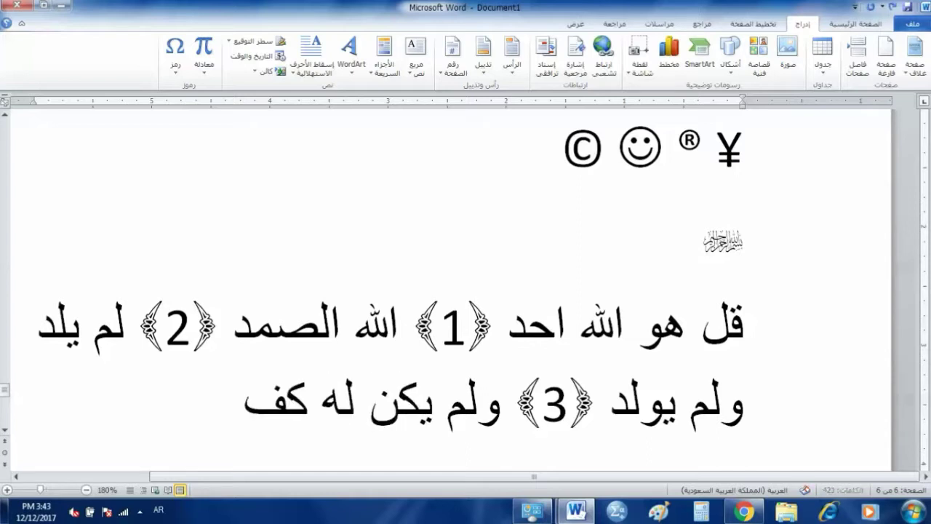
pyautogui.write('واً')
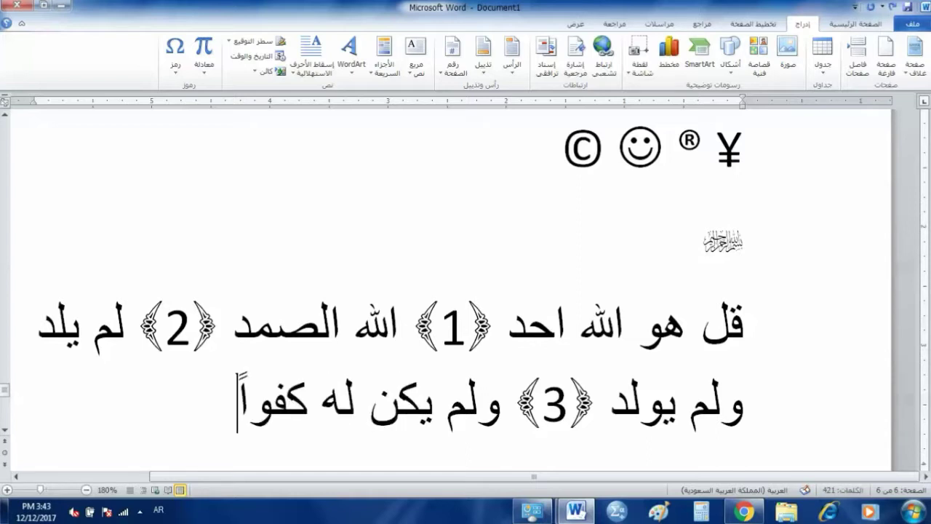
pyautogui.write(' احد')
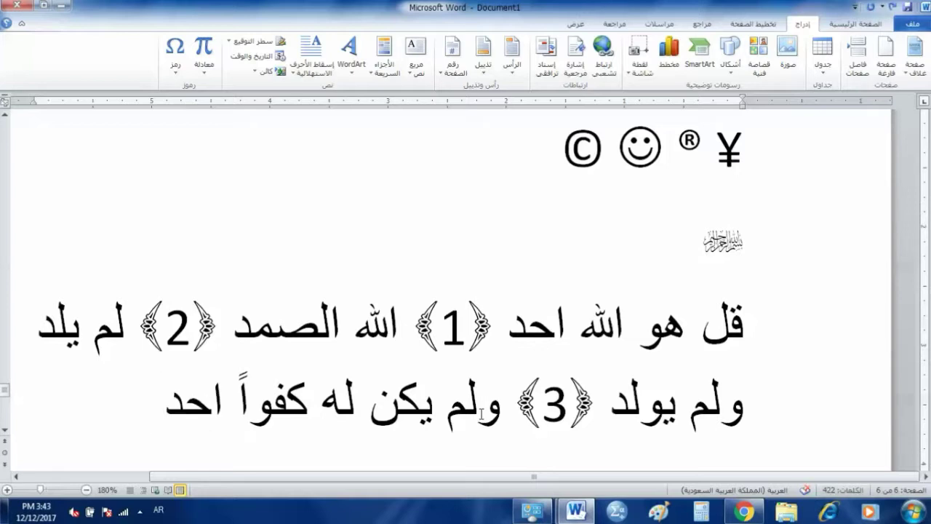
pyautogui.hotkey('alt', 'shift')
pyautogui.write('()')
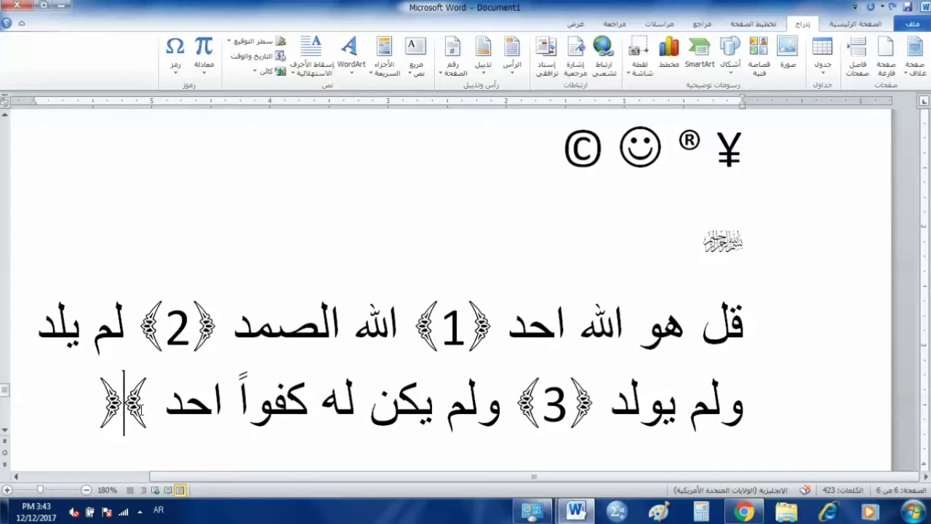
pyautogui.write('4')
pyautogui.click(45, 425)
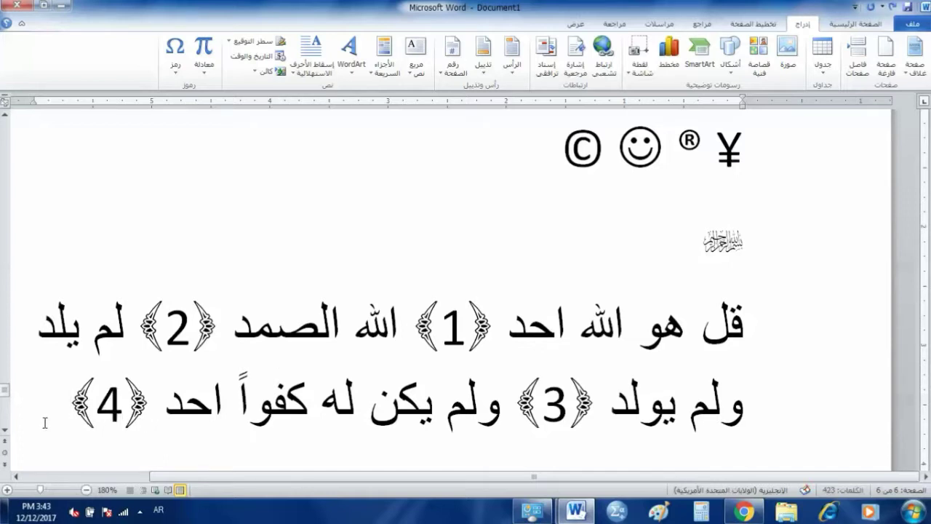
pyautogui.press('Return')
pyautogui.hotkey('alt', 'shift')
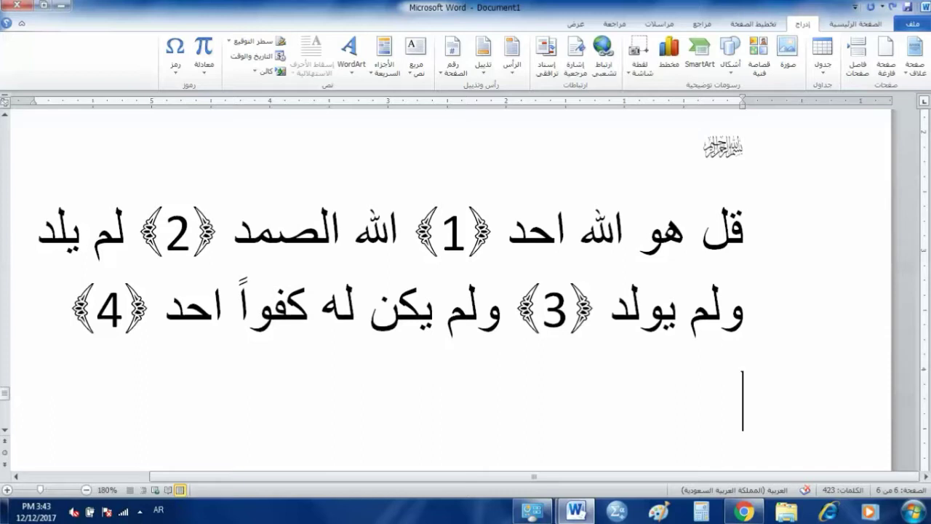
# Step: Add the closing calligraphy glyph and enlarge it and the basmala with Ctrl+]
pyautogui.write('a')
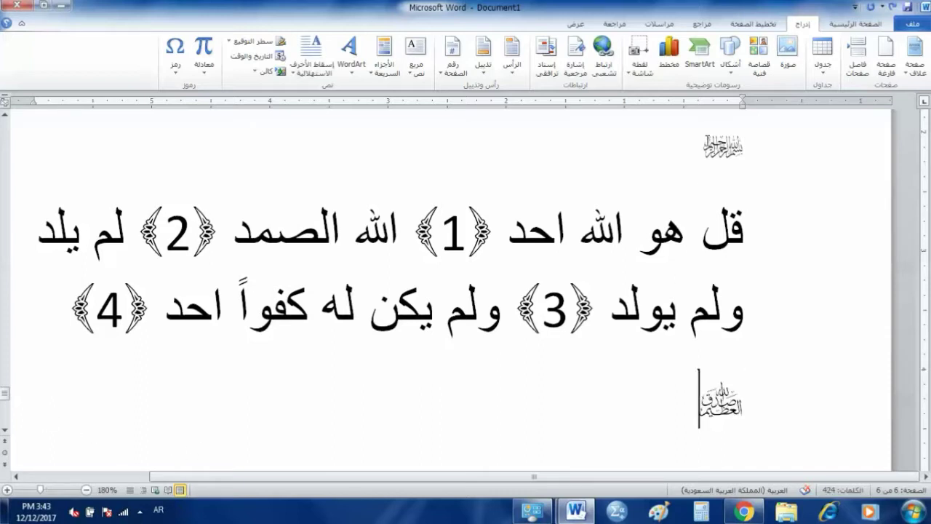
pyautogui.click(700, 144)
pyautogui.hotkey('shift', 'Left')
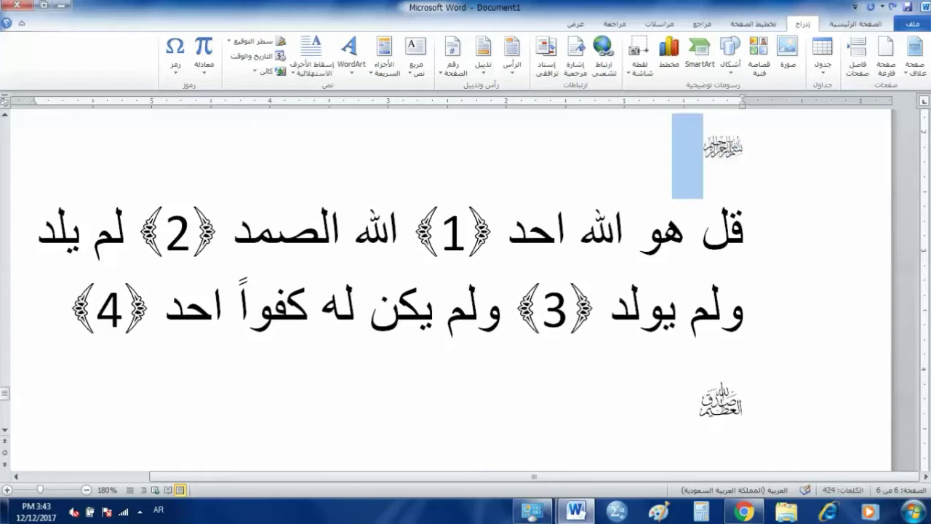
pyautogui.press('Down')
pyautogui.press('Down')
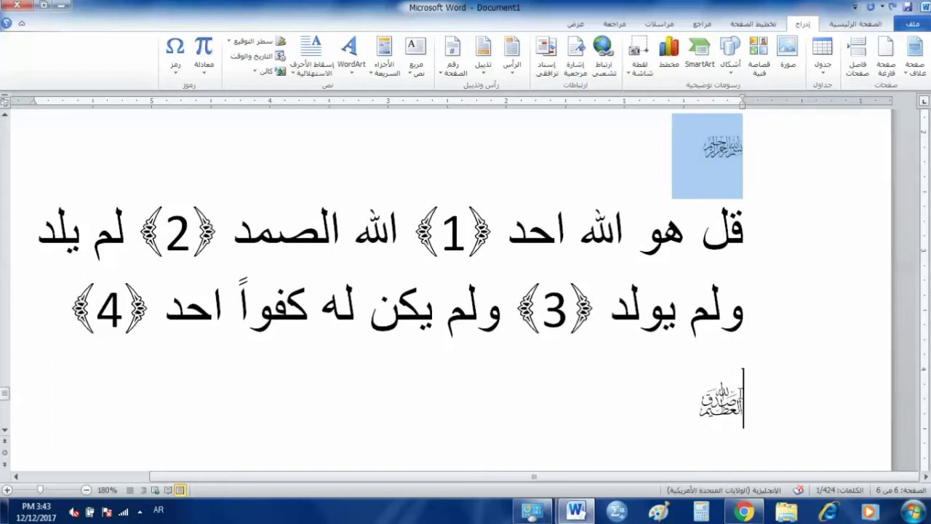
pyautogui.hotkey('shift', 'Left')
pyautogui.hotkey('ctrl', ']')
pyautogui.hotkey('ctrl', ']')
pyautogui.hotkey('ctrl', ']')
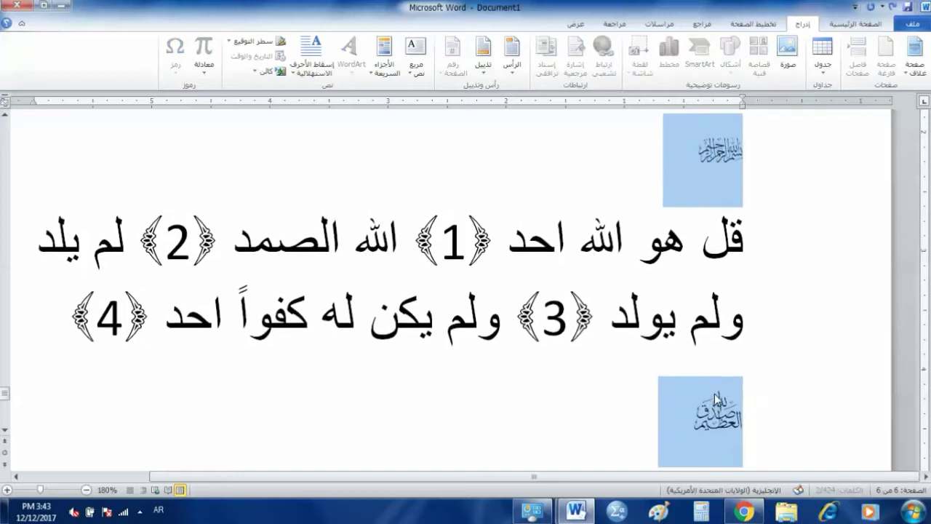
pyautogui.hotkey('ctrl', ']')
pyautogui.hotkey('ctrl', ']')
pyautogui.hotkey('ctrl', ']')
pyautogui.hotkey('ctrl', ']')
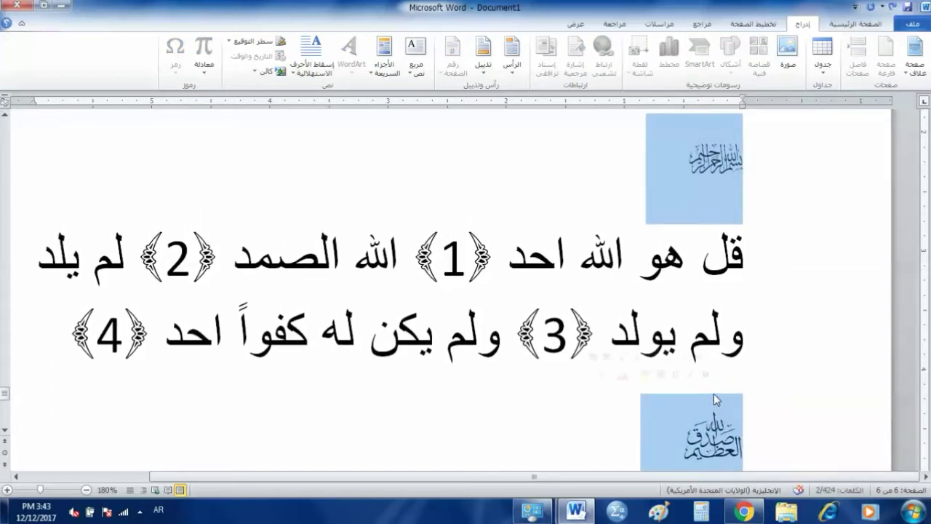
# Step: Shrink the two verse lines with Ctrl+[ and select the basmala-to-closing-glyph block
pyautogui.moveTo(789, 265); pyautogui.dragTo(46, 355)
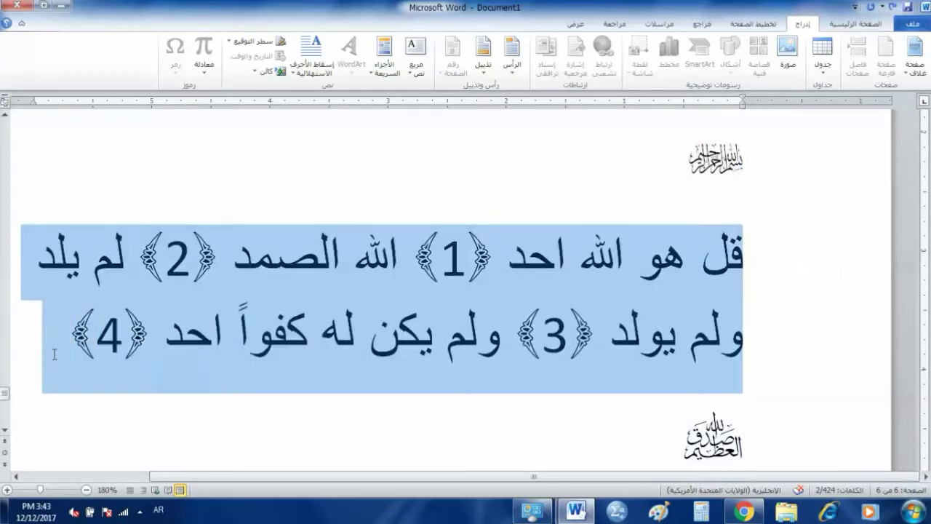
pyautogui.hotkey('ctrl', '[')
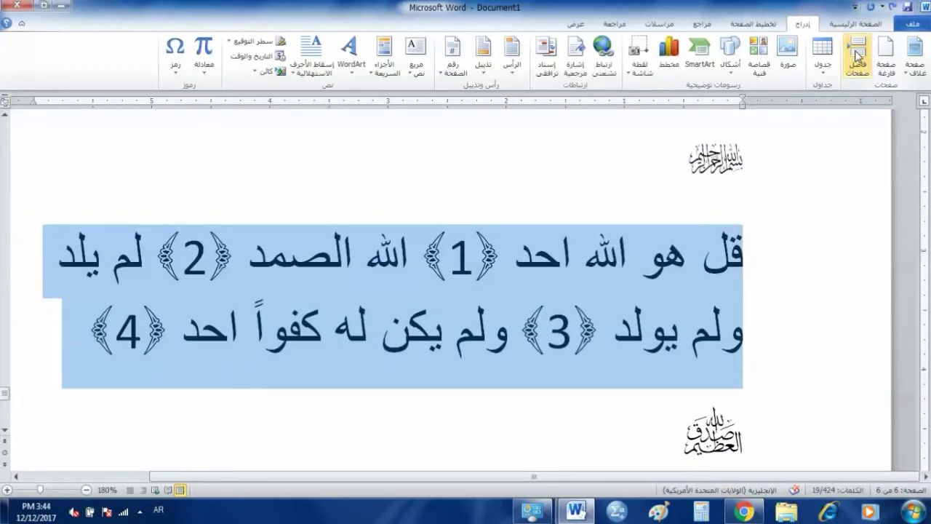
pyautogui.hotkey('ctrl', '[')
pyautogui.hotkey('ctrl', '[')
pyautogui.hotkey('ctrl', '[')
pyautogui.hotkey('ctrl', '[')
pyautogui.hotkey('ctrl', '[')
pyautogui.hotkey('ctrl', '[')
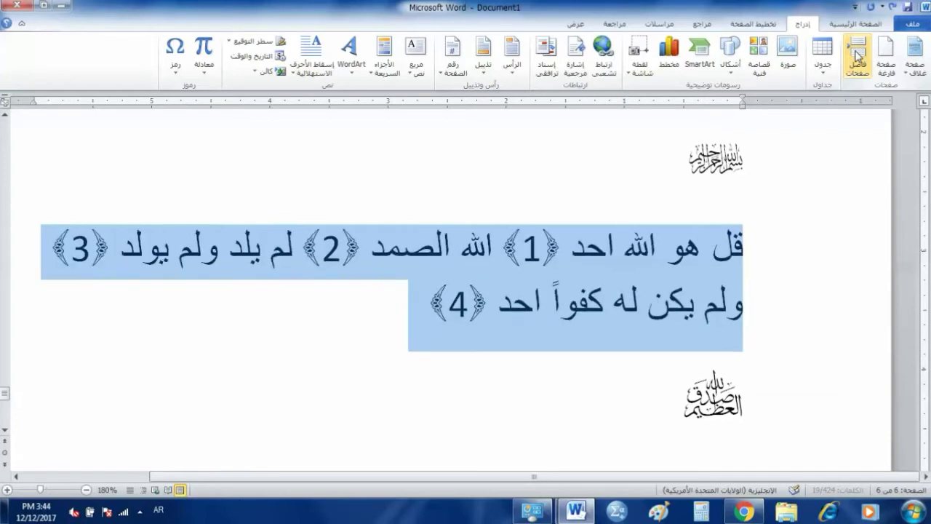
pyautogui.moveTo(734, 128); pyautogui.dragTo(563, 386)
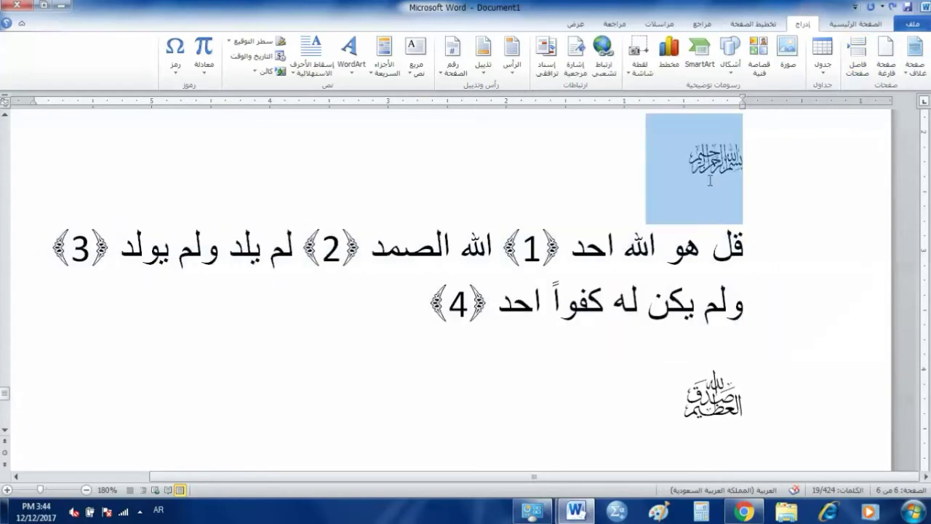
pyautogui.click(753, 144)
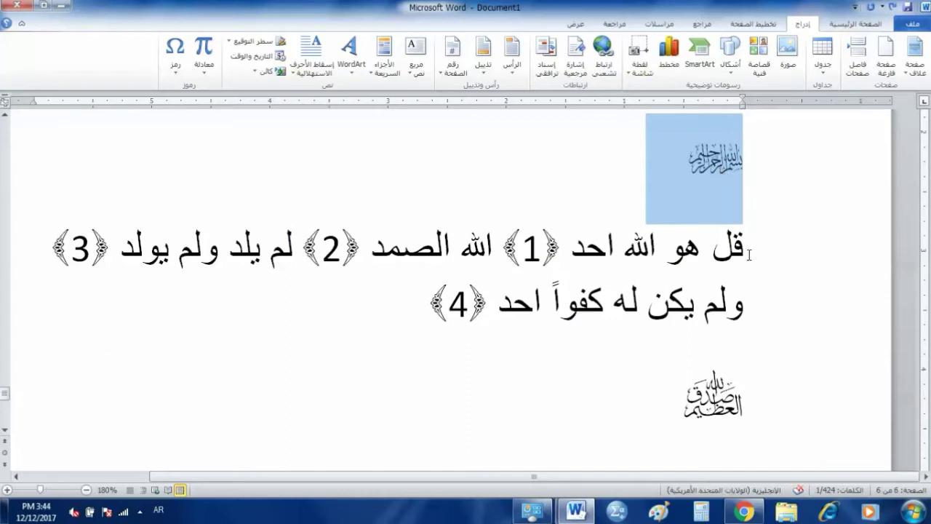
pyautogui.moveTo(749, 255); pyautogui.dragTo(676, 397)
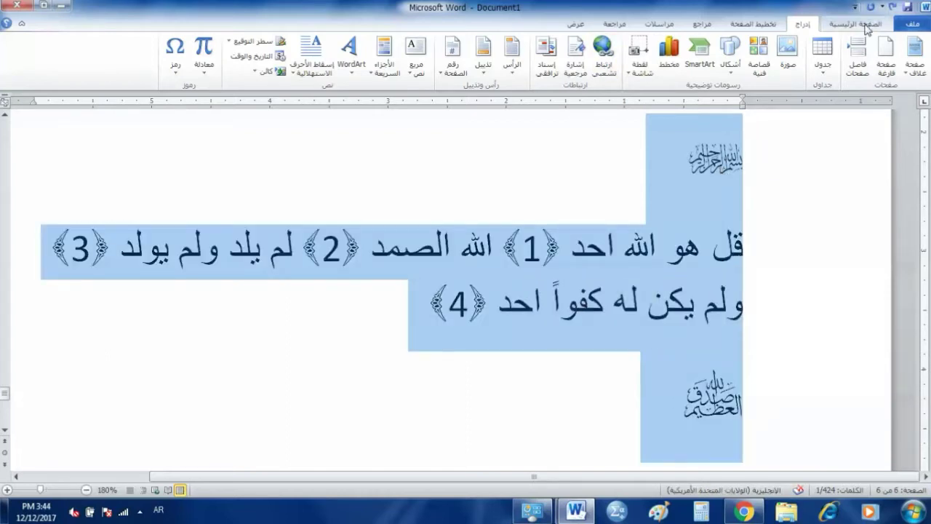
# Step: Centre the block, then try Kufyan Arabic Heavy on the verse lines
pyautogui.click(865, 24)
pyautogui.click(623, 66)
pyautogui.click(663, 268)
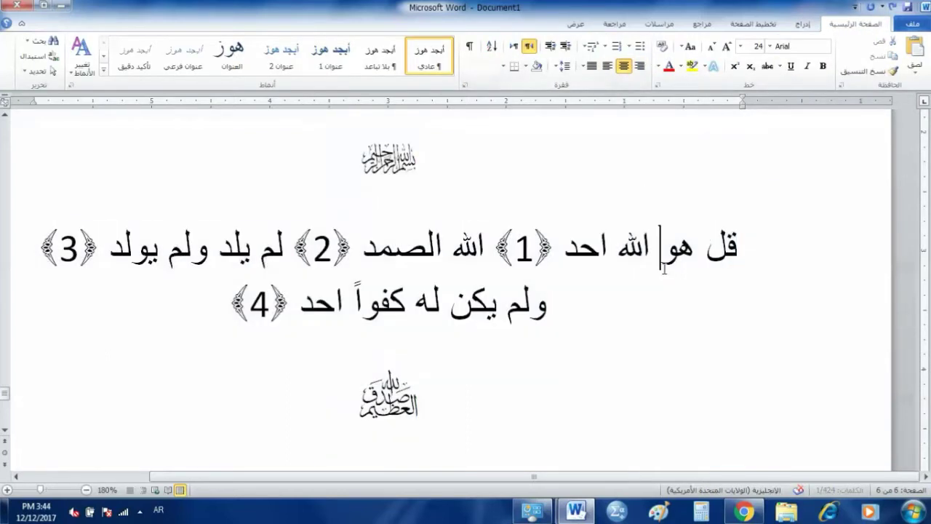
pyautogui.moveTo(750, 236); pyautogui.dragTo(202, 318)
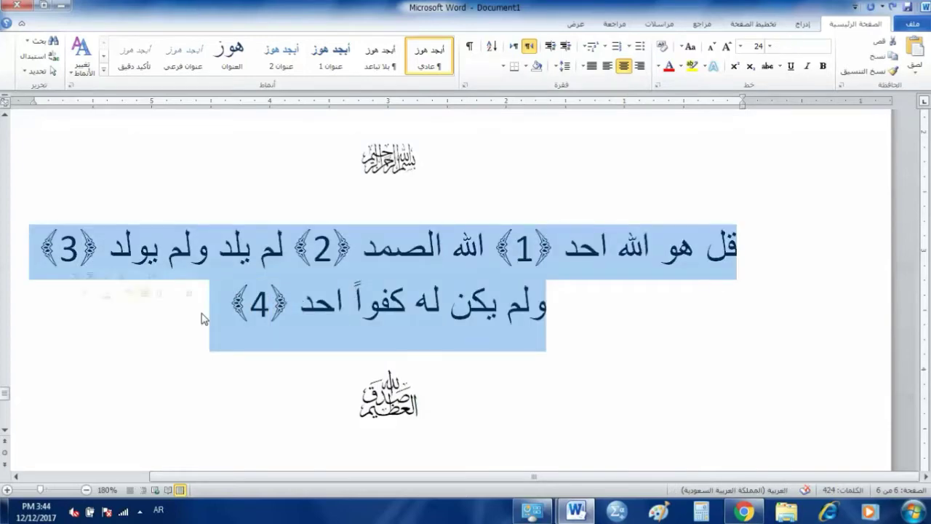
pyautogui.click(769, 47)
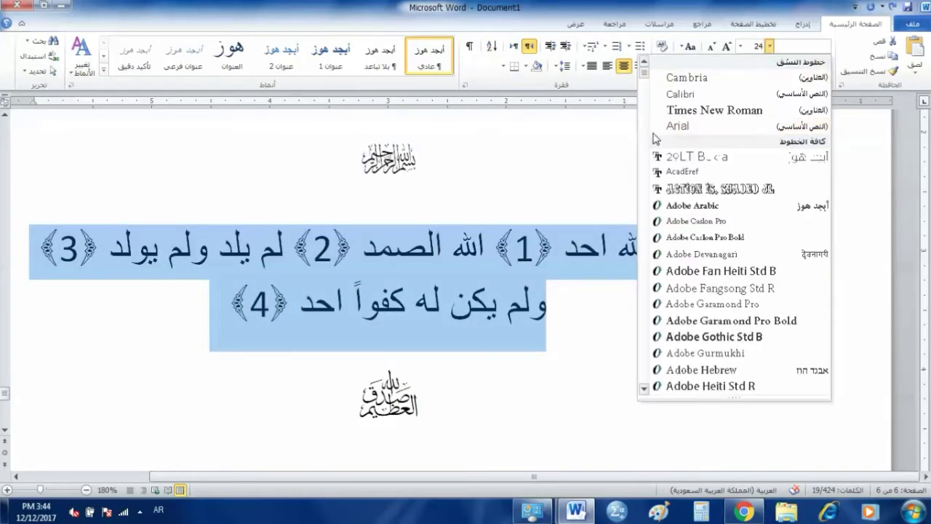
pyautogui.moveTo(641, 73)
pyautogui.mouseDown()
pyautogui.moveTo(643, 253)
pyautogui.moveTo(643, 243)
pyautogui.mouseUp()
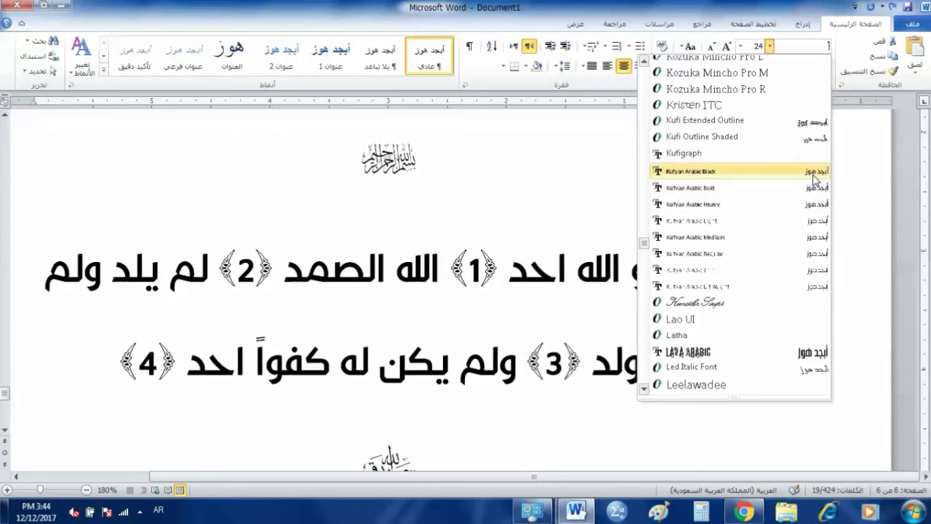
pyautogui.click(813, 209)
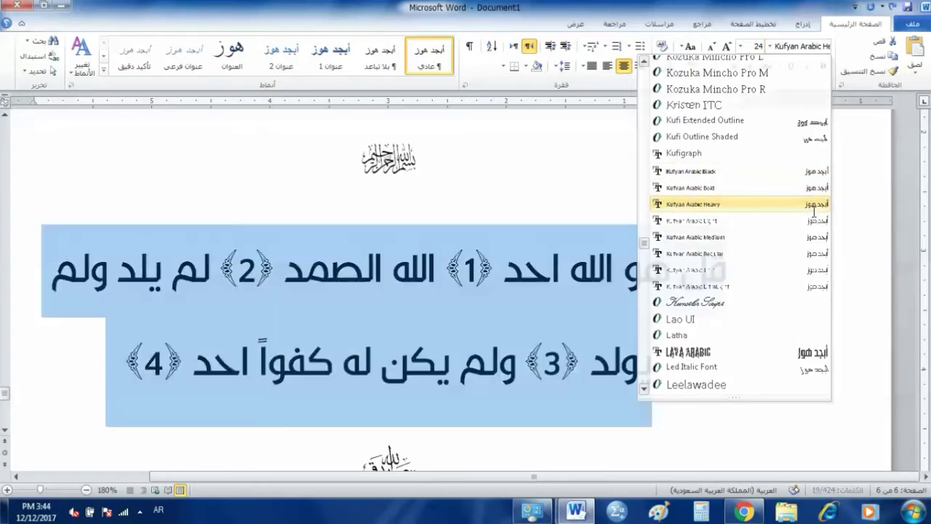
# Step: Switch the verse to Monotype Koufi and reduce it to size 19
pyautogui.click(770, 46)
pyautogui.scroll(-5, 653, 182)
pyautogui.scroll(-8, 653, 182)
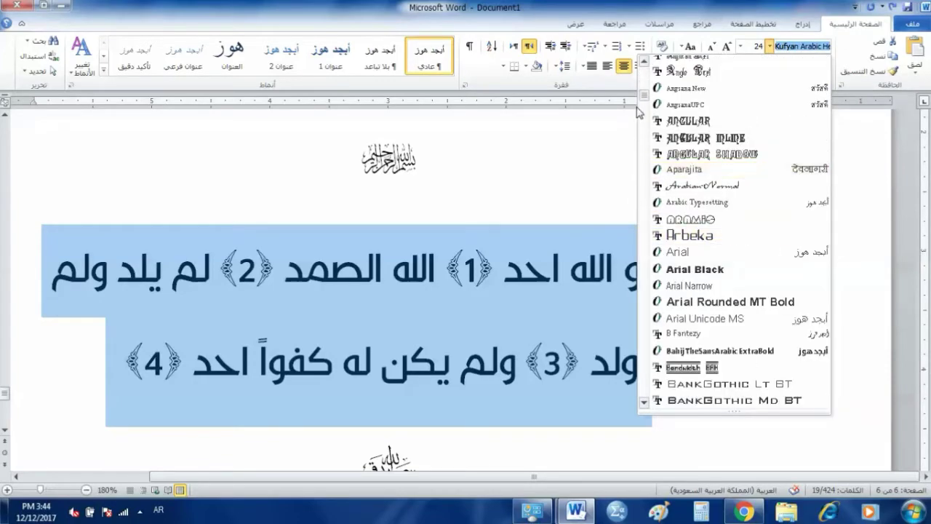
pyautogui.moveTo(644, 109); pyautogui.dragTo(645, 185)
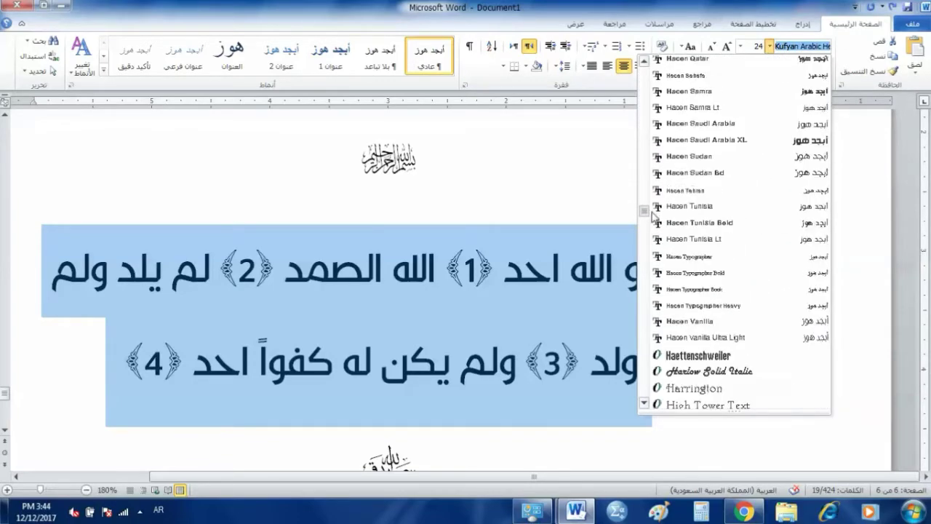
pyautogui.moveTo(647, 186); pyautogui.dragTo(670, 284)
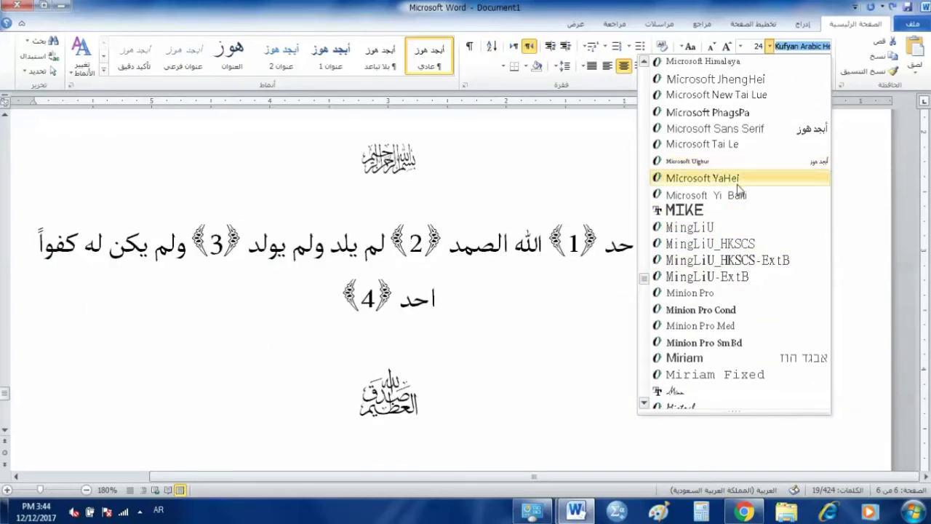
pyautogui.scroll(-5, 738, 195)
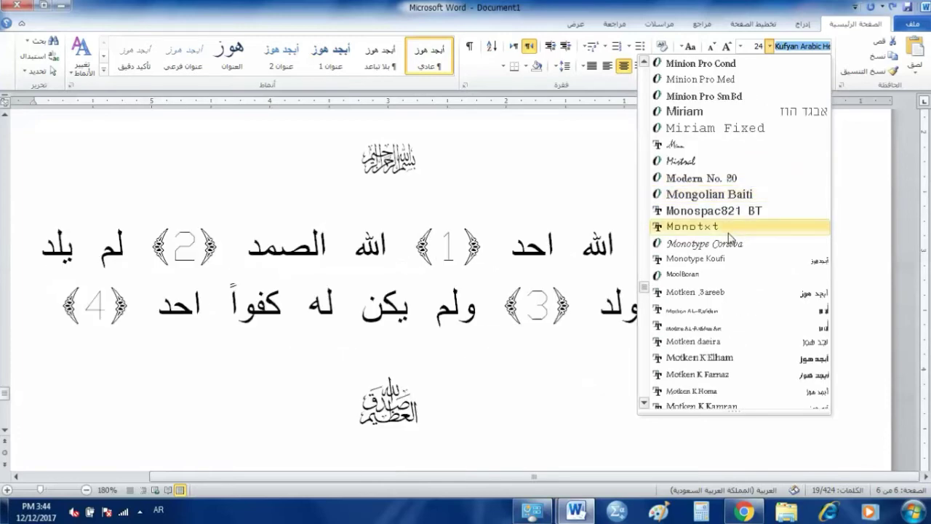
pyautogui.click(717, 266)
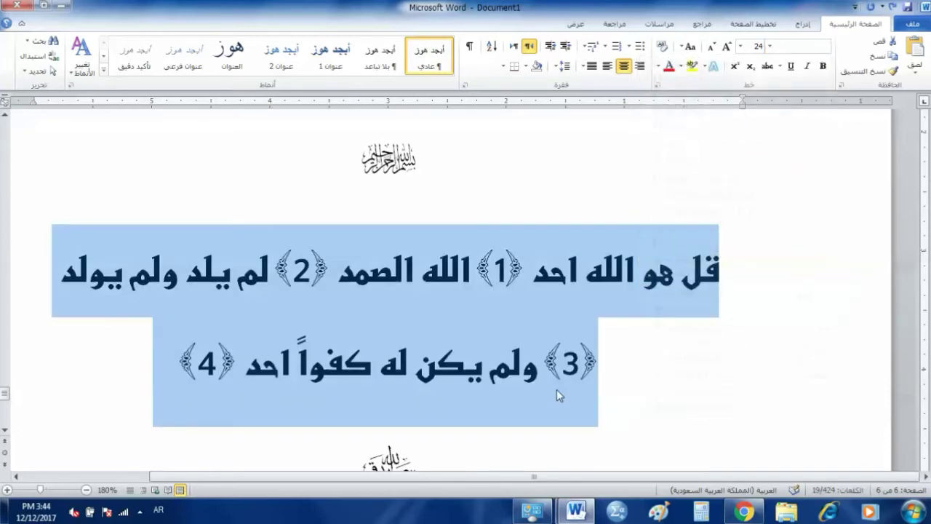
pyautogui.hotkey('ctrl', '[')
pyautogui.hotkey('ctrl', '[')
pyautogui.hotkey('ctrl', '[')
pyautogui.hotkey('ctrl', '[')
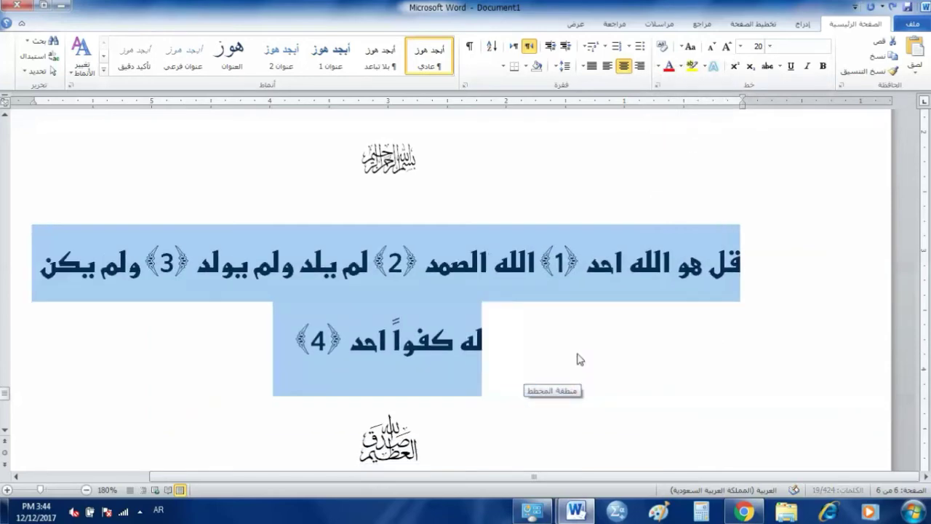
pyautogui.hotkey('ctrl', '[')
pyautogui.keyDown('ctrl'); pyautogui.scroll(-4, 574, 359); pyautogui.keyUp('ctrl')
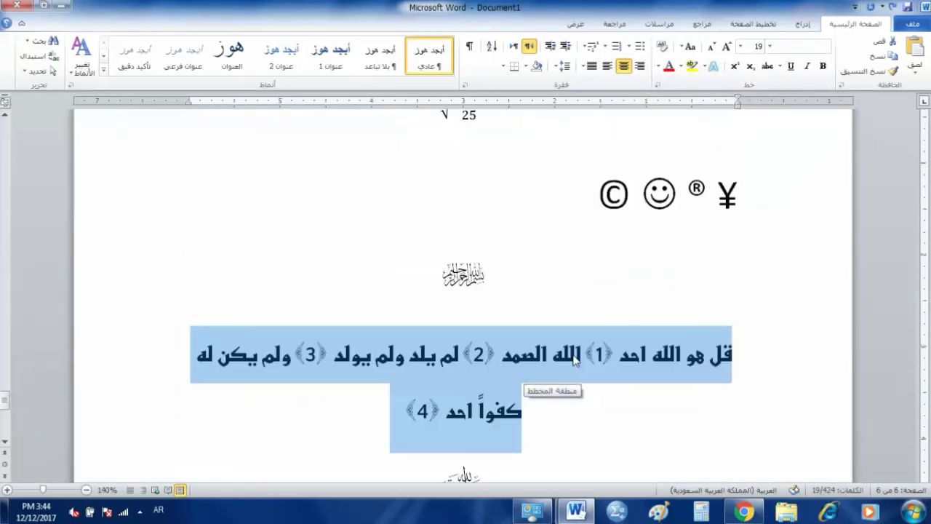
pyautogui.click(542, 194)
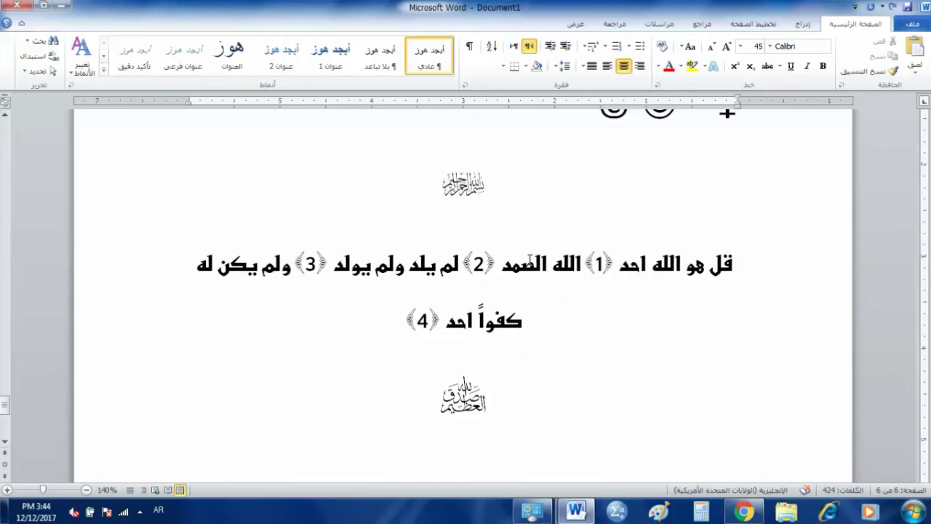
# Step: Let the outro slide play through to the channel's closing logo
pyautogui.click(140, 512)
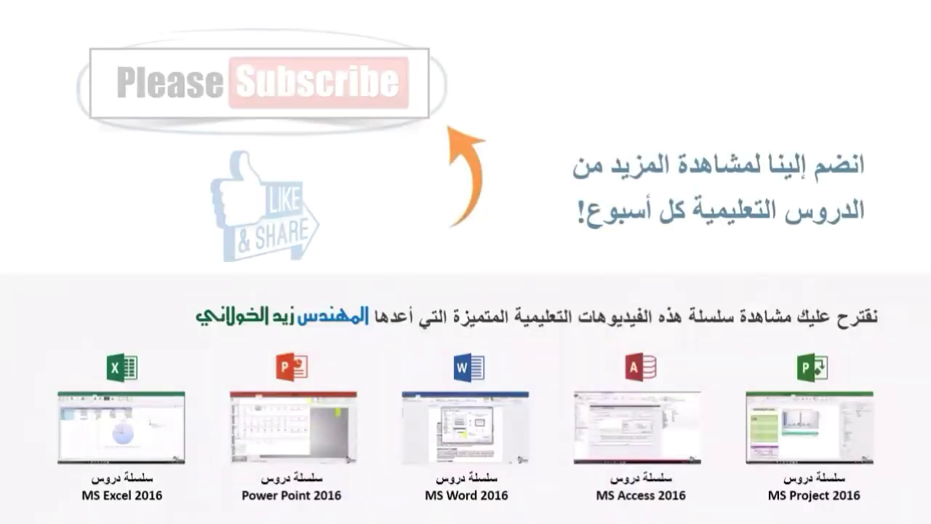